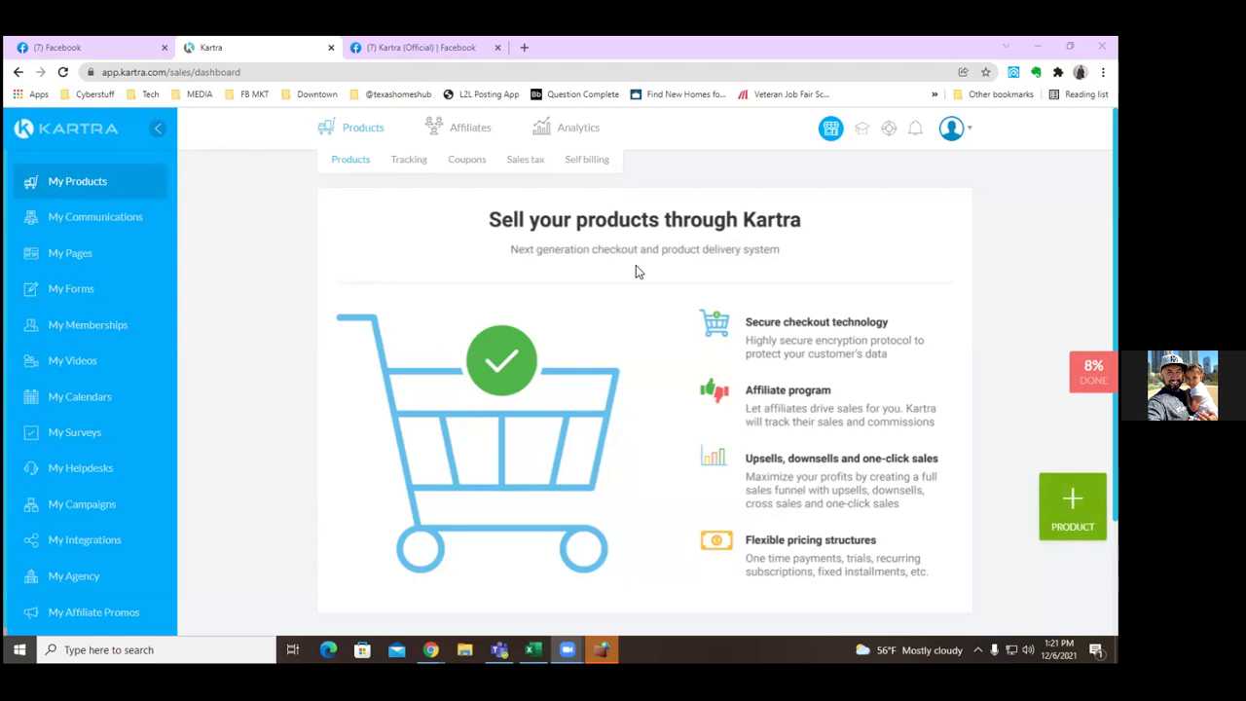
View the leads overview in My Communications and the overview of contact lists
left_click(97, 218)
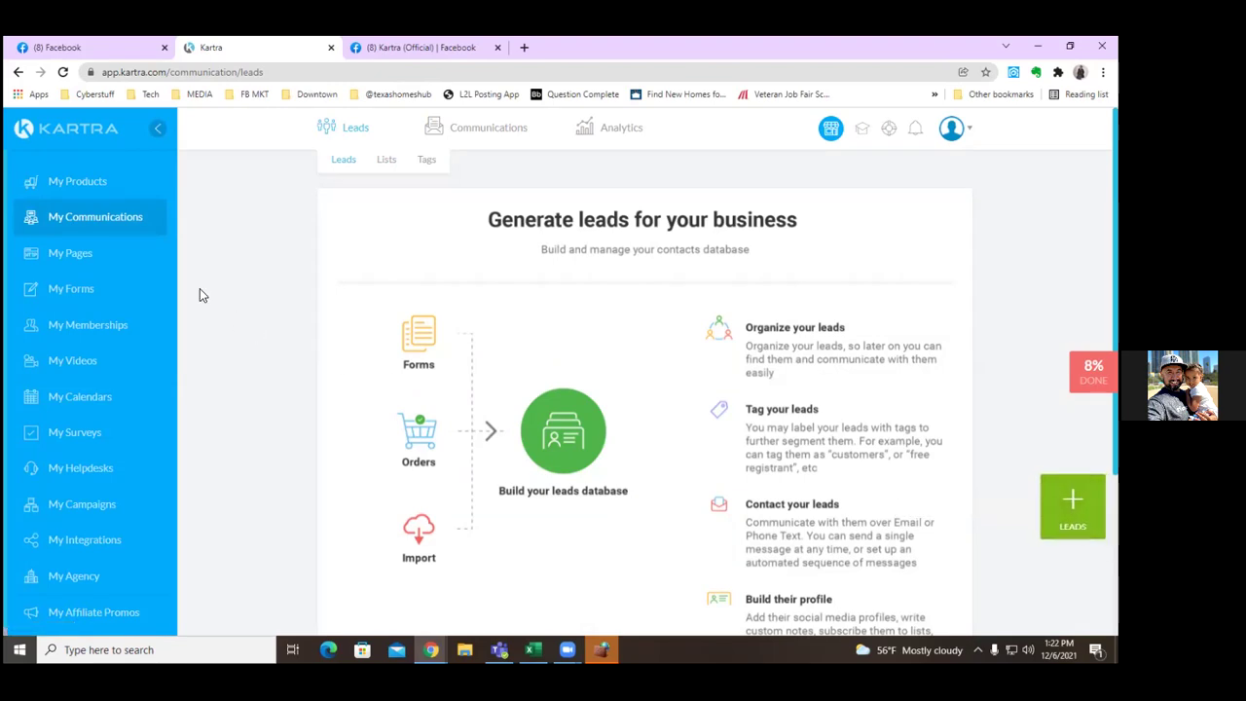
scroll(438, 392, "down", 2)
scroll(442, 390, "up", 2)
left_click(381, 160)
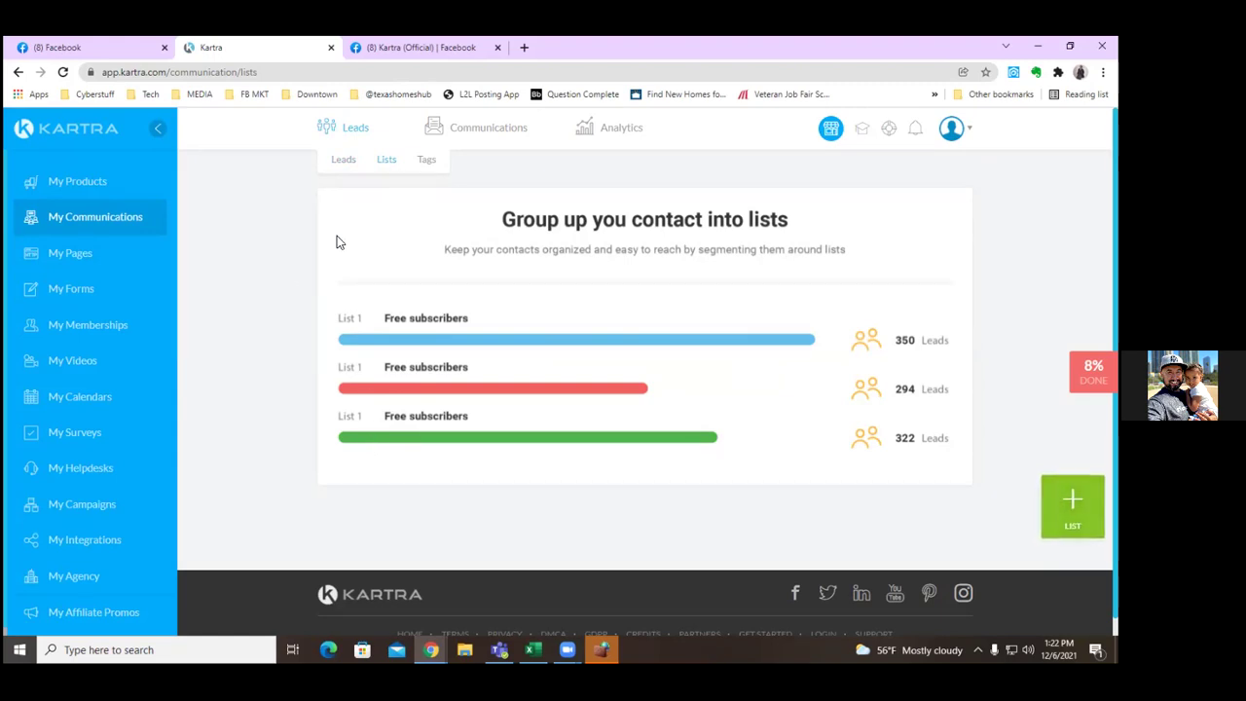
Look over the email and SMS broadcasts overview and the automated sequences overview
left_click(464, 134)
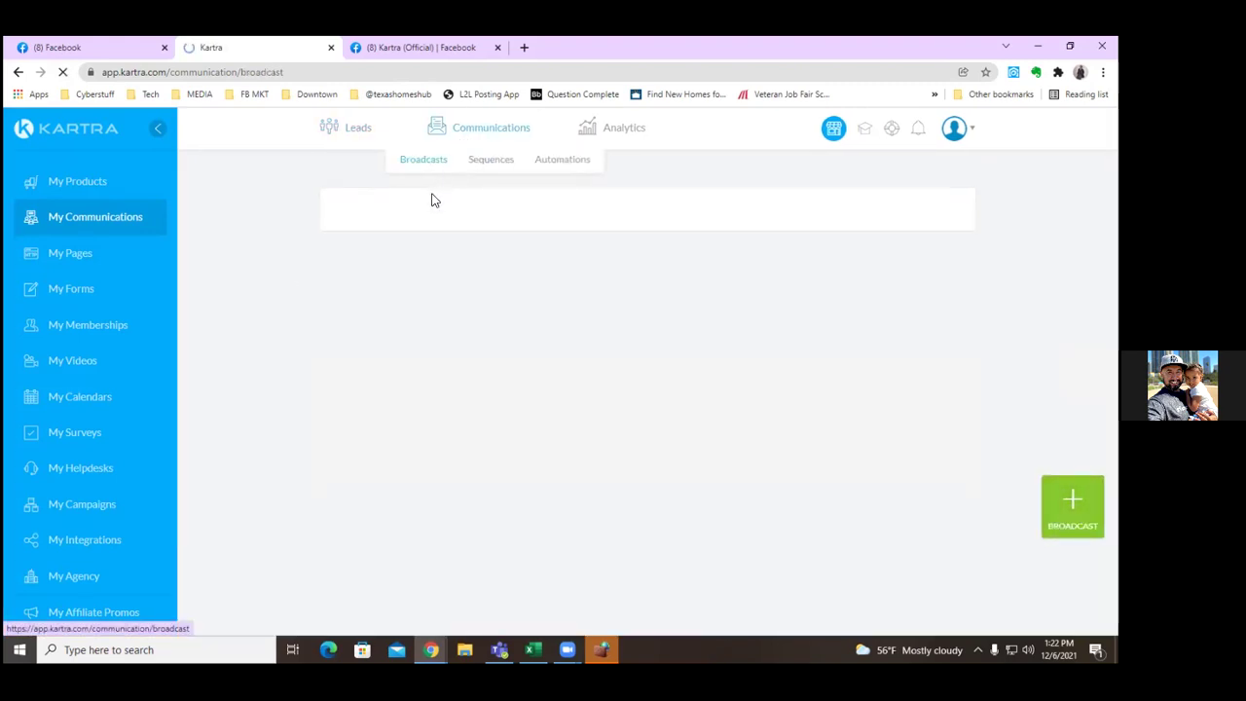
scroll(620, 525, "down", 3)
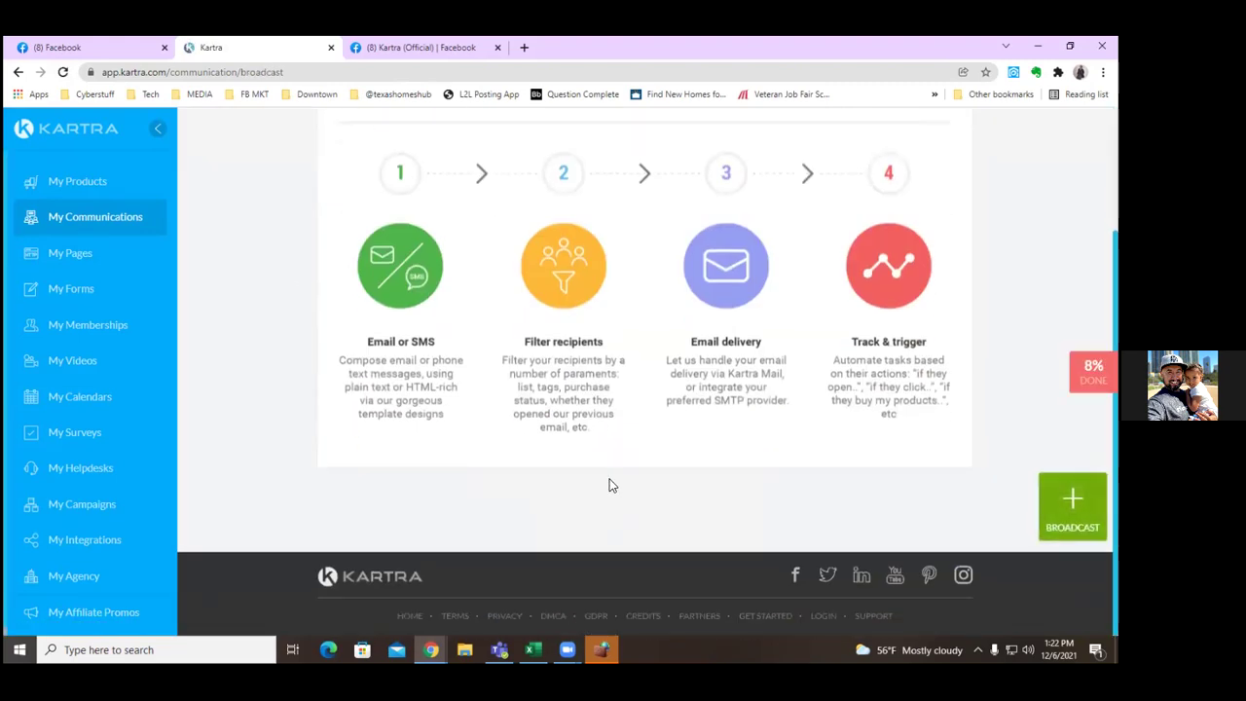
scroll(609, 487, "up", 3)
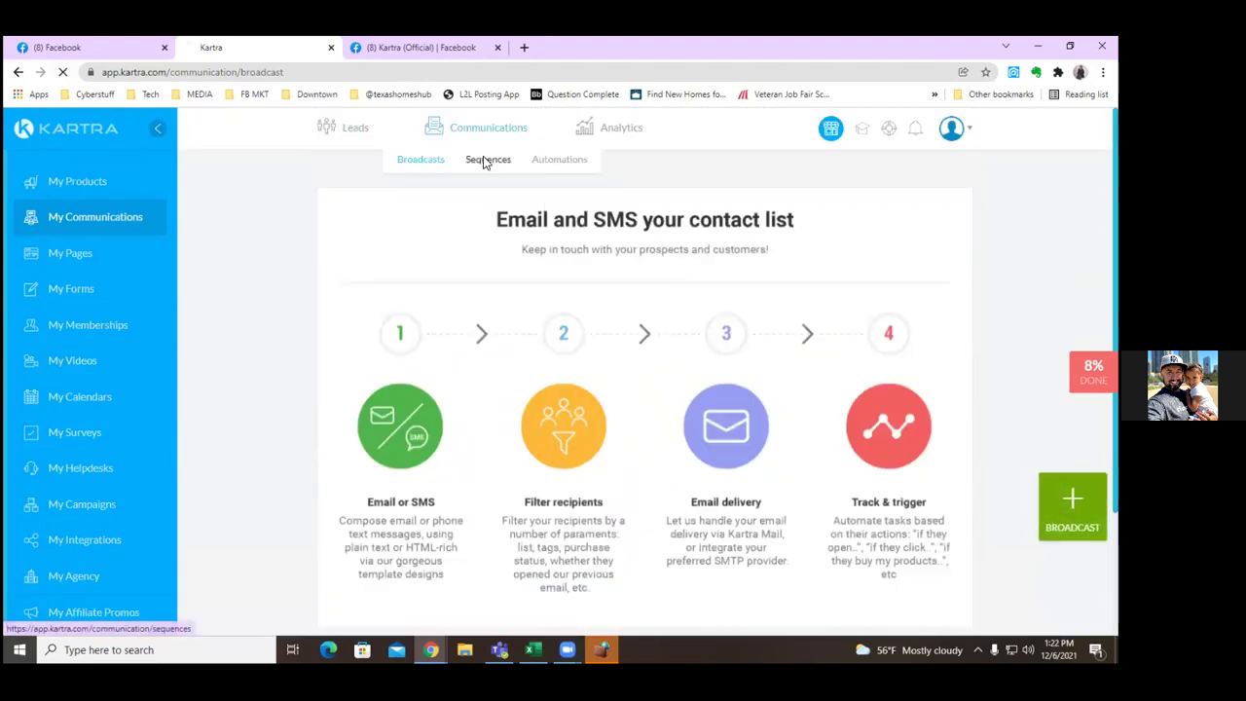
left_click(489, 161)
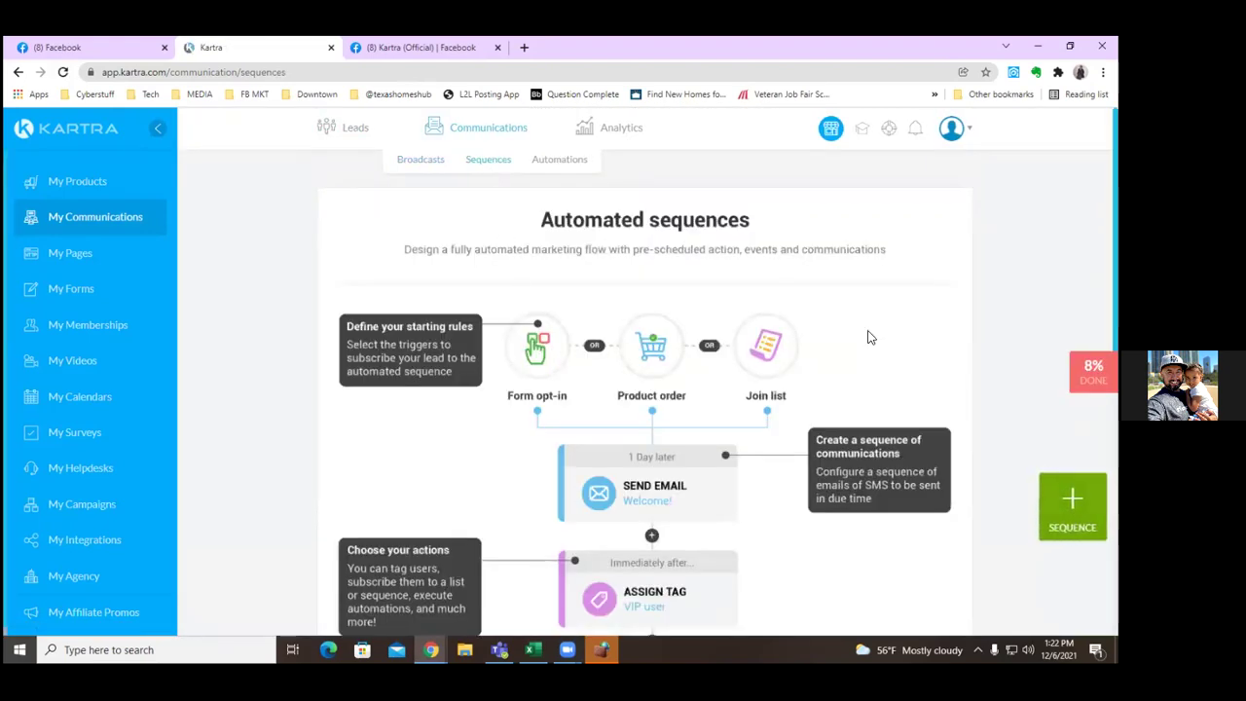
scroll(927, 328, "down", 1)
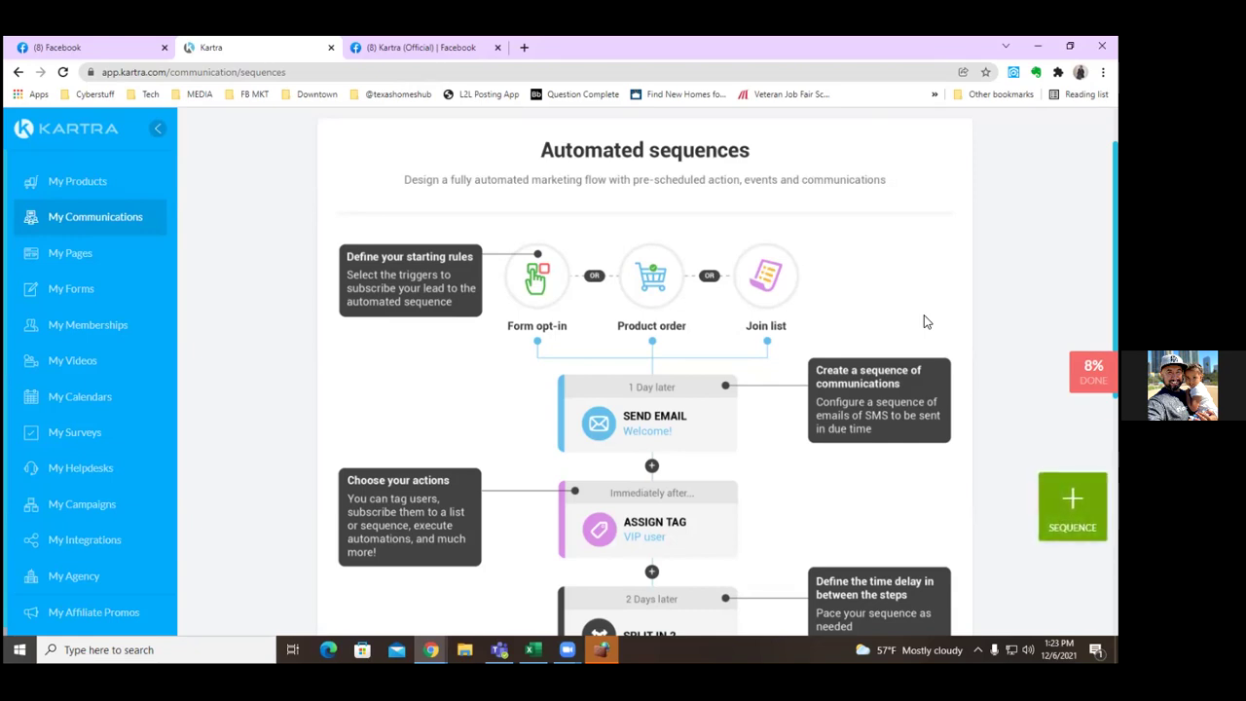
View the My Pages overview and the My Calendars overview
left_click(146, 239)
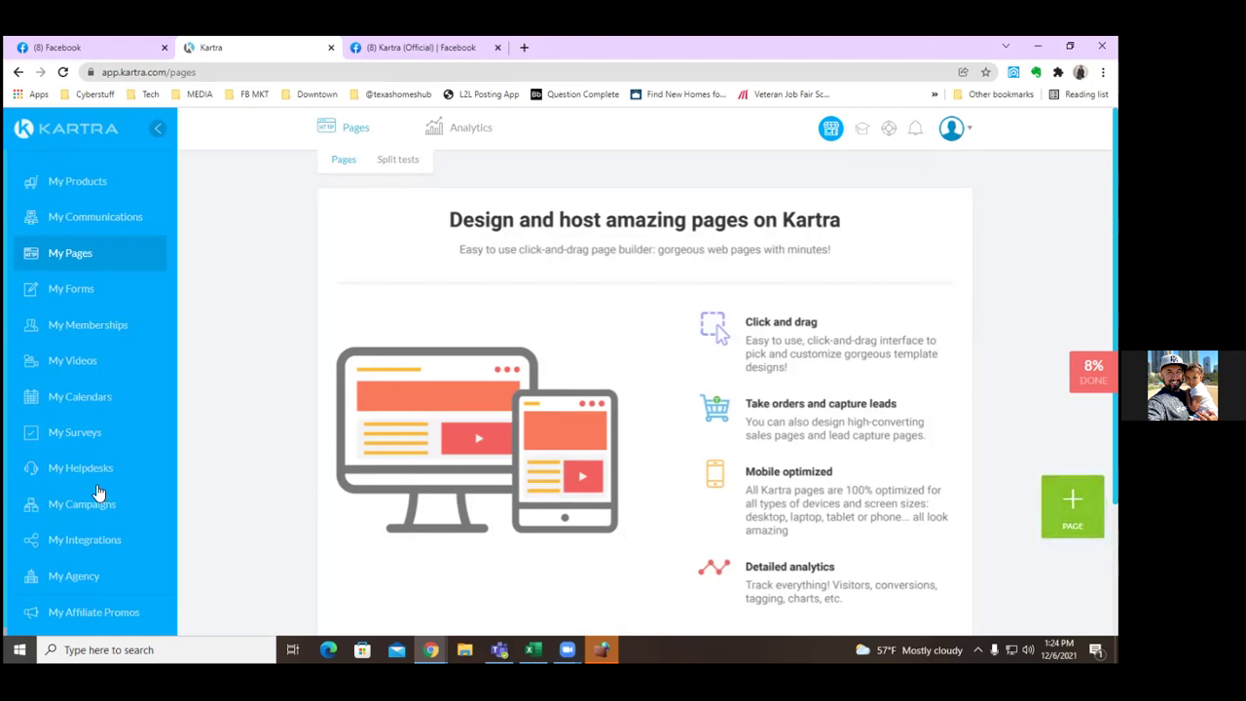
left_click(94, 410)
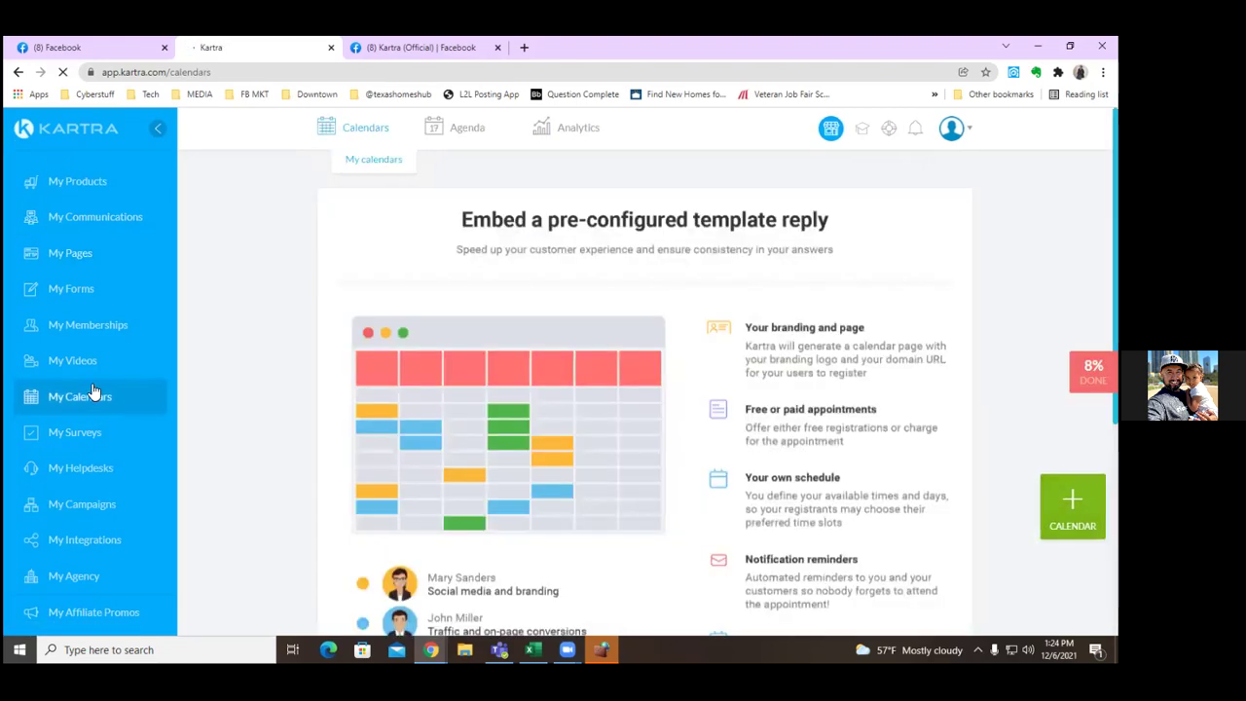
scroll(626, 370, "down", 3)
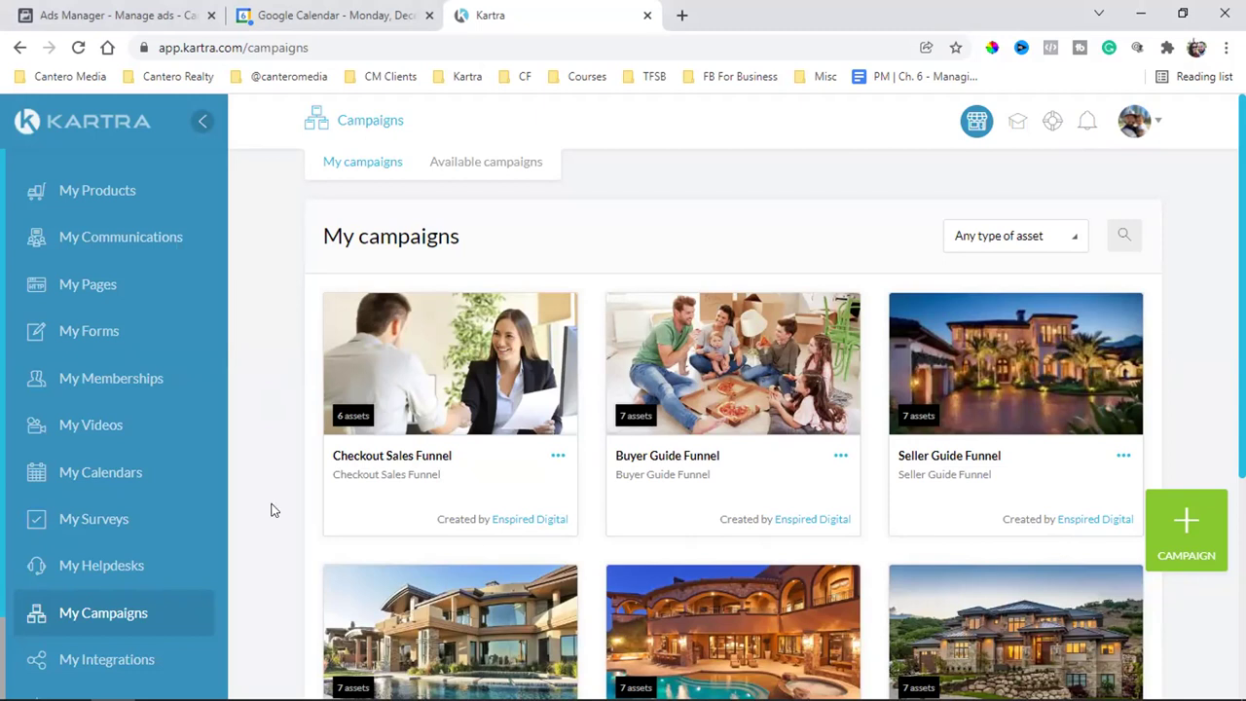
Examine the funnels listed under My campaigns, concentrating on the Seller Guide Funnel
scroll(890, 445, "down", 2)
triple_click(947, 276)
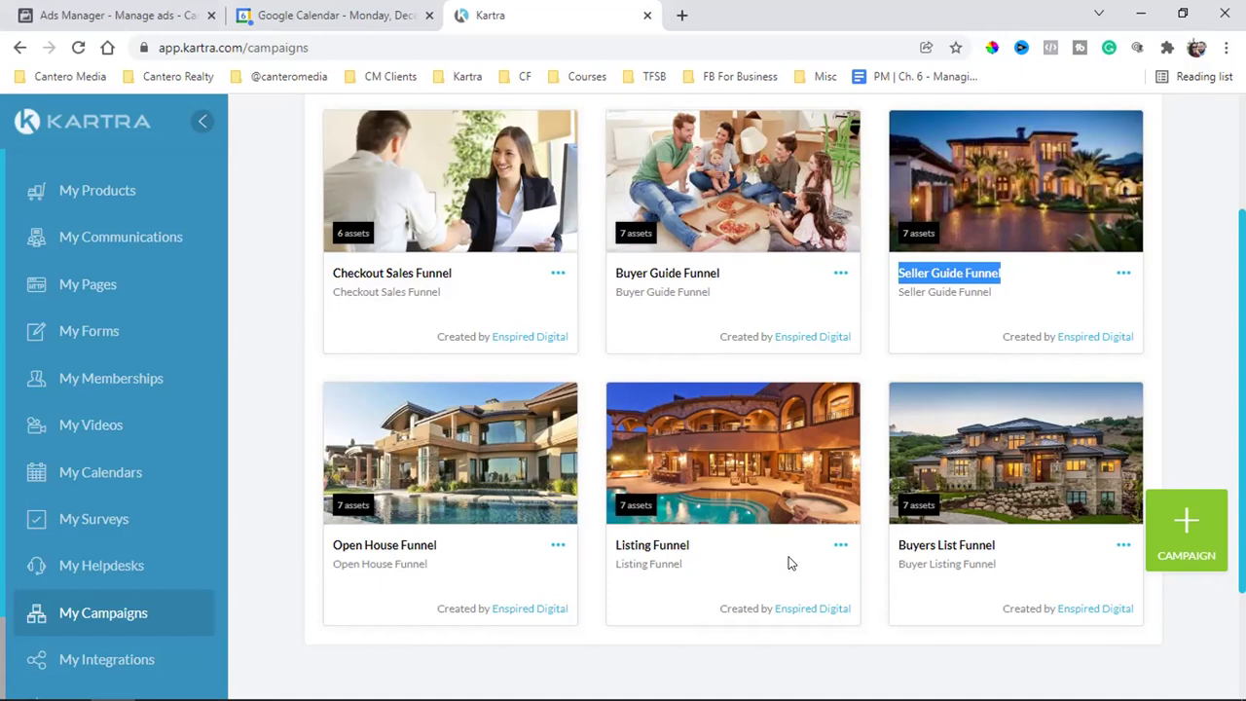
left_click(1174, 297)
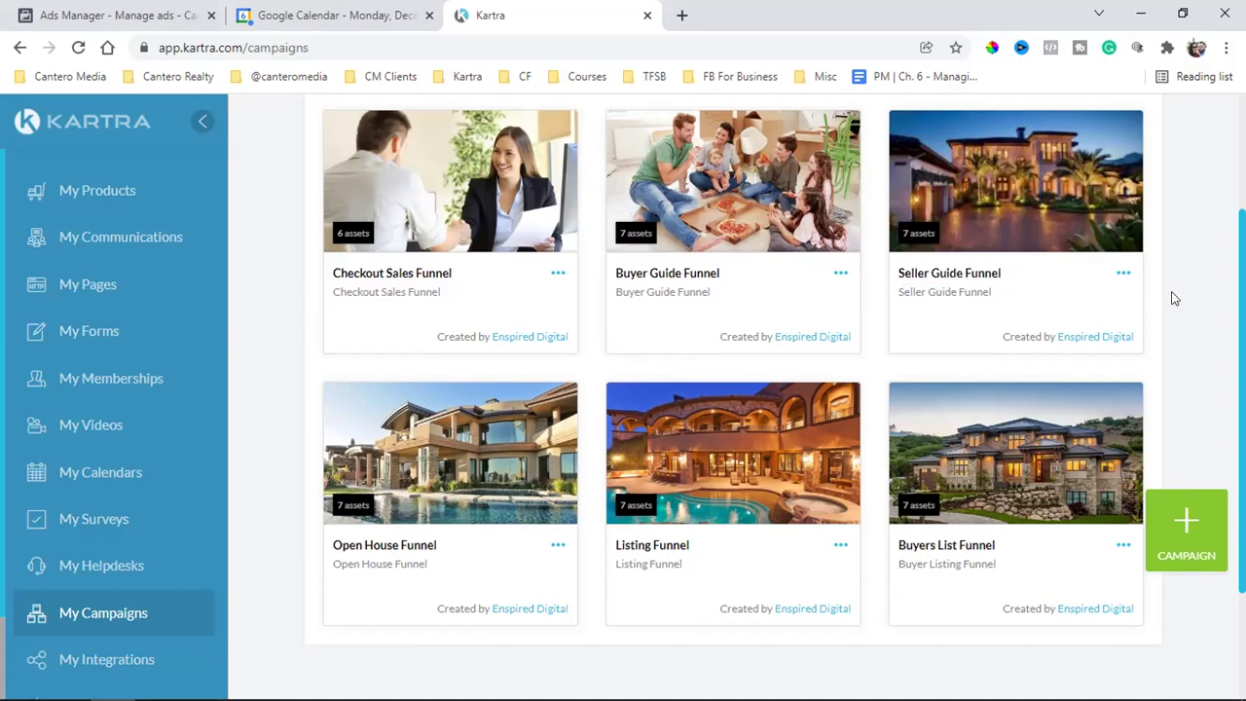
triple_click(922, 273)
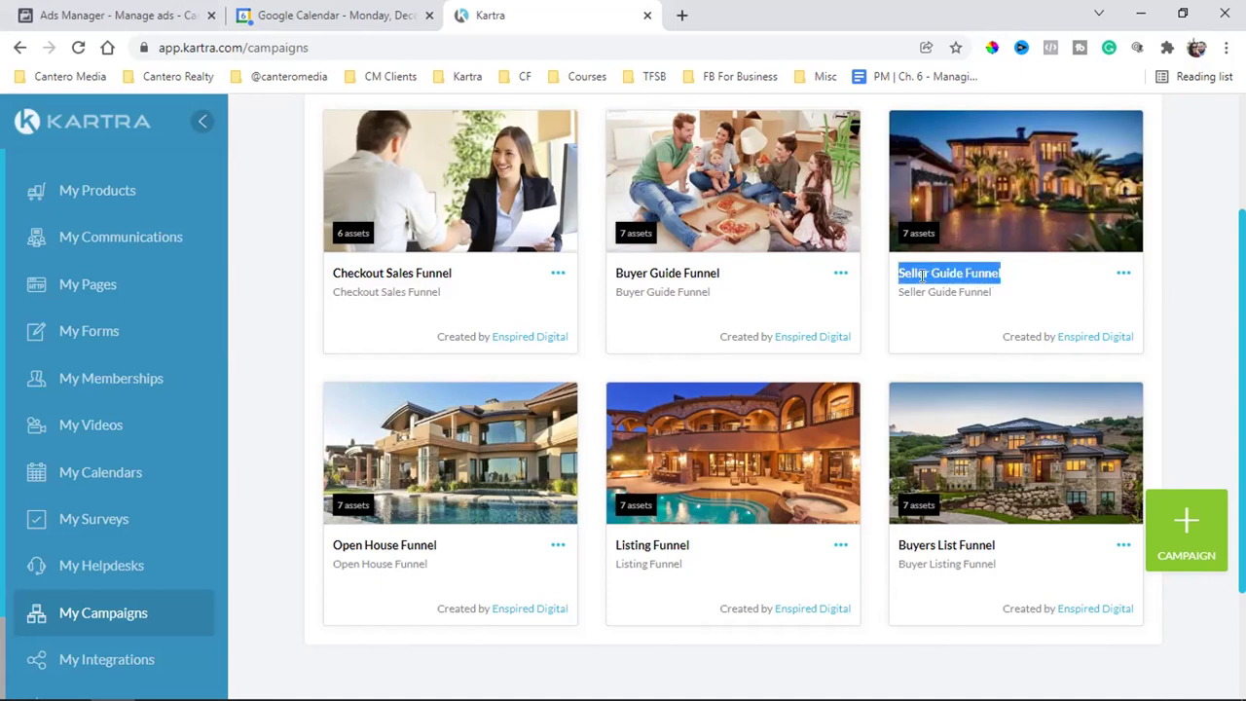
left_click(1189, 292)
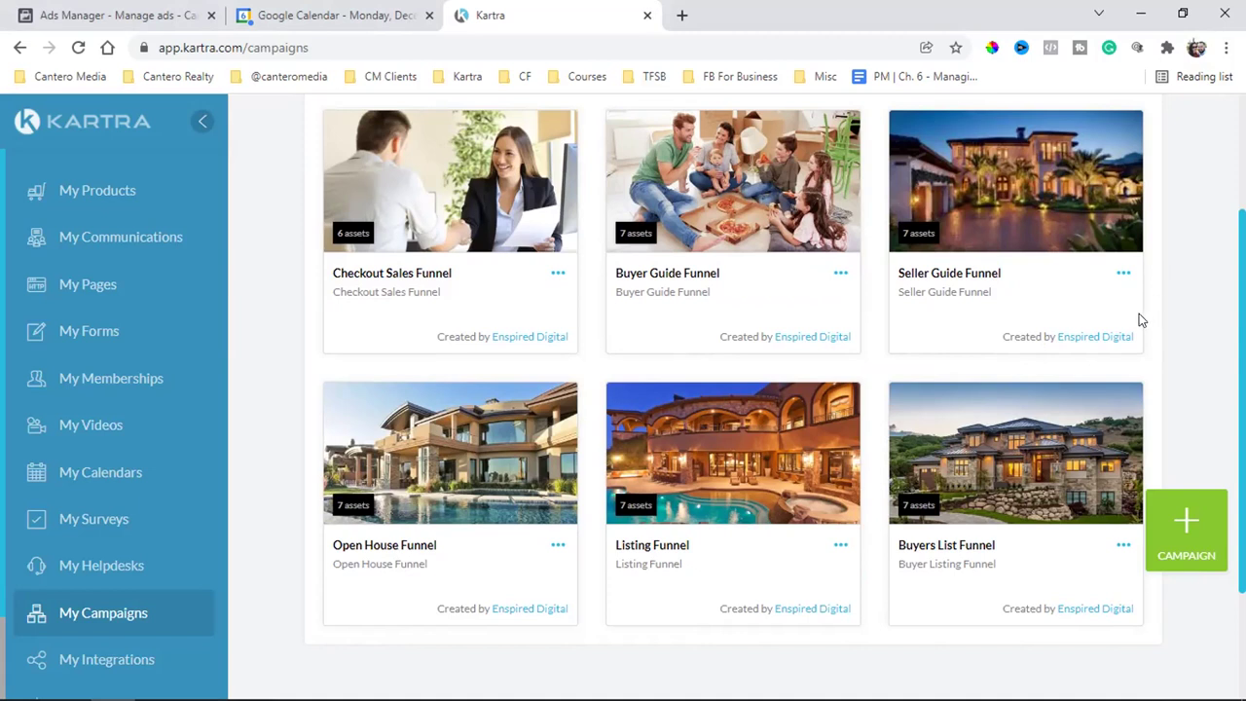
triple_click(936, 264)
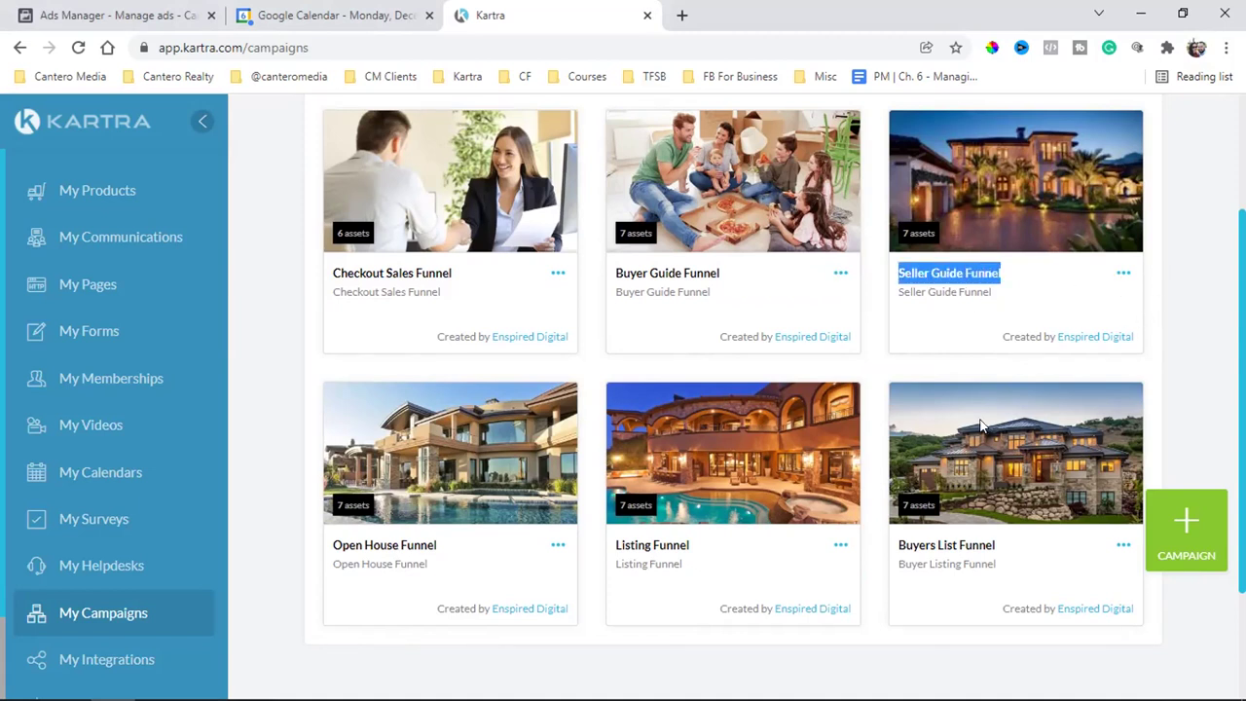
scroll(971, 460, "up", 2)
scroll(966, 465, "down", 1)
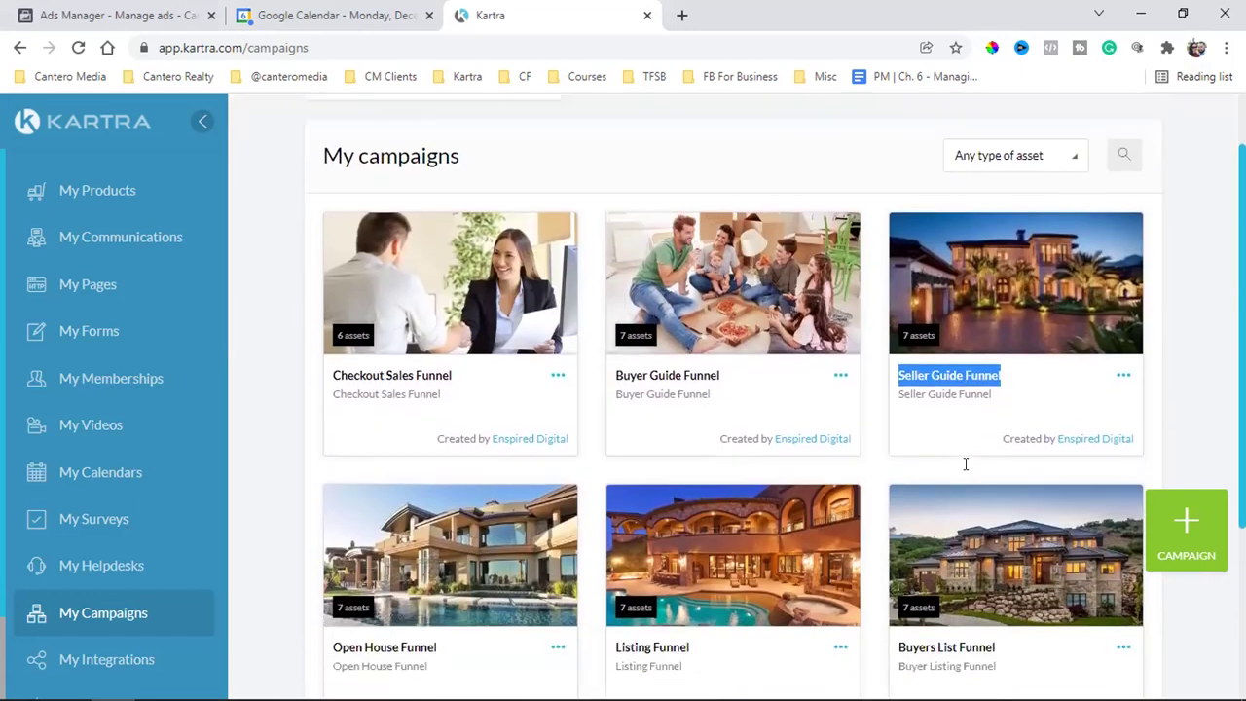
scroll(965, 465, "down", 1)
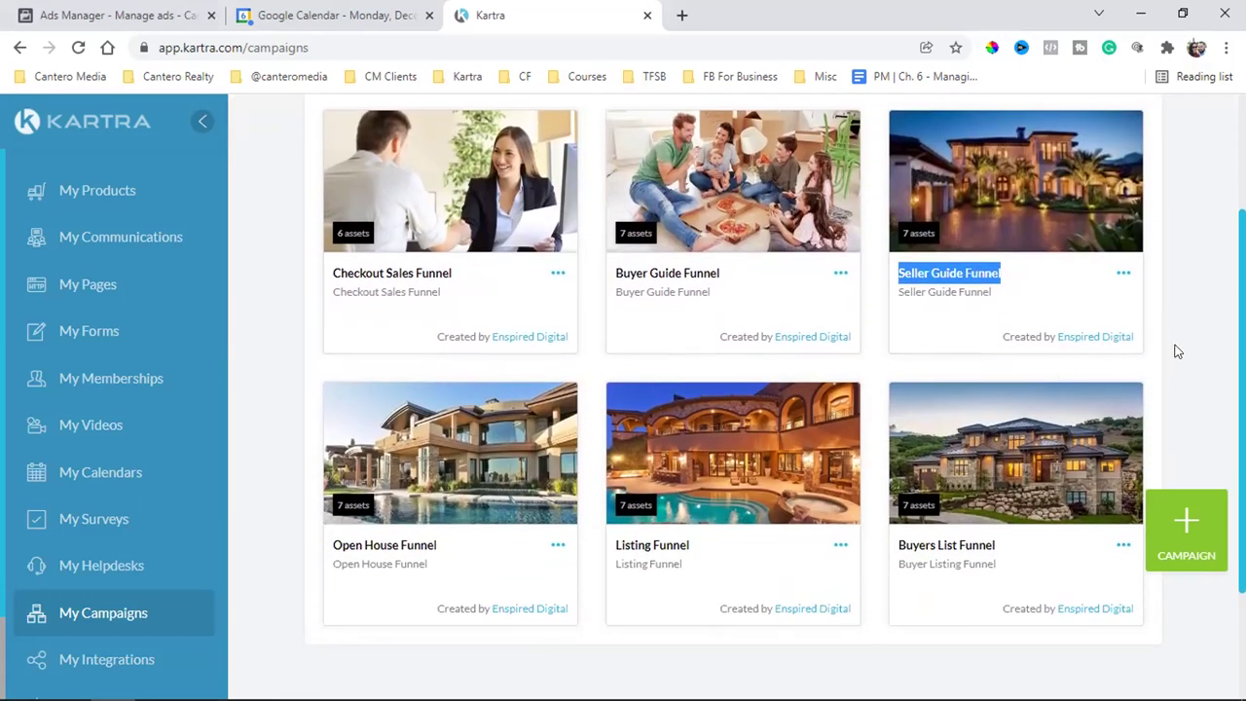
left_click(1142, 322)
triple_click(975, 269)
Start sharing the Seller Guide Funnel campaign and agree to the sharing terms and conditions
left_click(1122, 273)
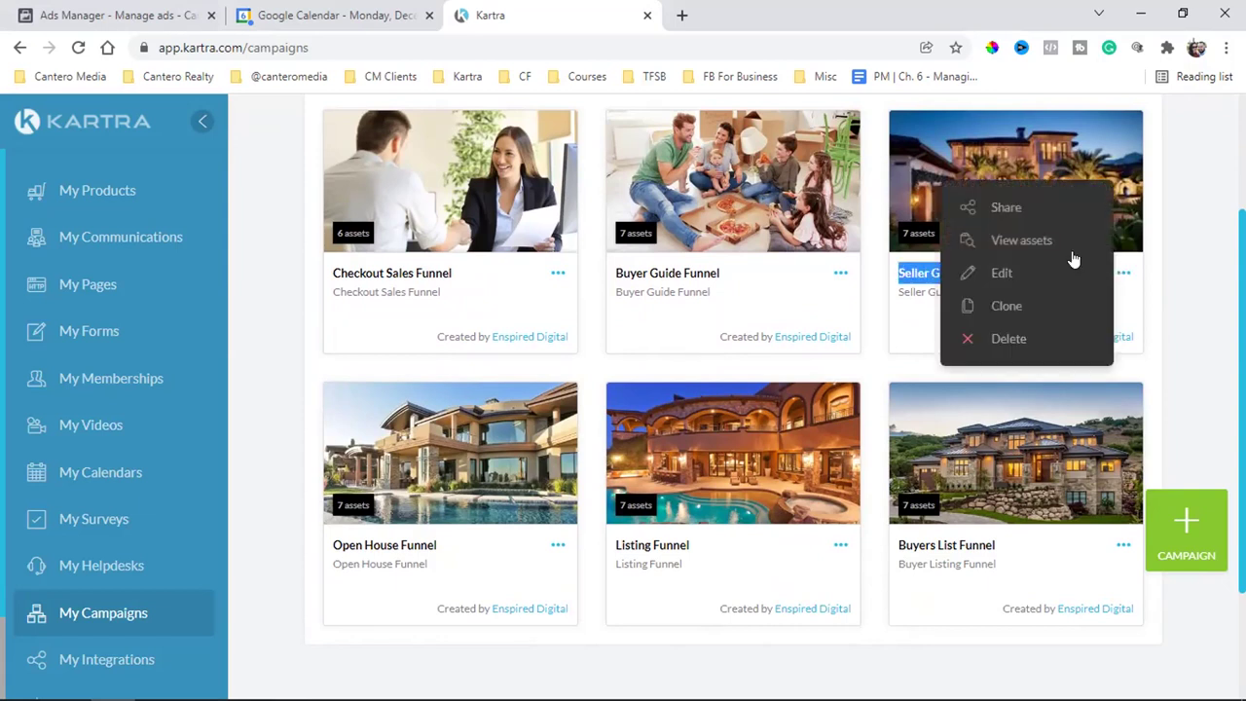
left_click(1007, 212)
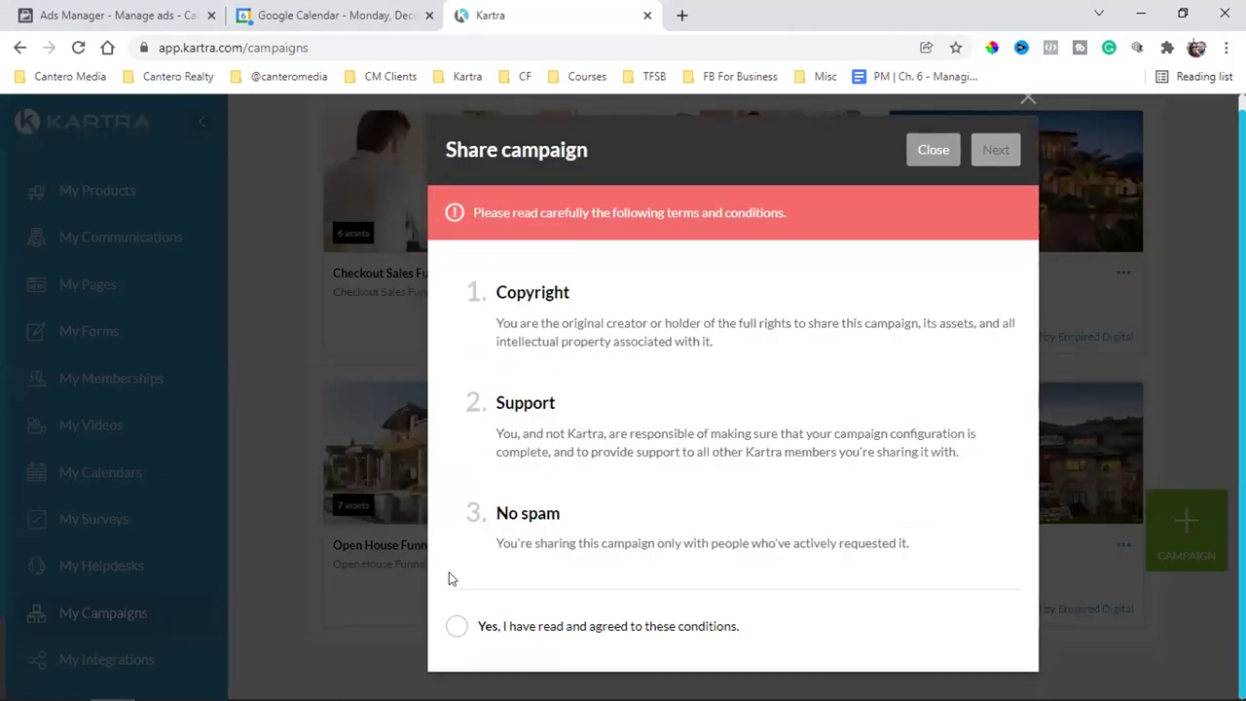
left_click(457, 626)
left_click(994, 150)
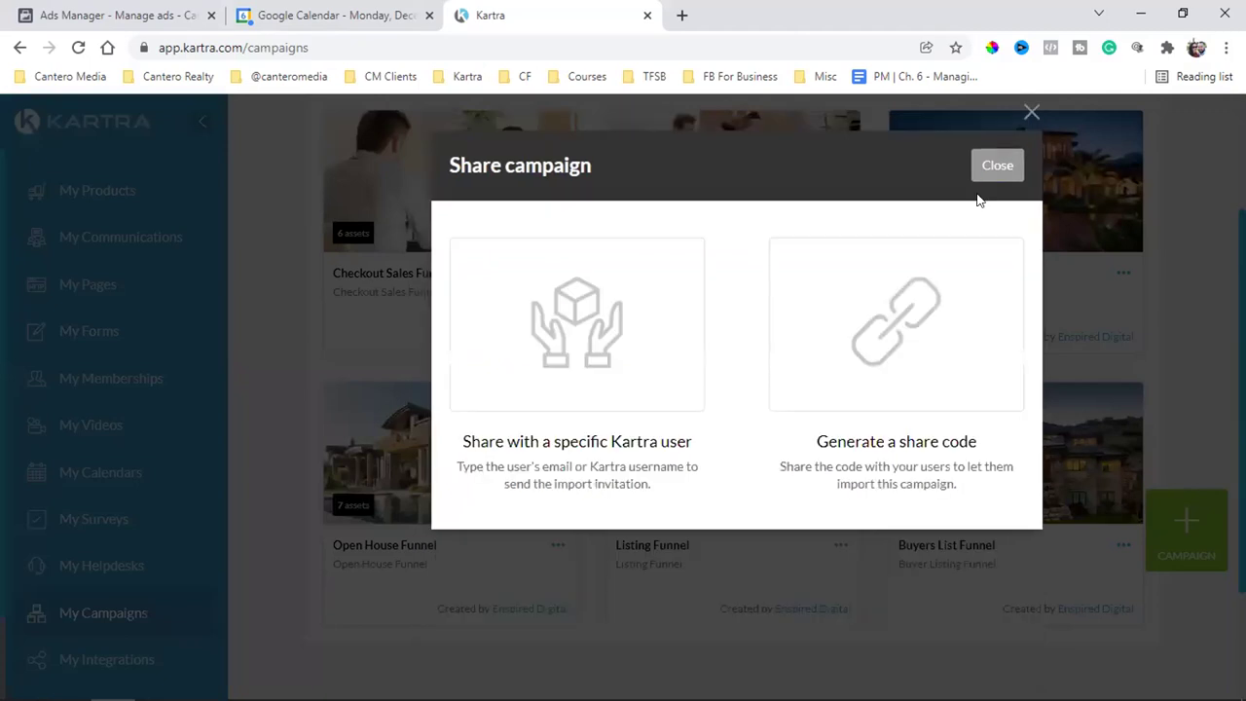
Choose the share code option for the campaign and copy its existing share code
left_click(570, 381)
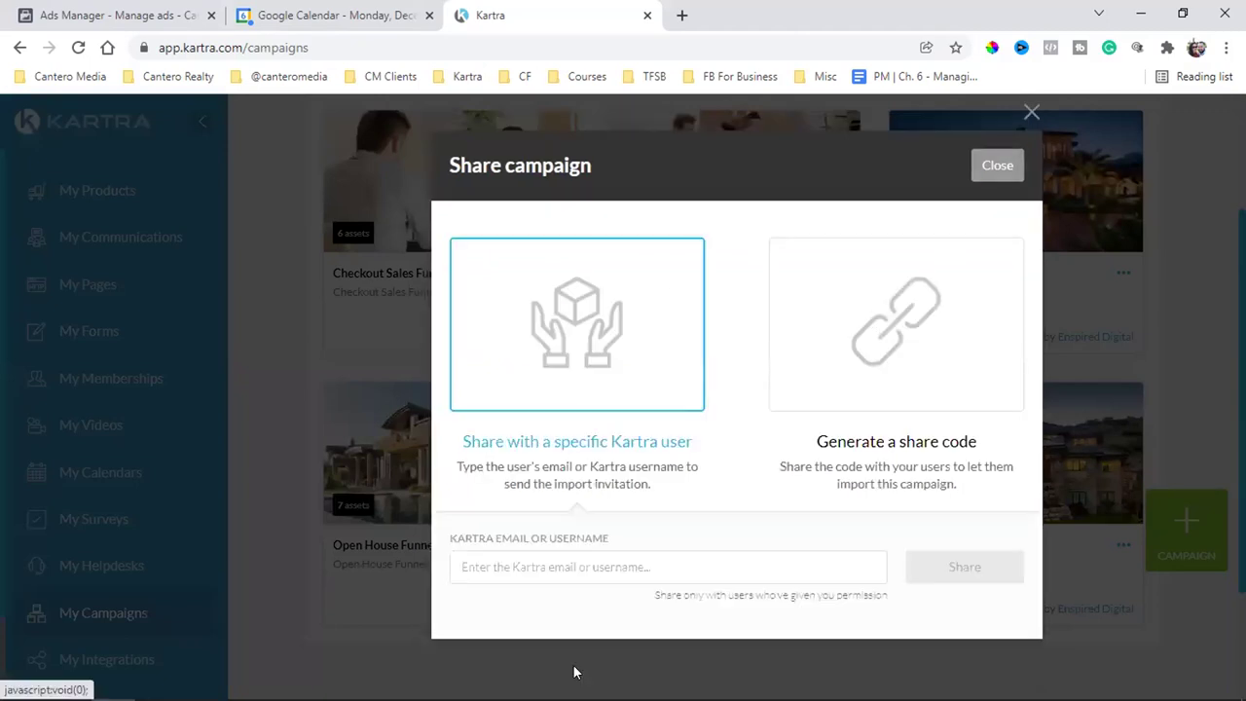
left_click(942, 334)
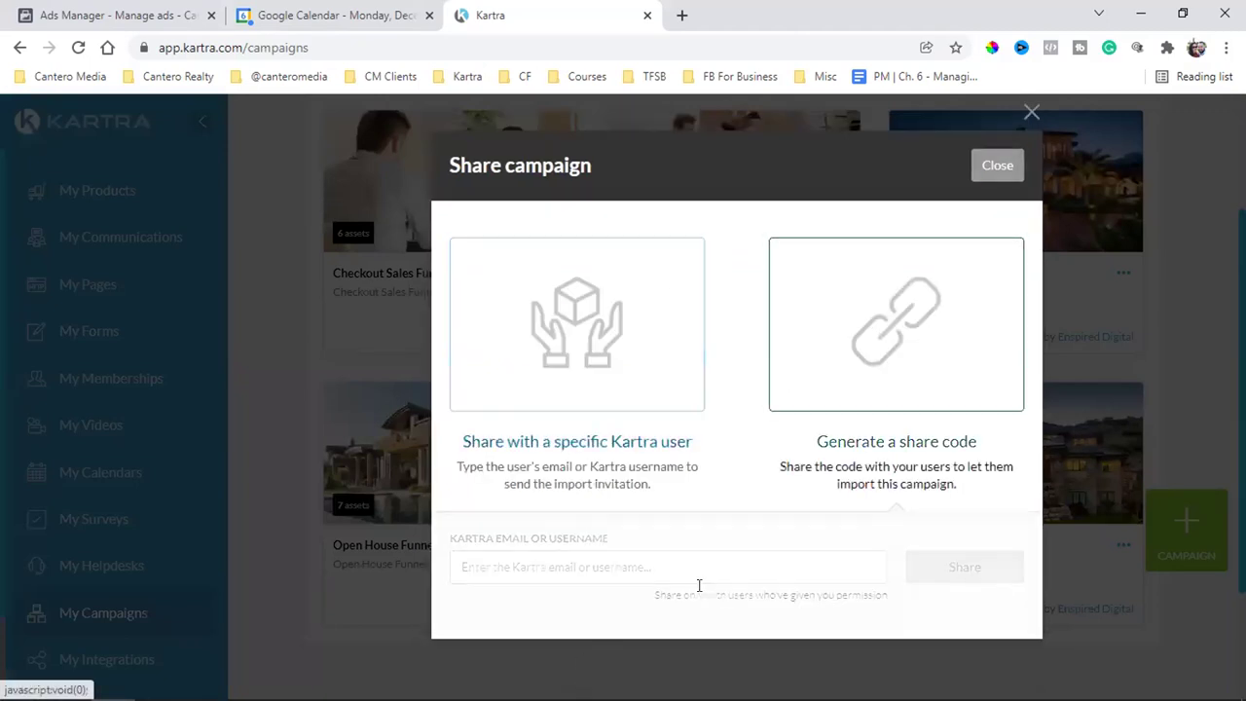
scroll(488, 598, "down", 2)
double_click(487, 610)
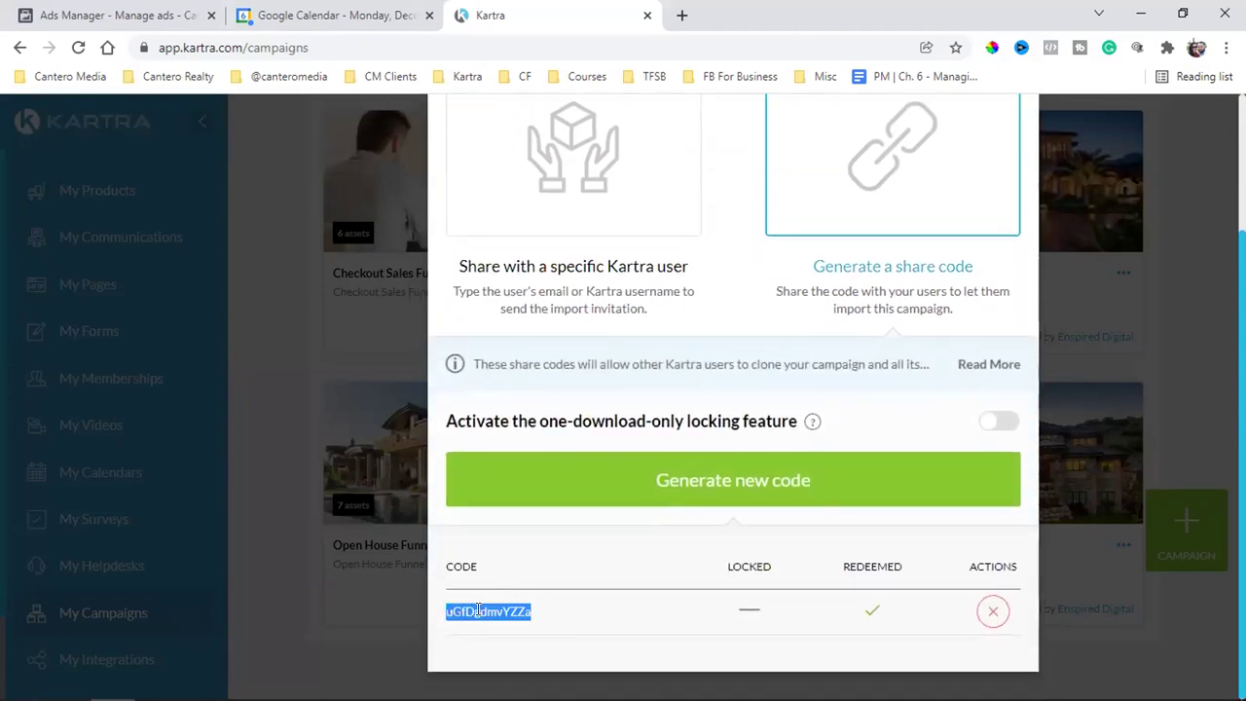
right_click(480, 611)
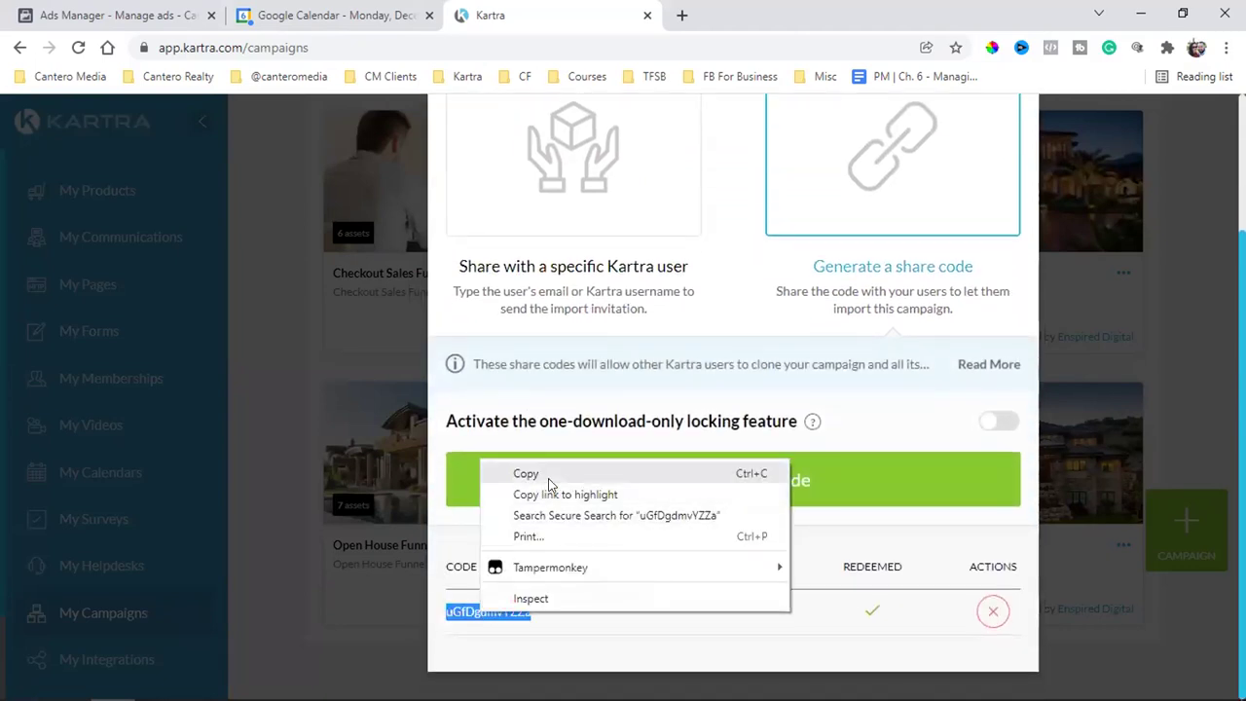
left_click(527, 474)
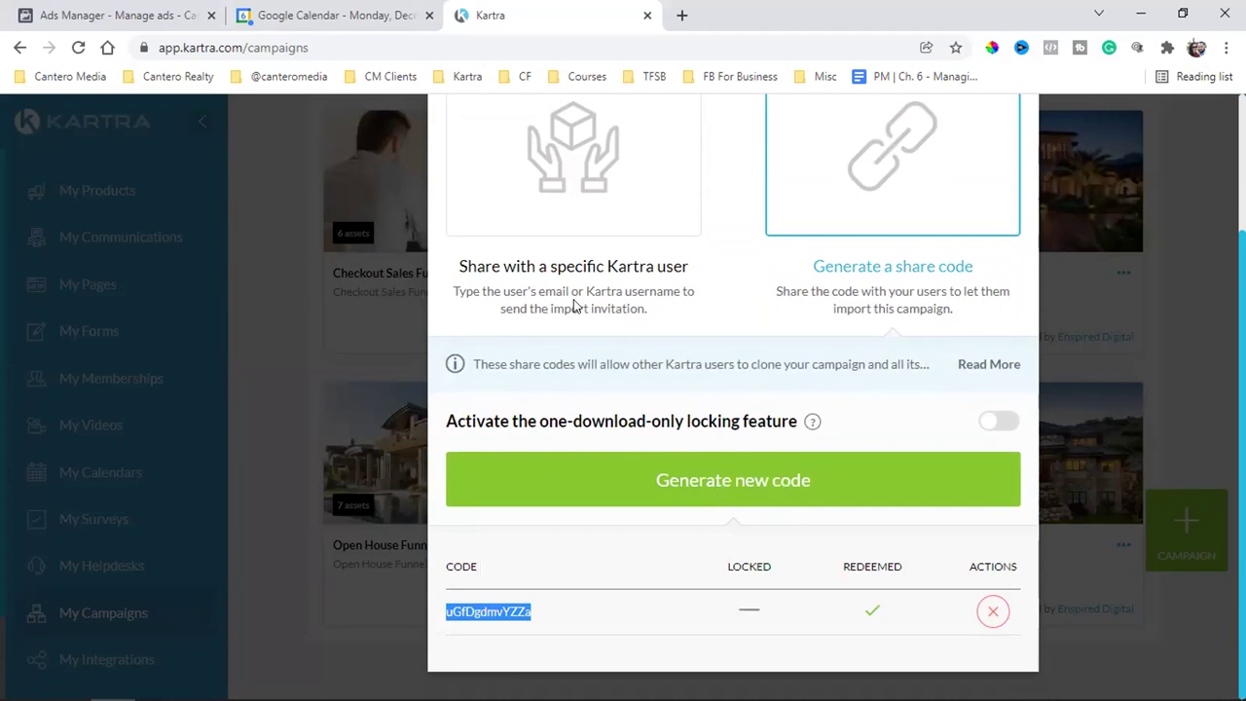
Switch to the other Kartra account's window and open its My Campaigns section, leaving the new campaign form without creating anything
key("alt+Tab")
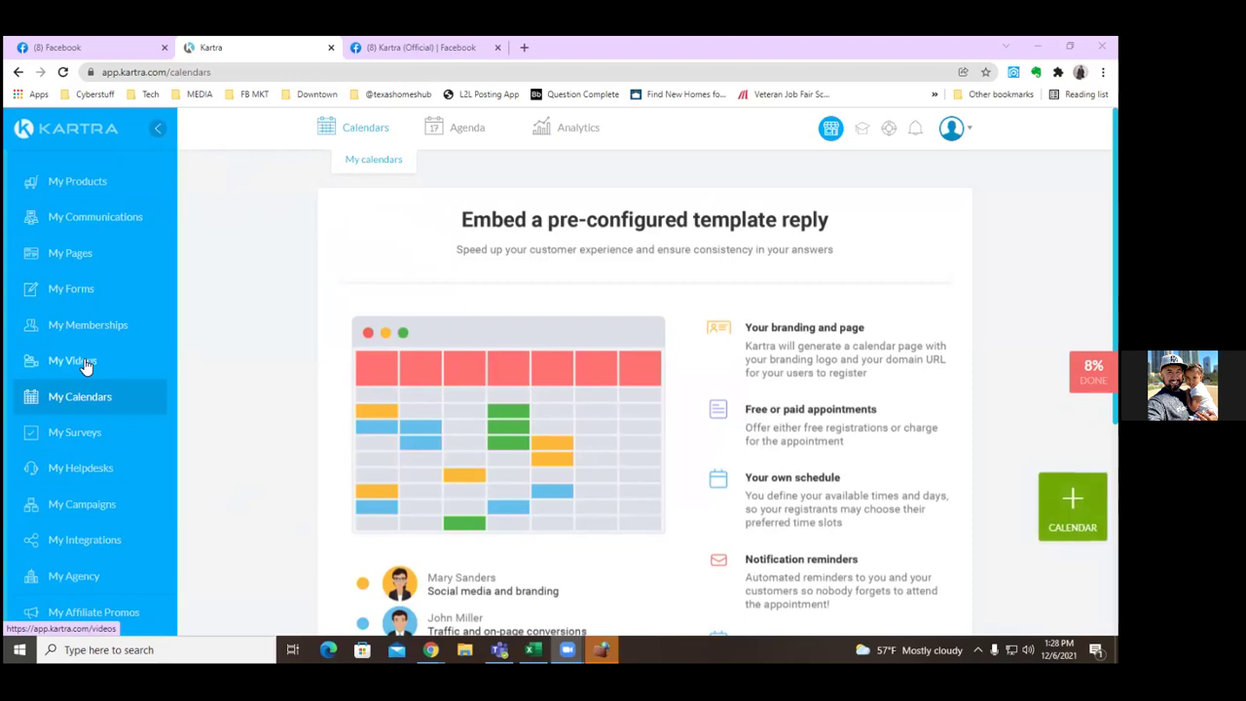
left_click(78, 502)
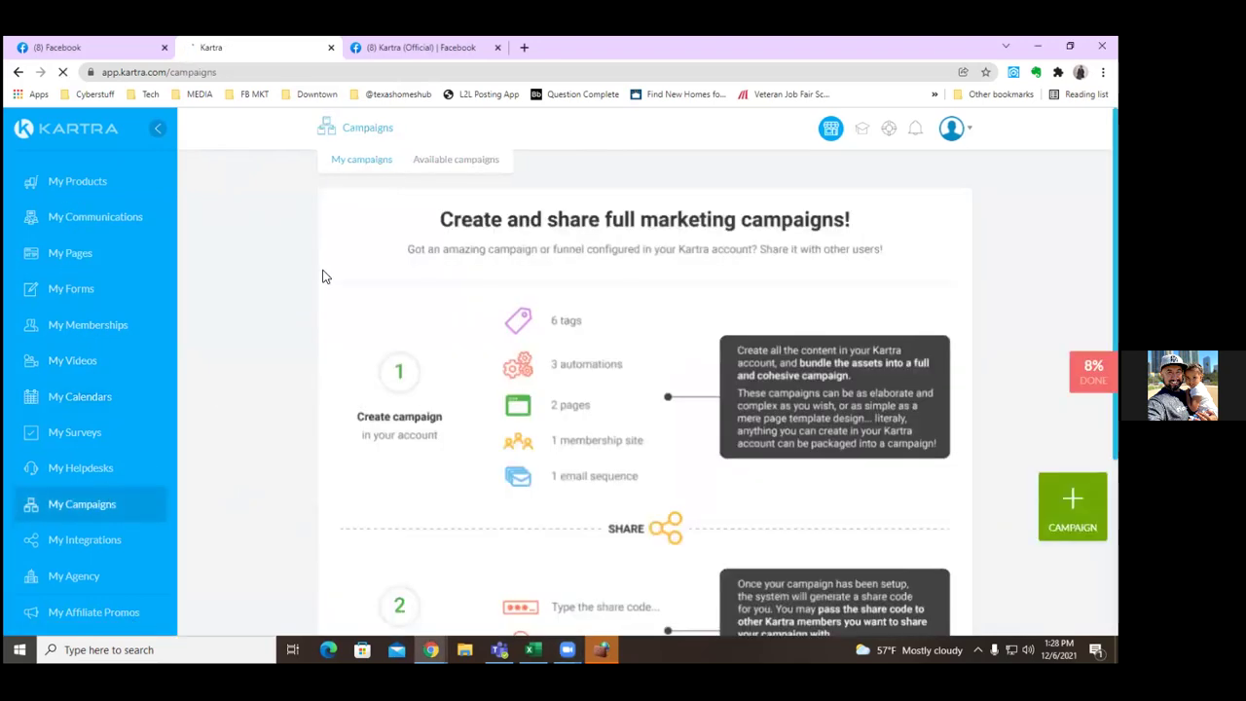
left_click(356, 161)
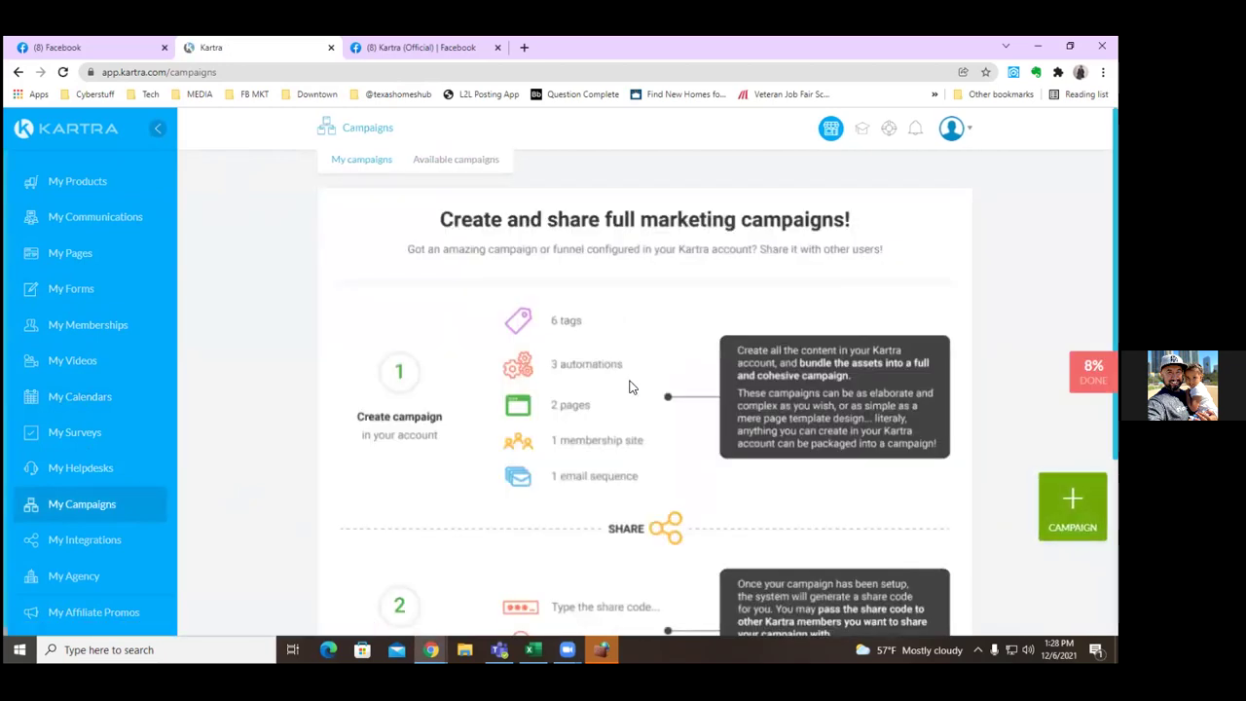
left_click(1072, 501)
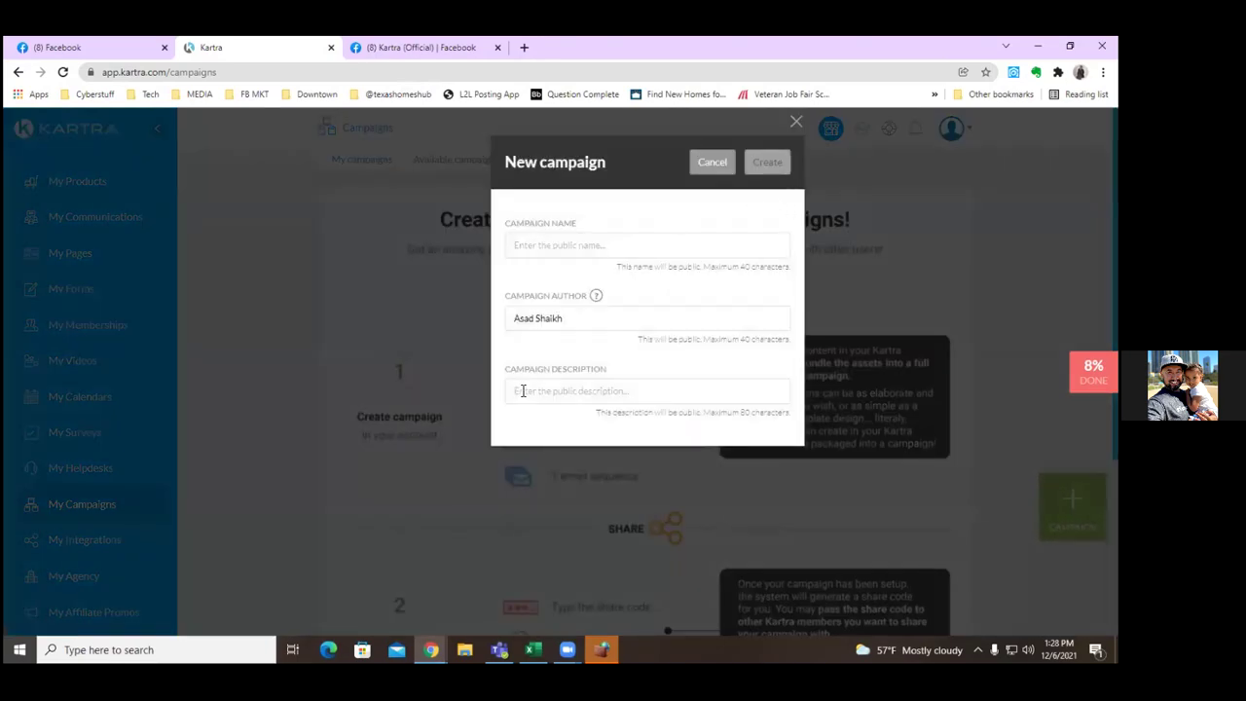
left_click(716, 162)
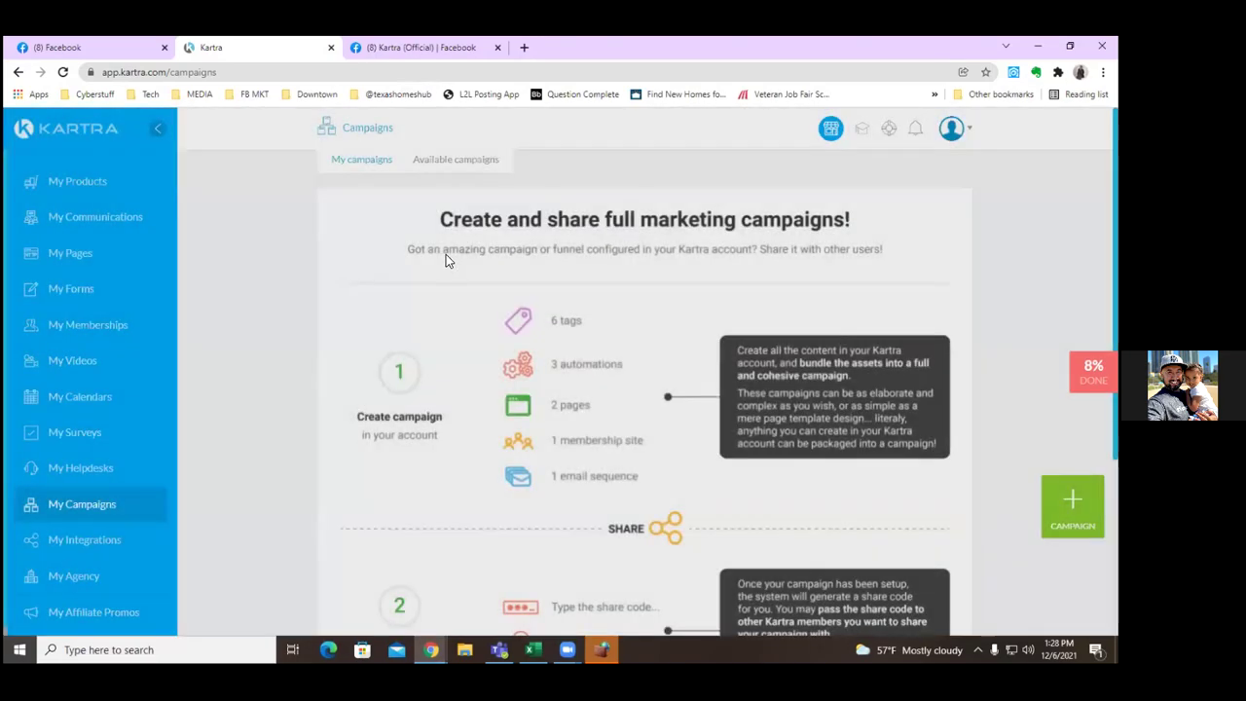
Browse the available done-for-you campaigns and open the form for importing a campaign by share code
left_click(450, 162)
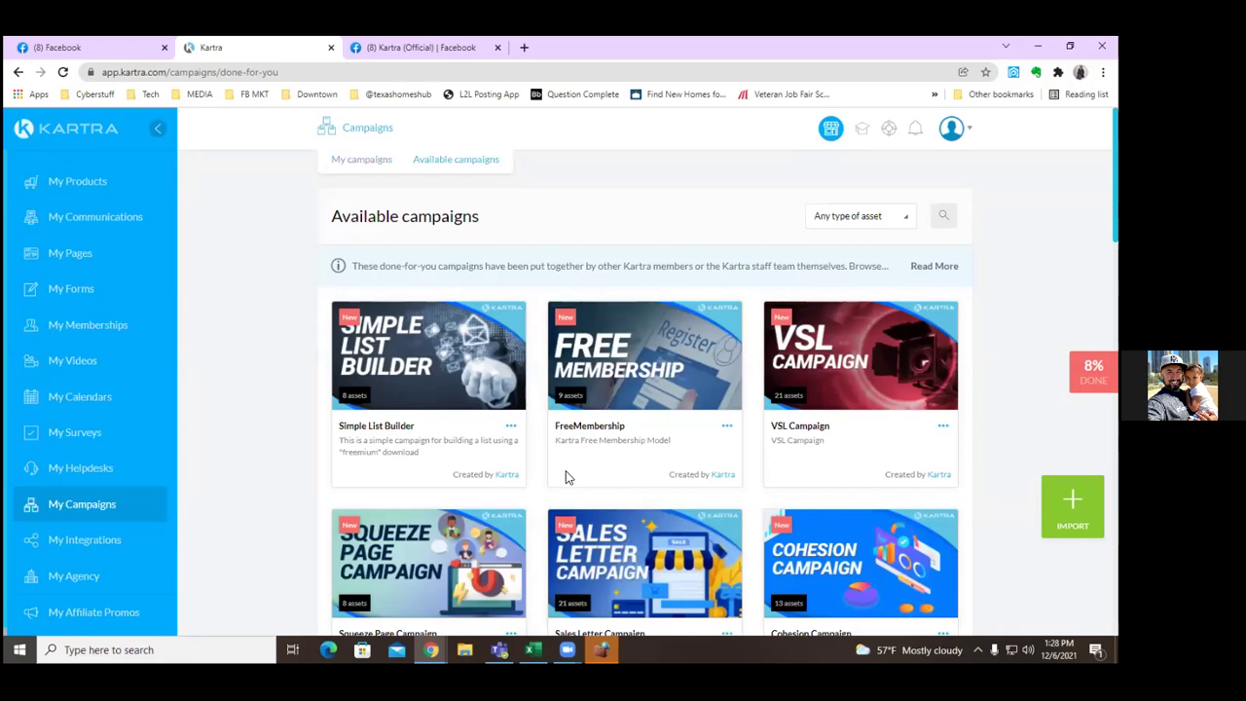
scroll(642, 390, "down", 4)
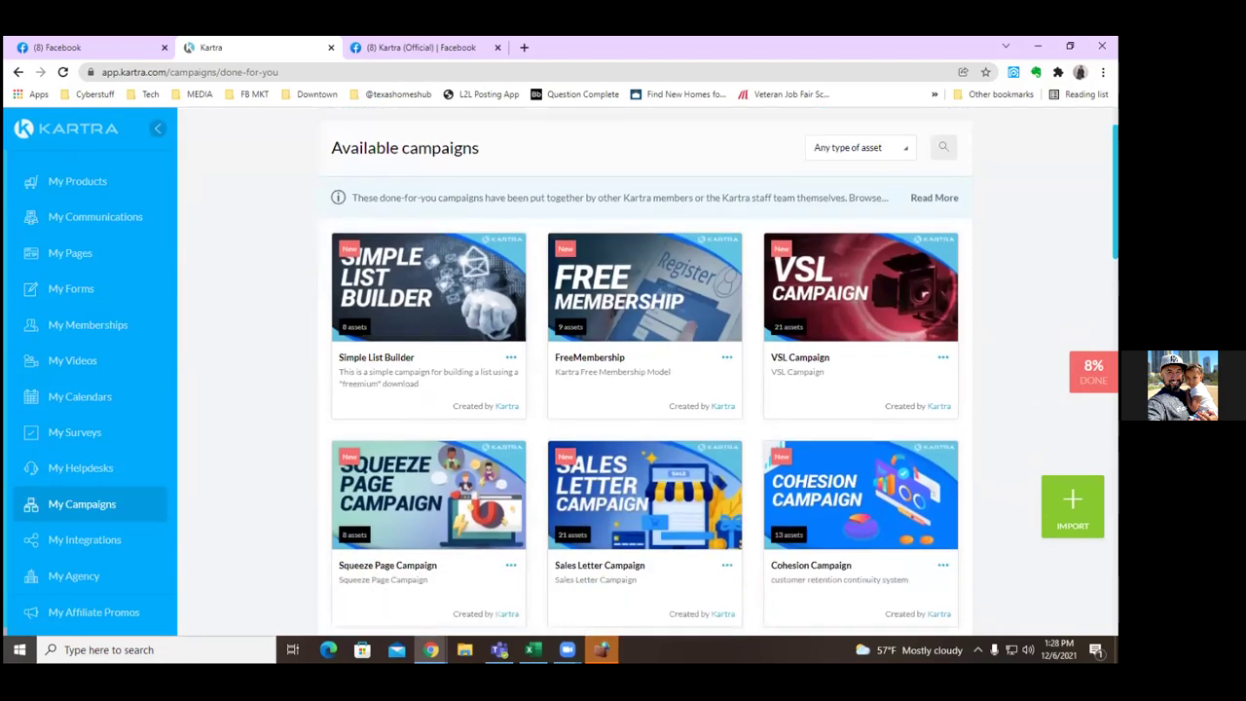
scroll(642, 389, "down", 6)
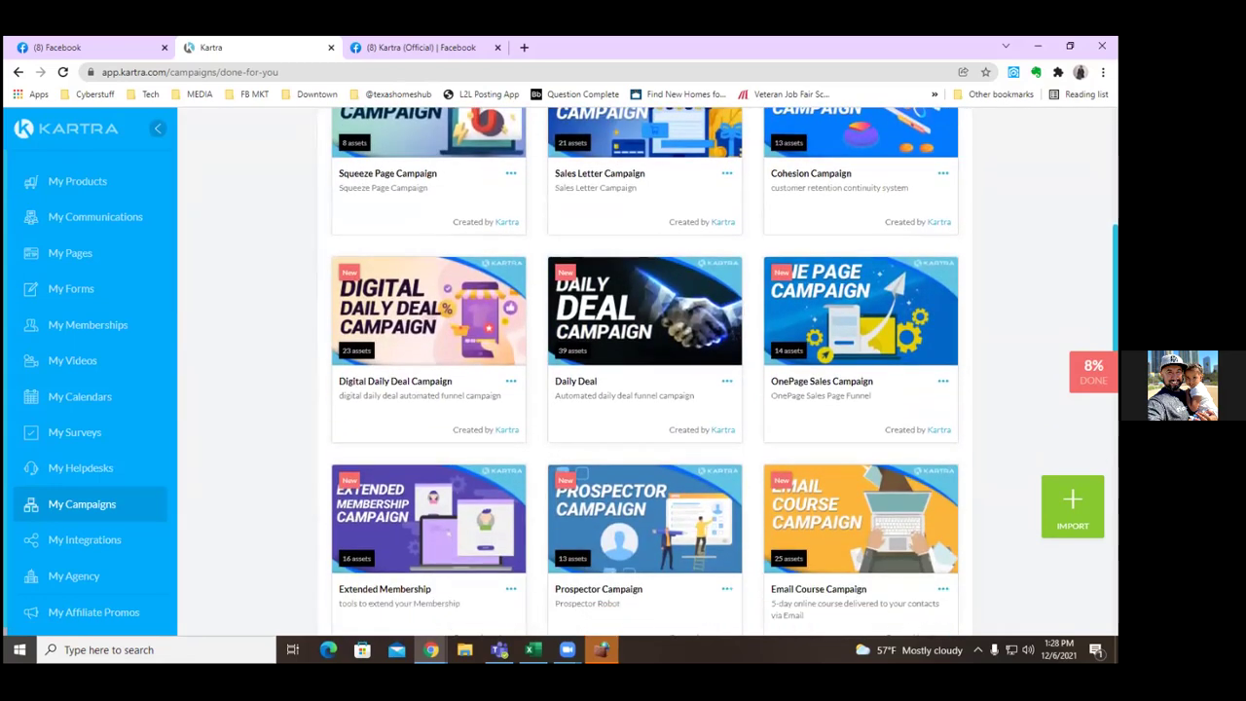
scroll(642, 389, "up", 10)
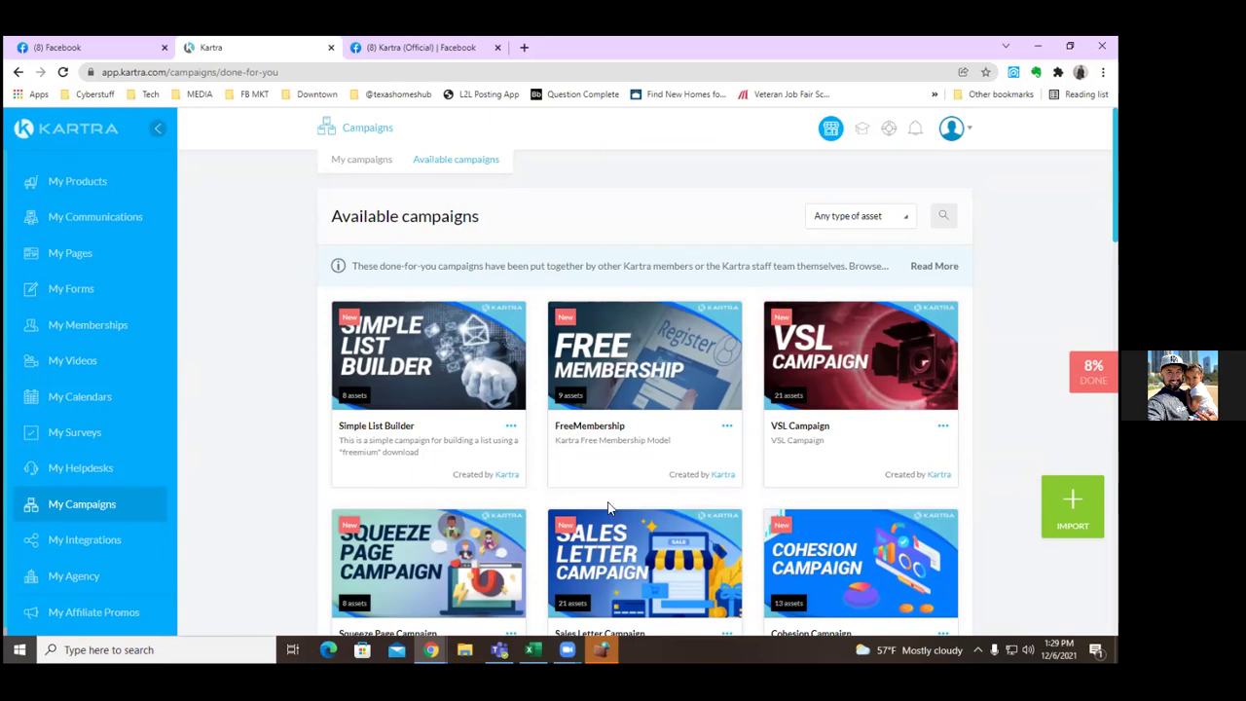
left_click(1071, 502)
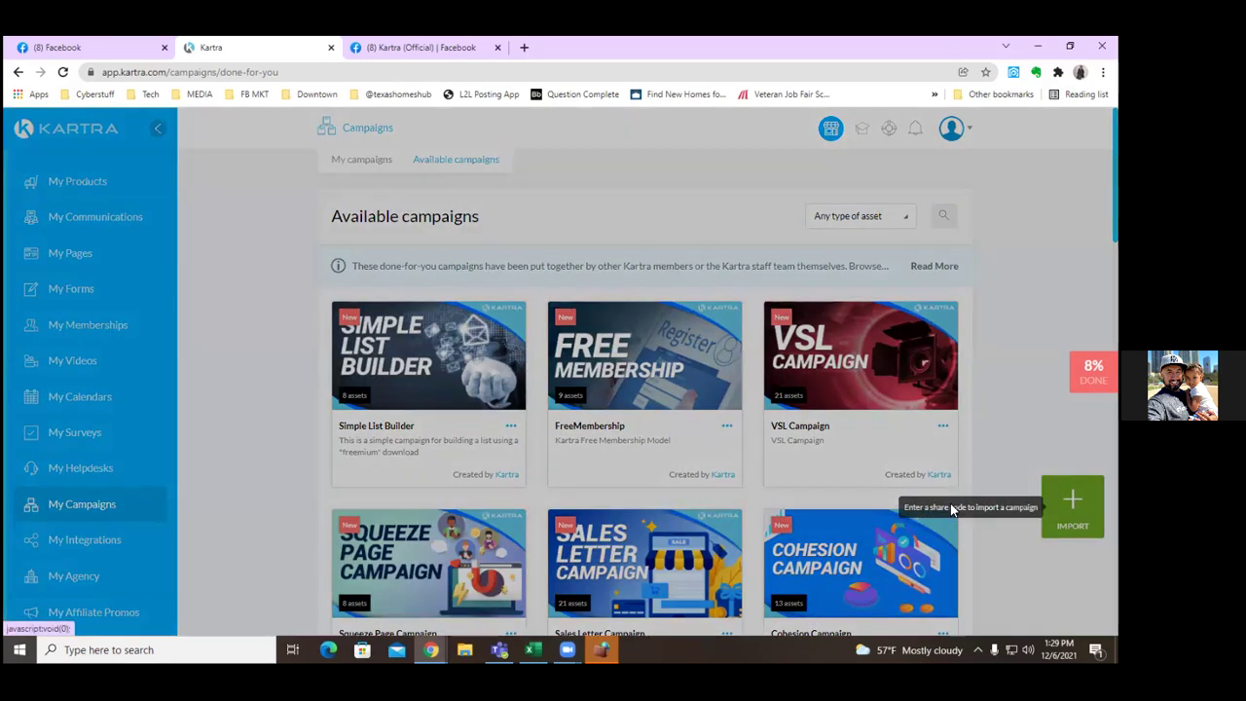
right_click(531, 244)
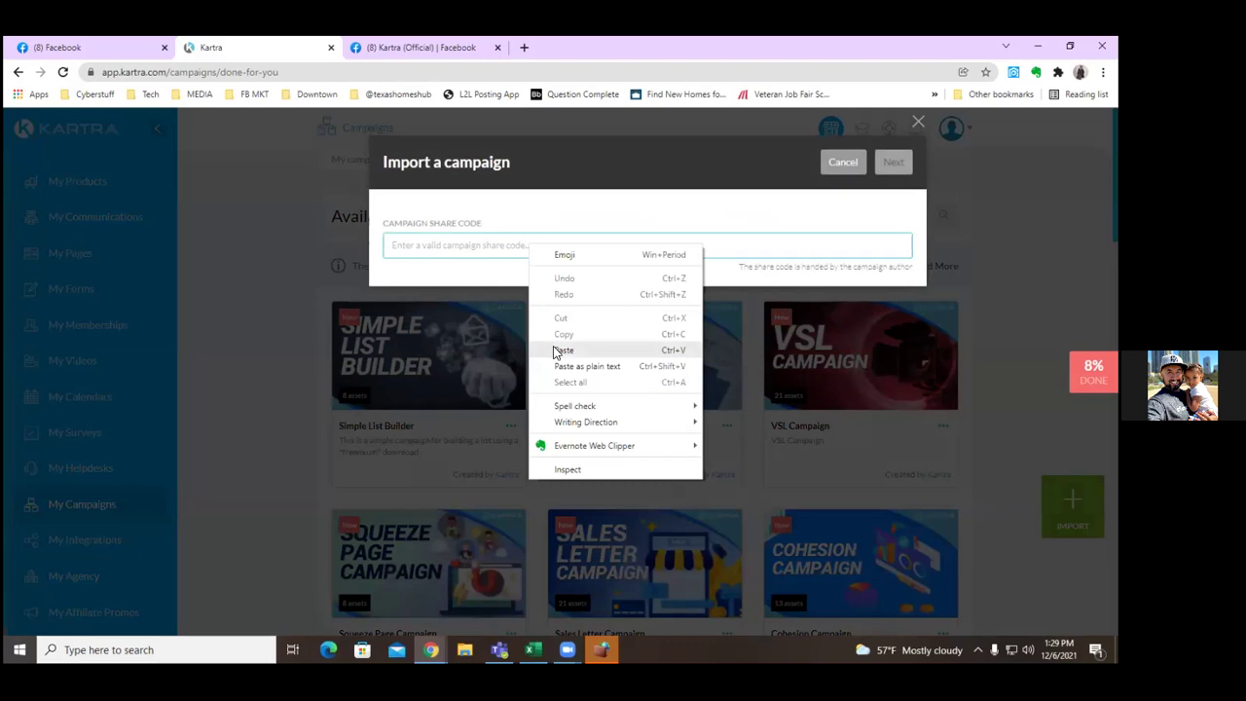
left_click(553, 346)
left_click_drag(601, 244, 46, 218)
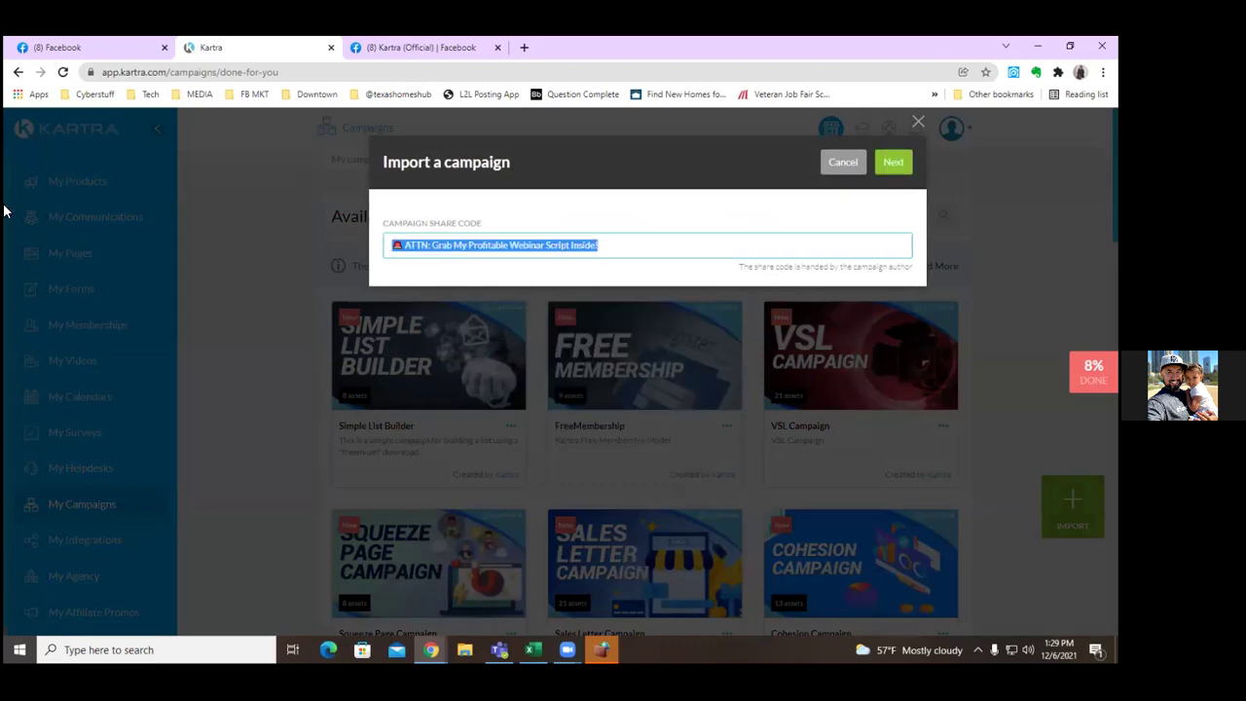
key("Delete")
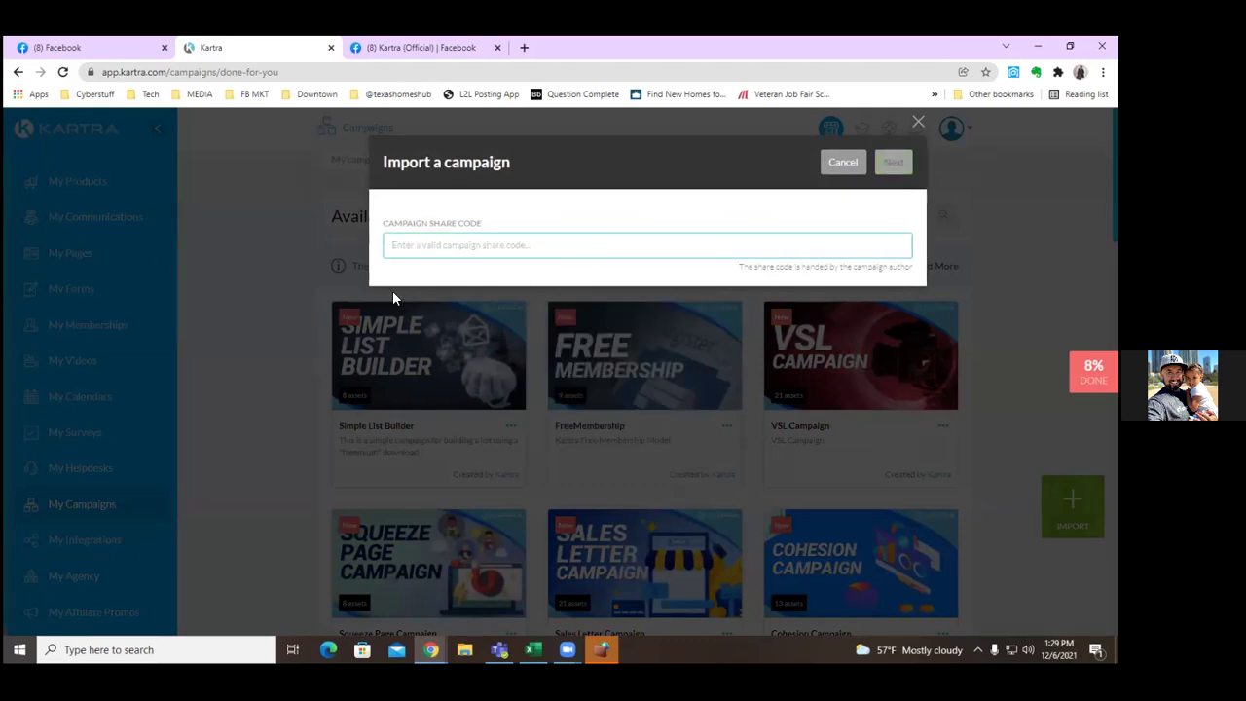
left_click(567, 649)
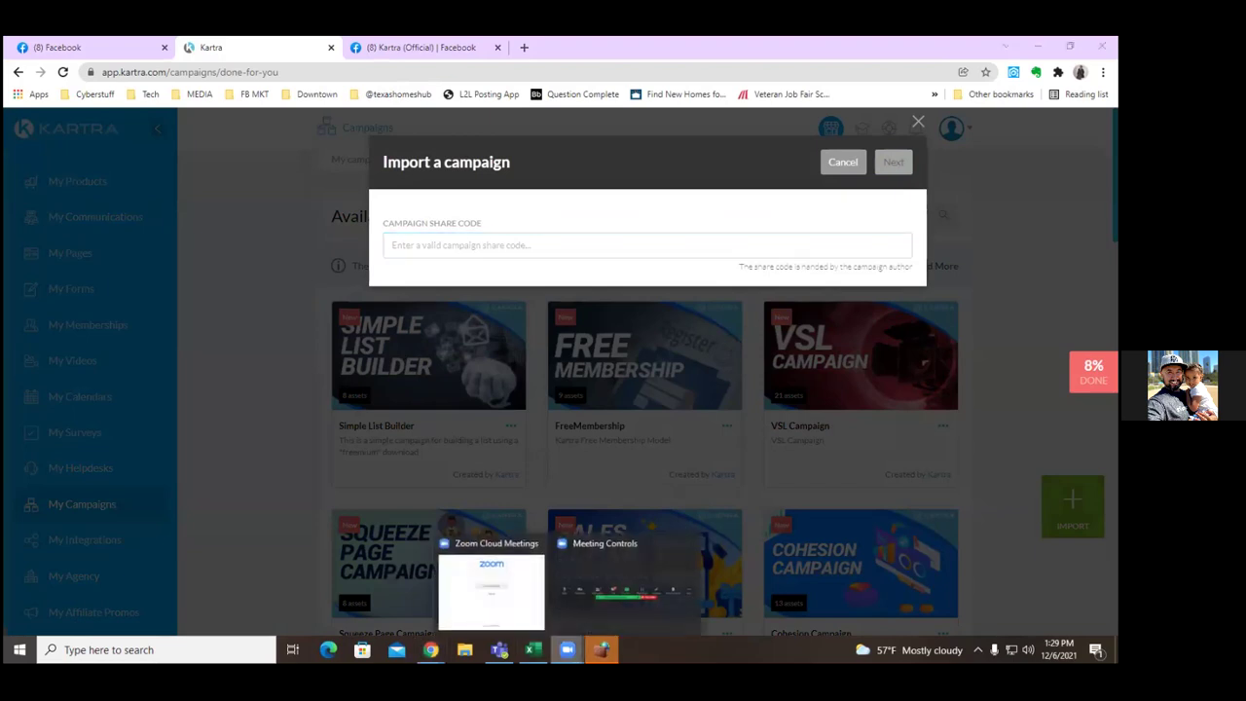
left_click(518, 599)
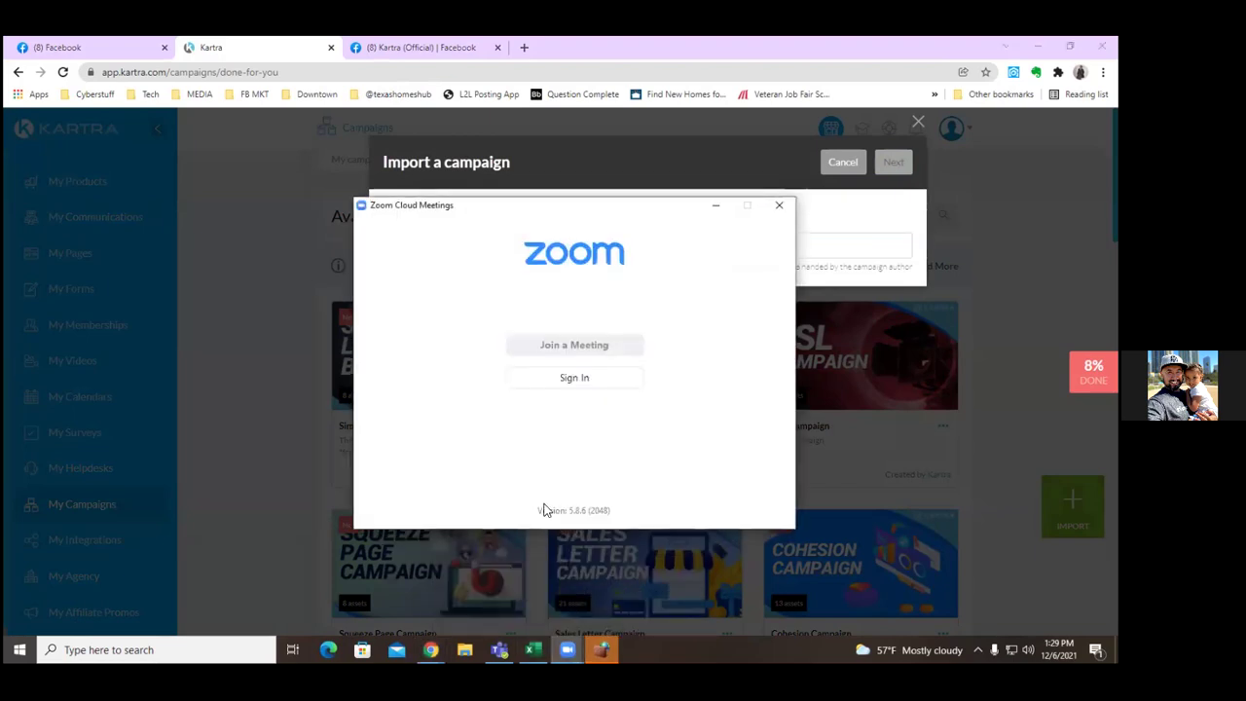
left_click(779, 211)
left_click(779, 208)
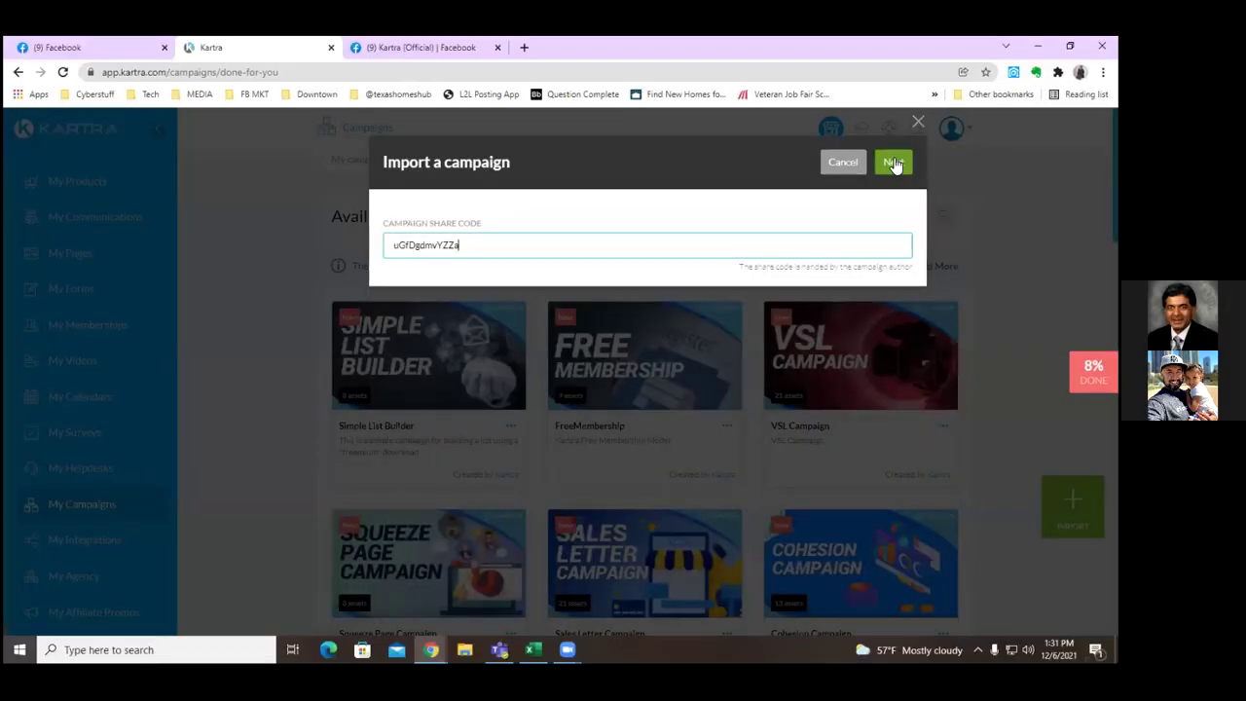
Import the Seller Guide Funnel campaign with its share code and close the import dialog
left_click(893, 163)
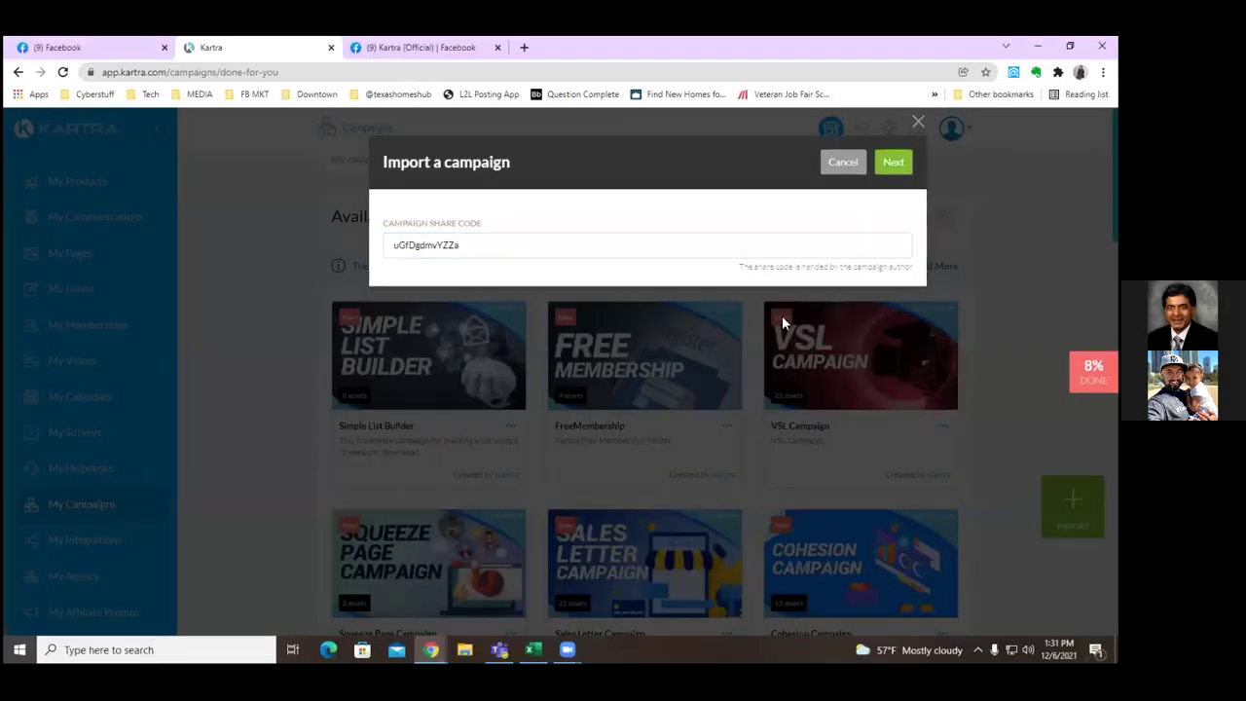
left_click(889, 165)
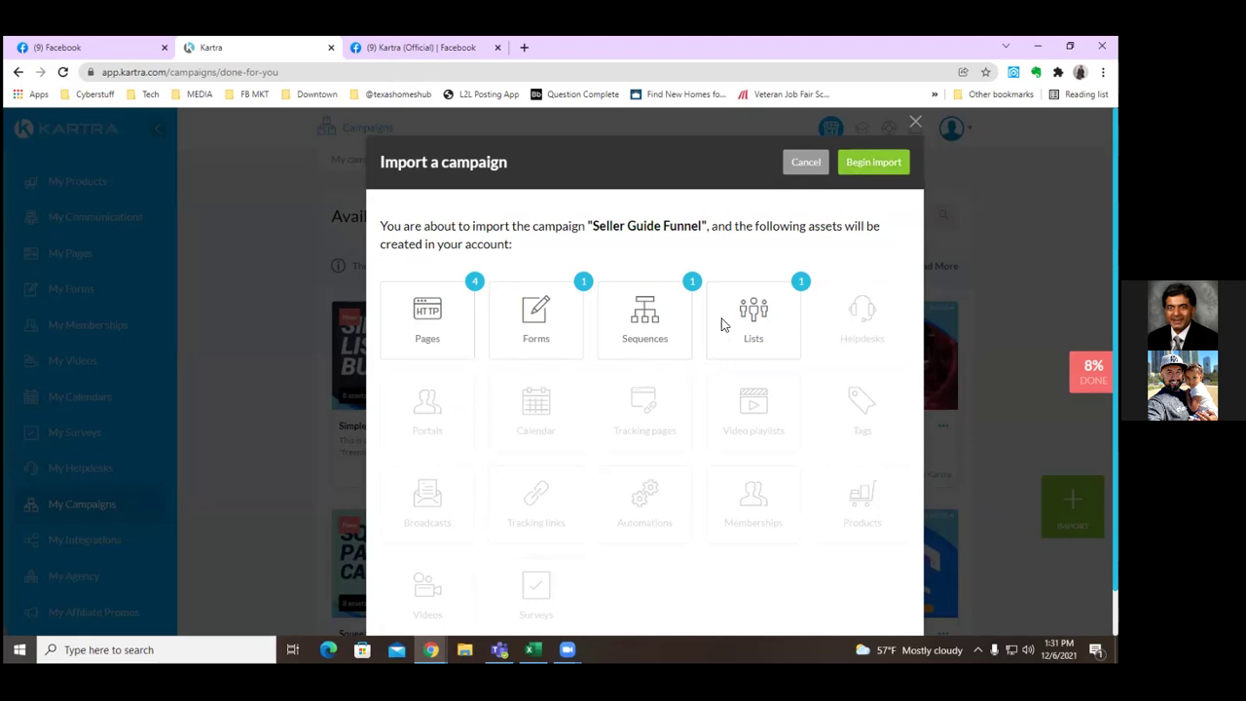
left_click(860, 164)
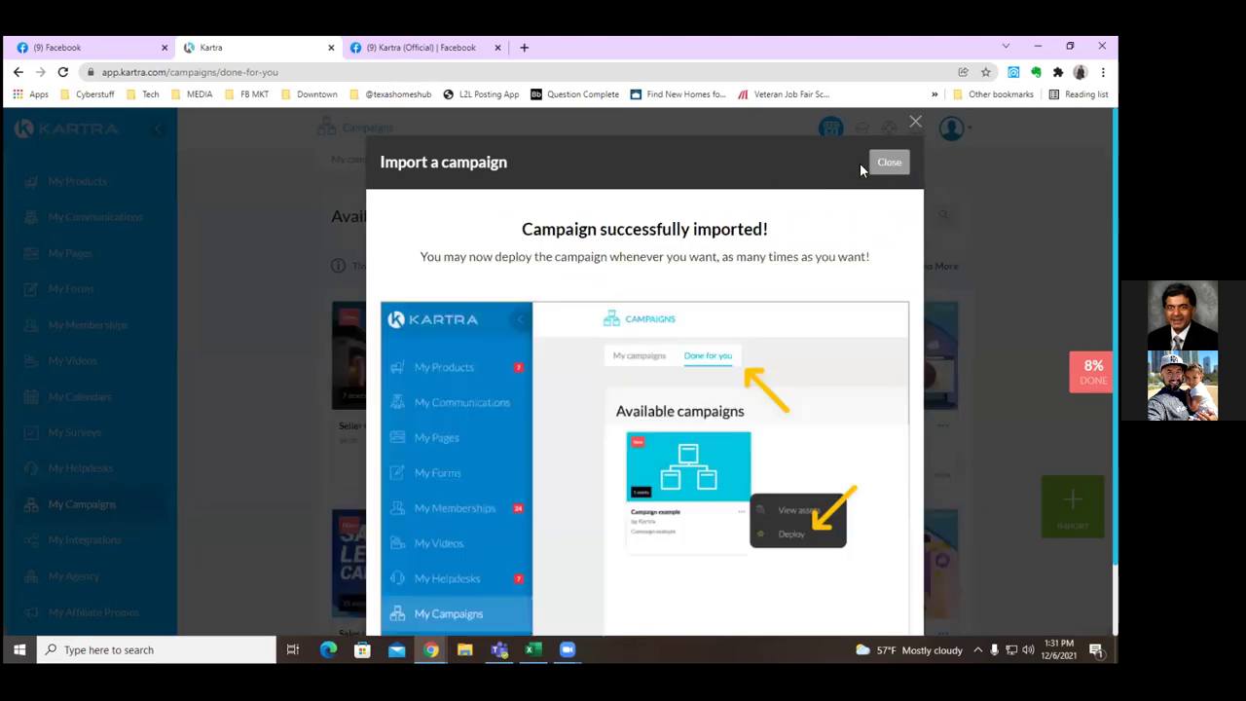
scroll(689, 399, "down", 2)
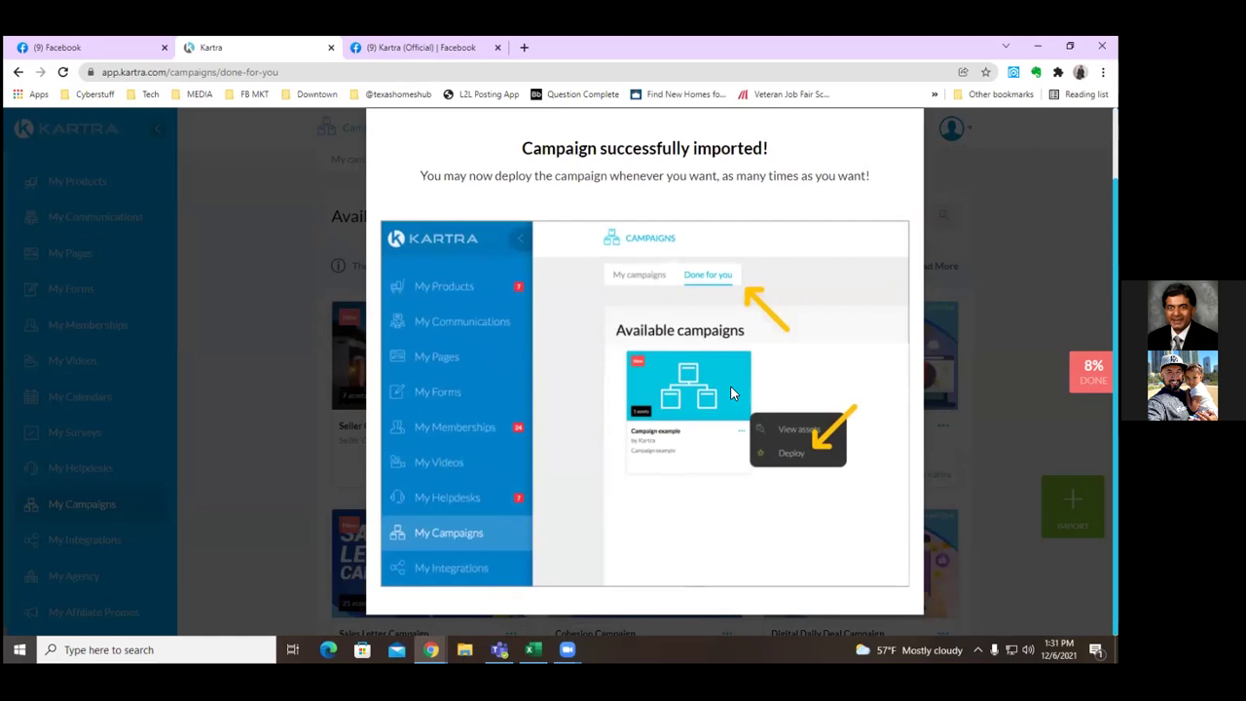
scroll(662, 506, "up", 2)
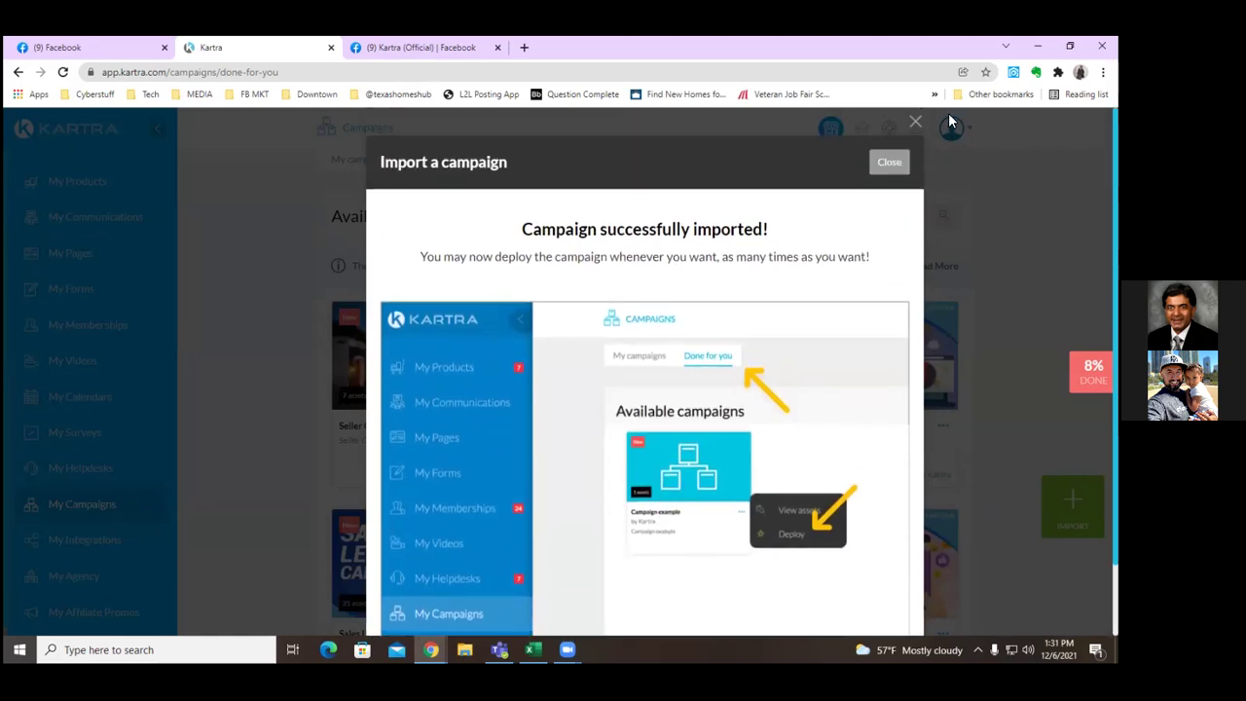
left_click(888, 163)
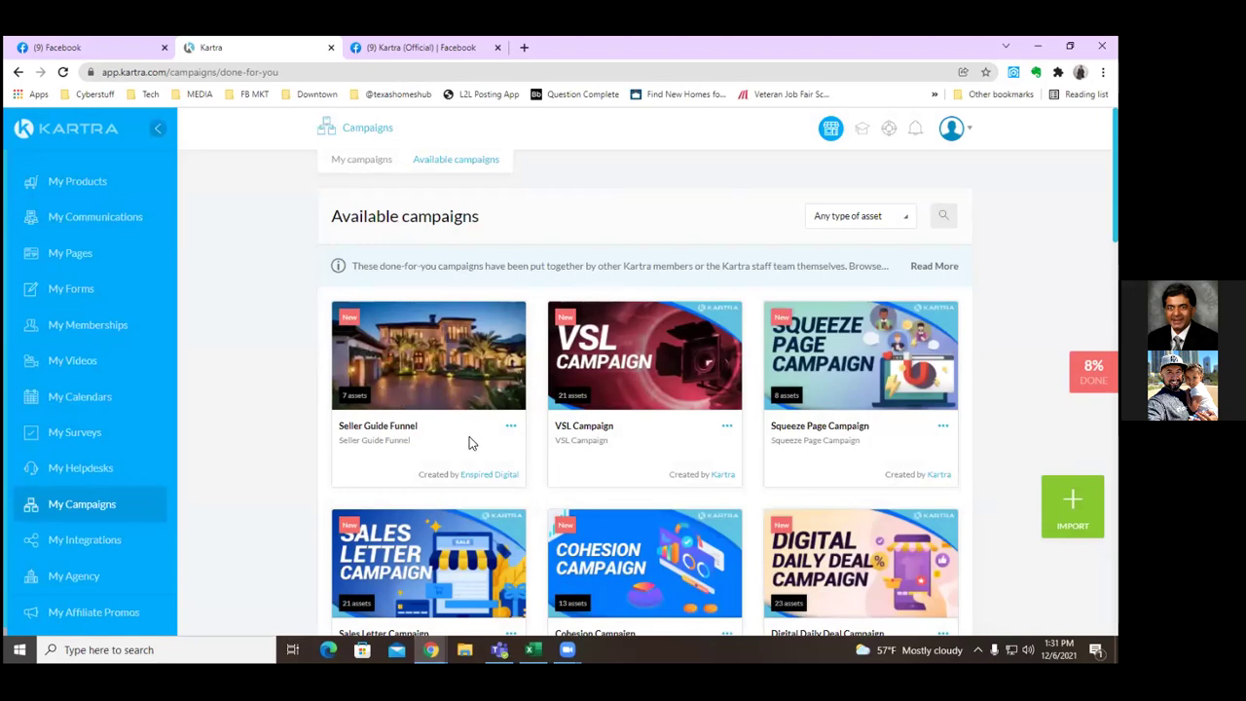
Deploy the Seller Guide Funnel campaign with the prefix "as", keeping its name, and dismiss the deployment video
left_click(510, 428)
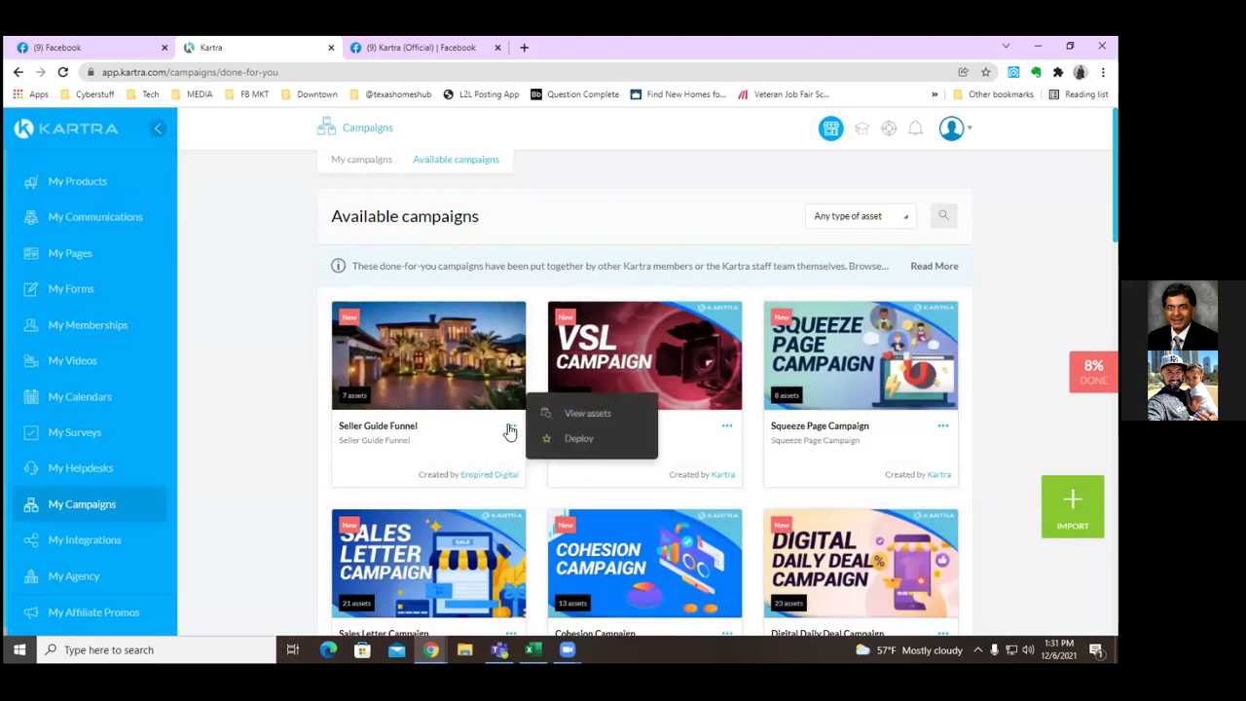
left_click(574, 438)
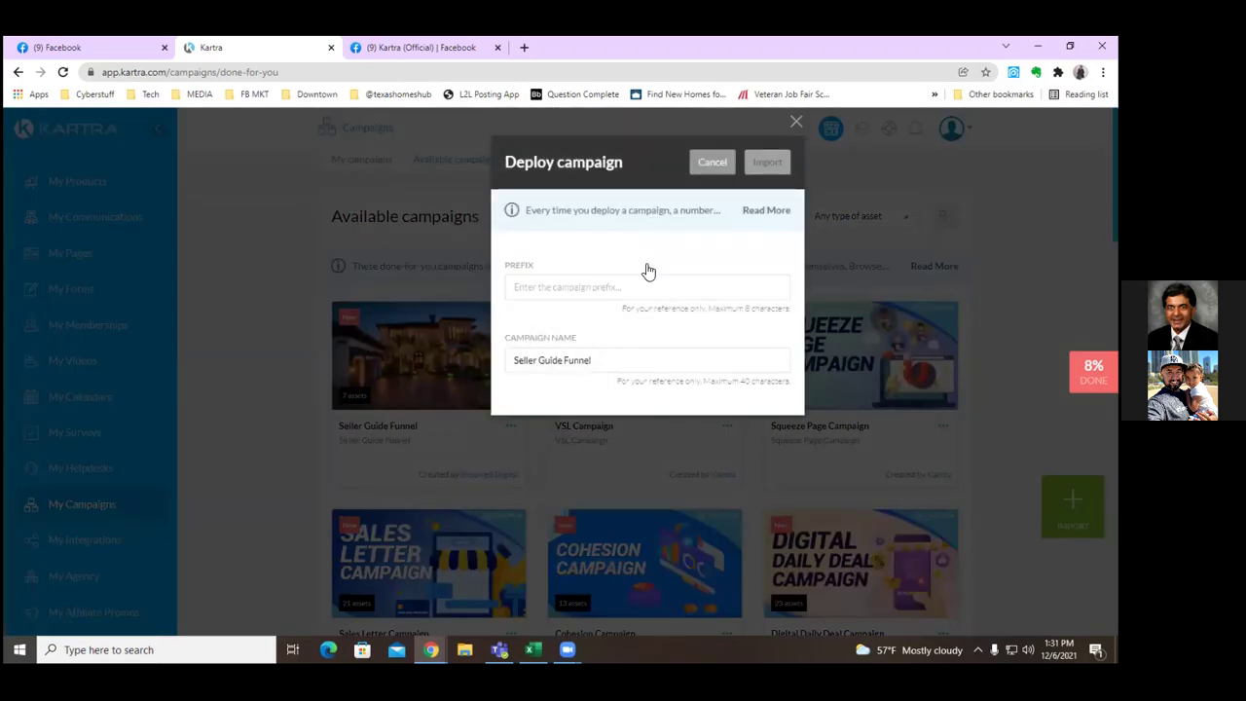
left_click(634, 288)
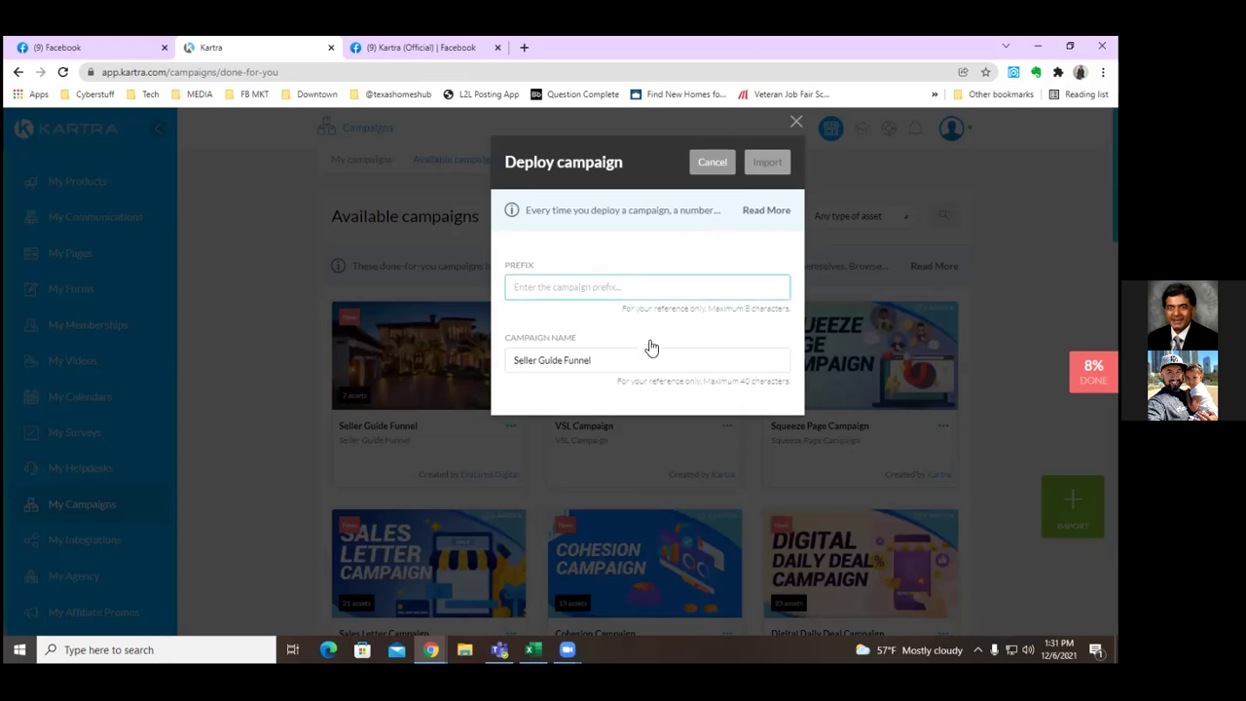
type("as")
left_click(766, 166)
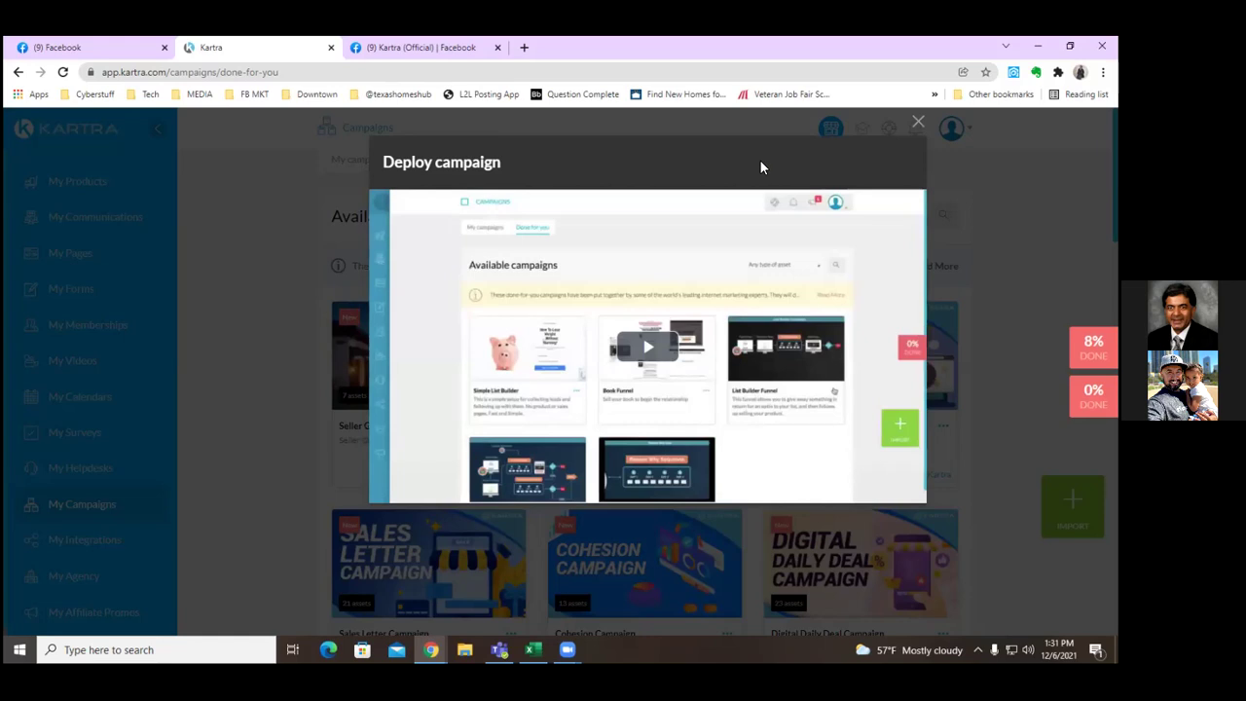
left_click(916, 127)
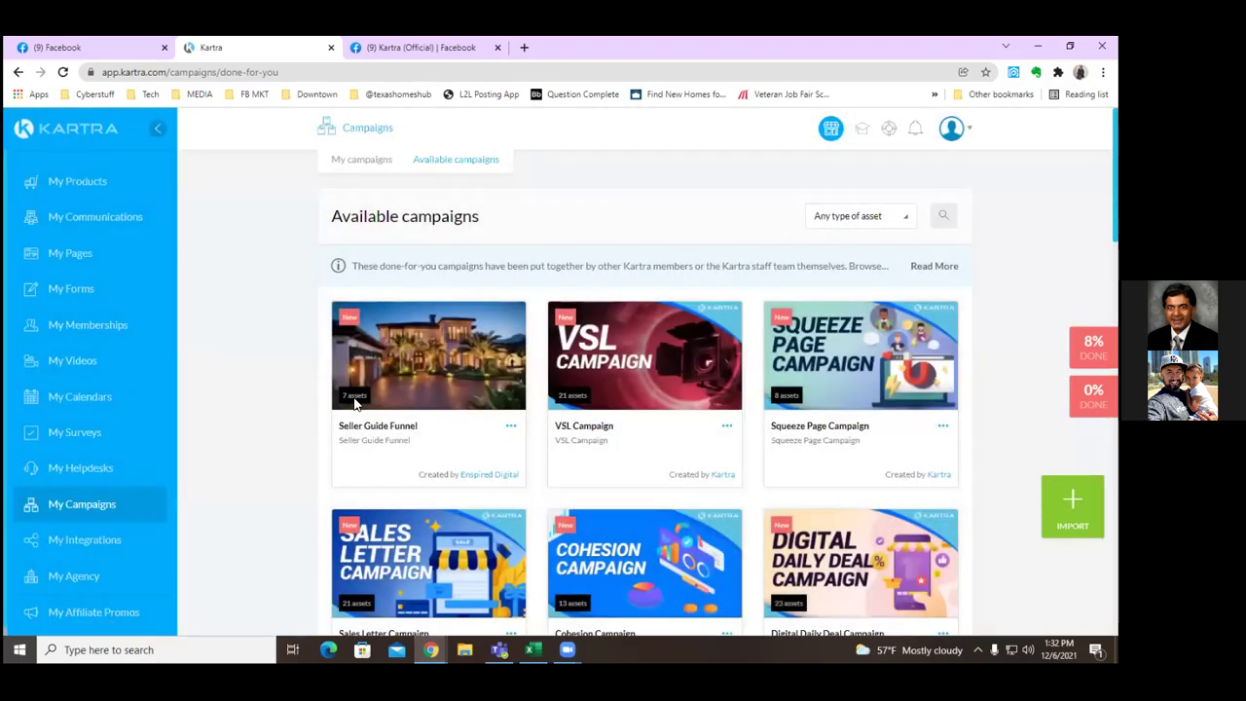
Rename the deployed lead list under My Communications to "Seller Guide Leads", dropping its "as" prefix, and save it
left_click(94, 215)
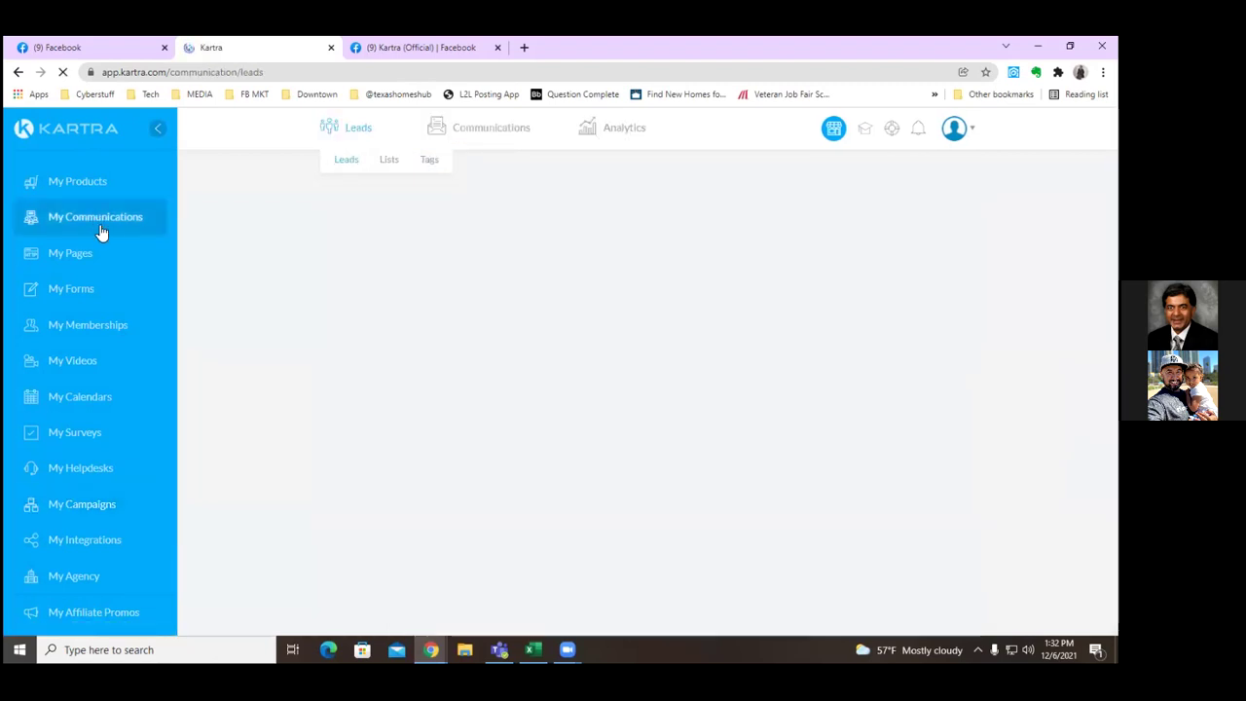
scroll(439, 399, "down", 2)
scroll(439, 399, "up", 2)
left_click(389, 165)
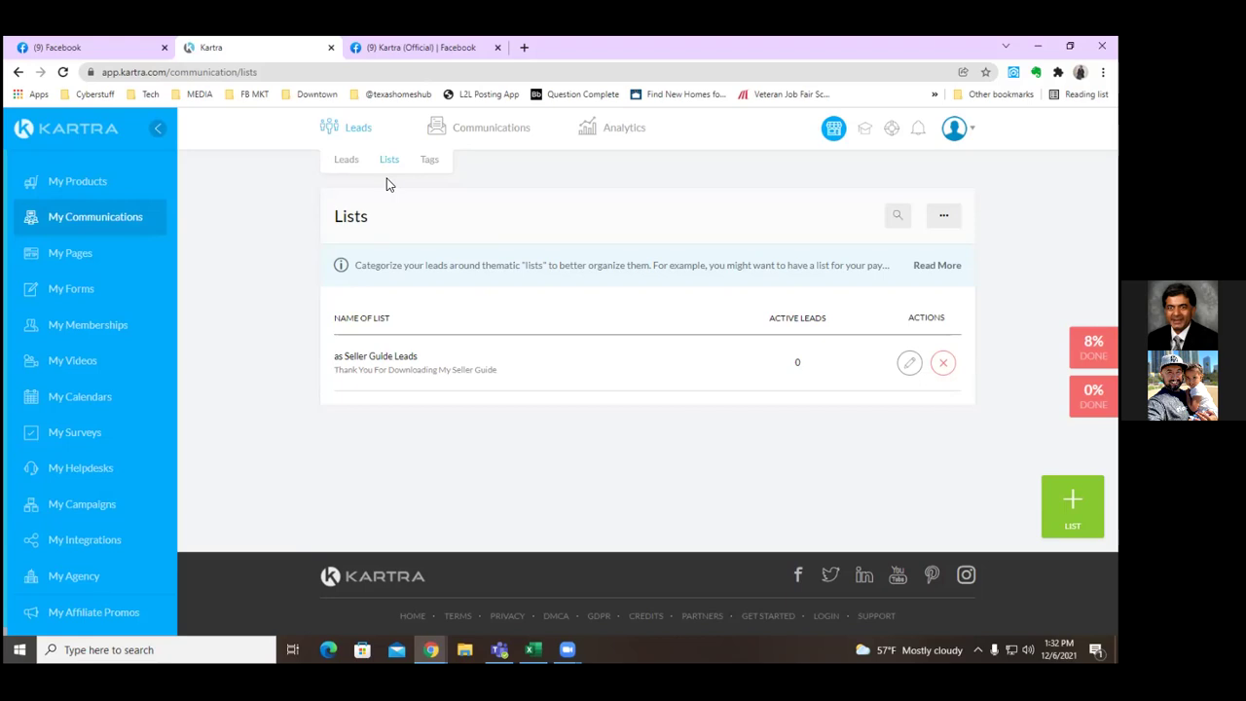
left_click(909, 362)
left_click_drag(449, 246, 159, 263)
key("BackSpace")
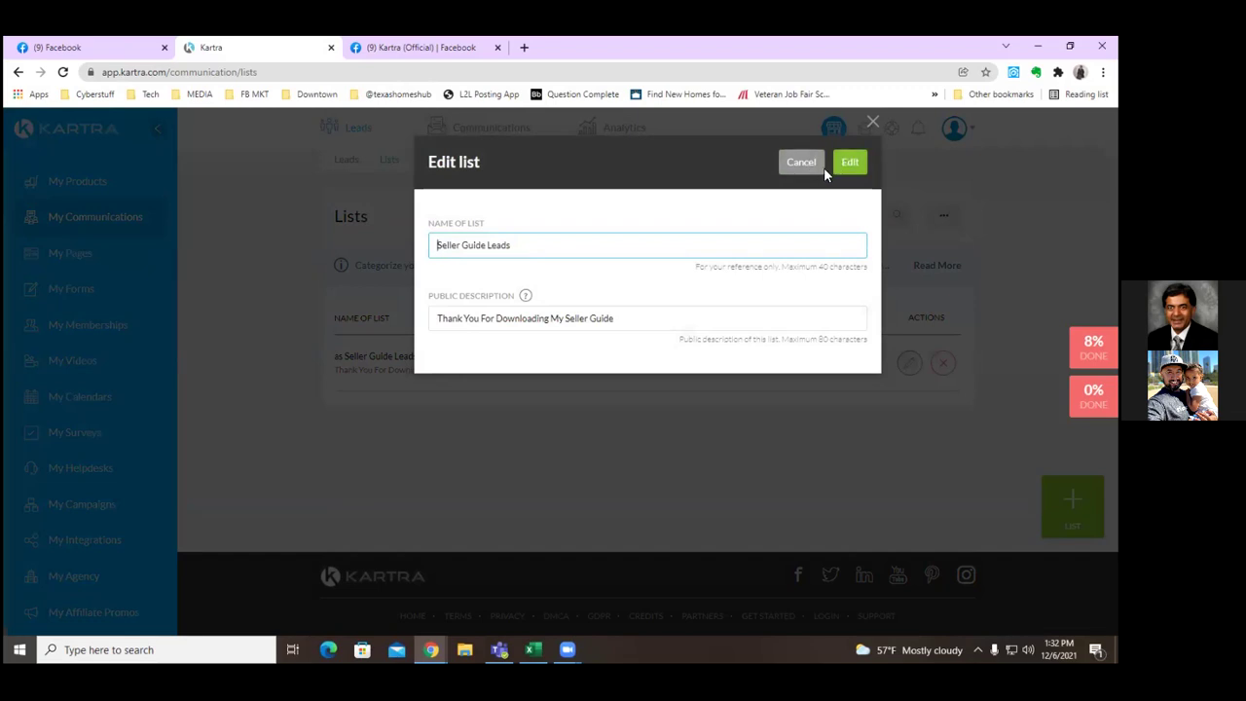
left_click(768, 269)
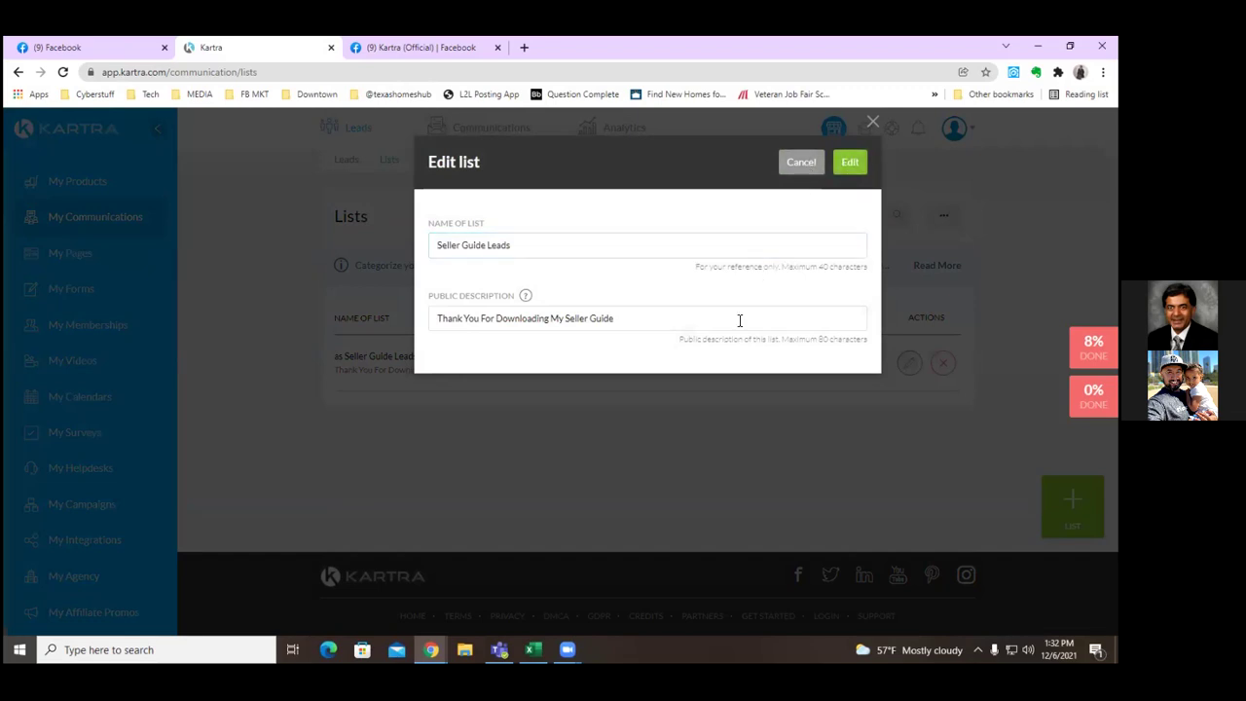
left_click(516, 243)
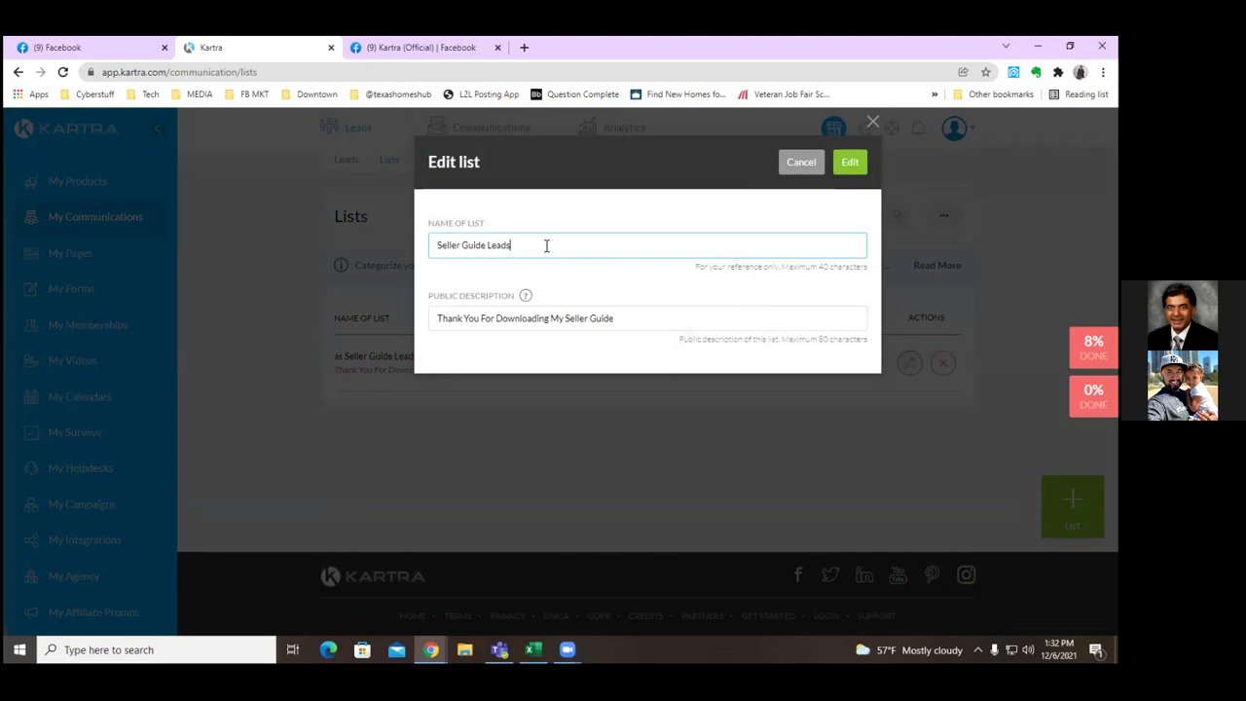
left_click(850, 164)
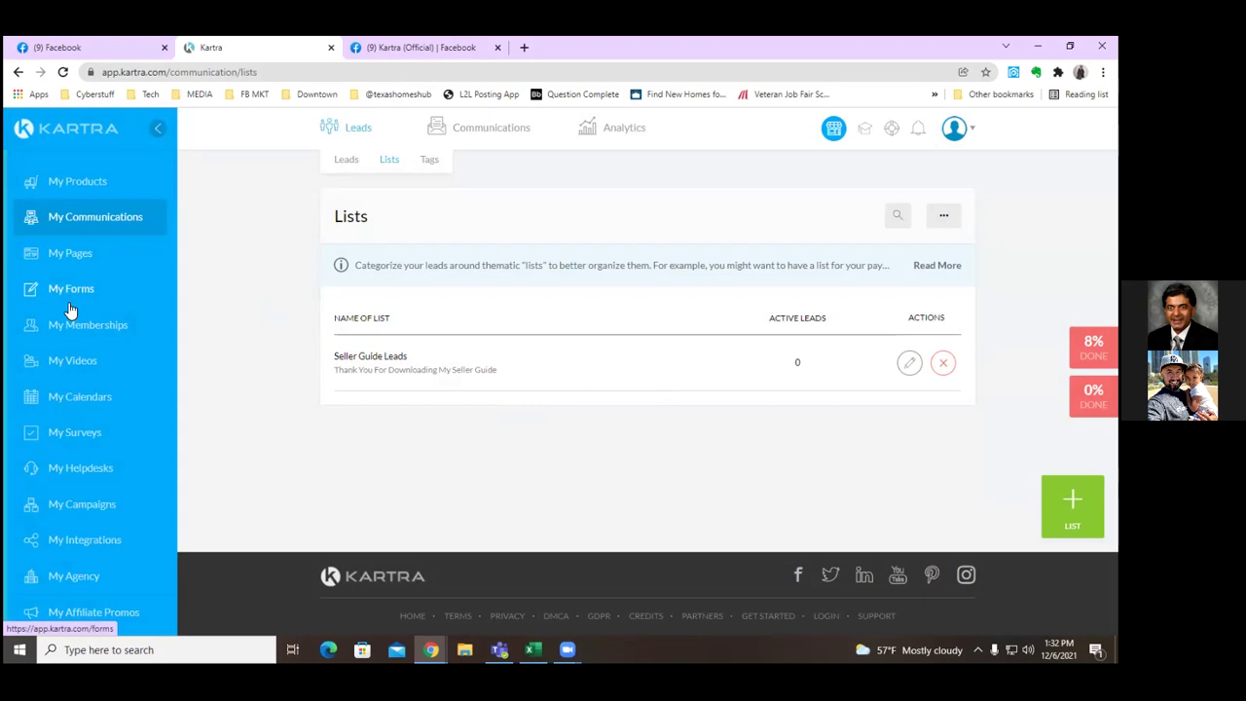
Recheck the leads and lists in My Communications, and open the communication sequences
left_click(349, 161)
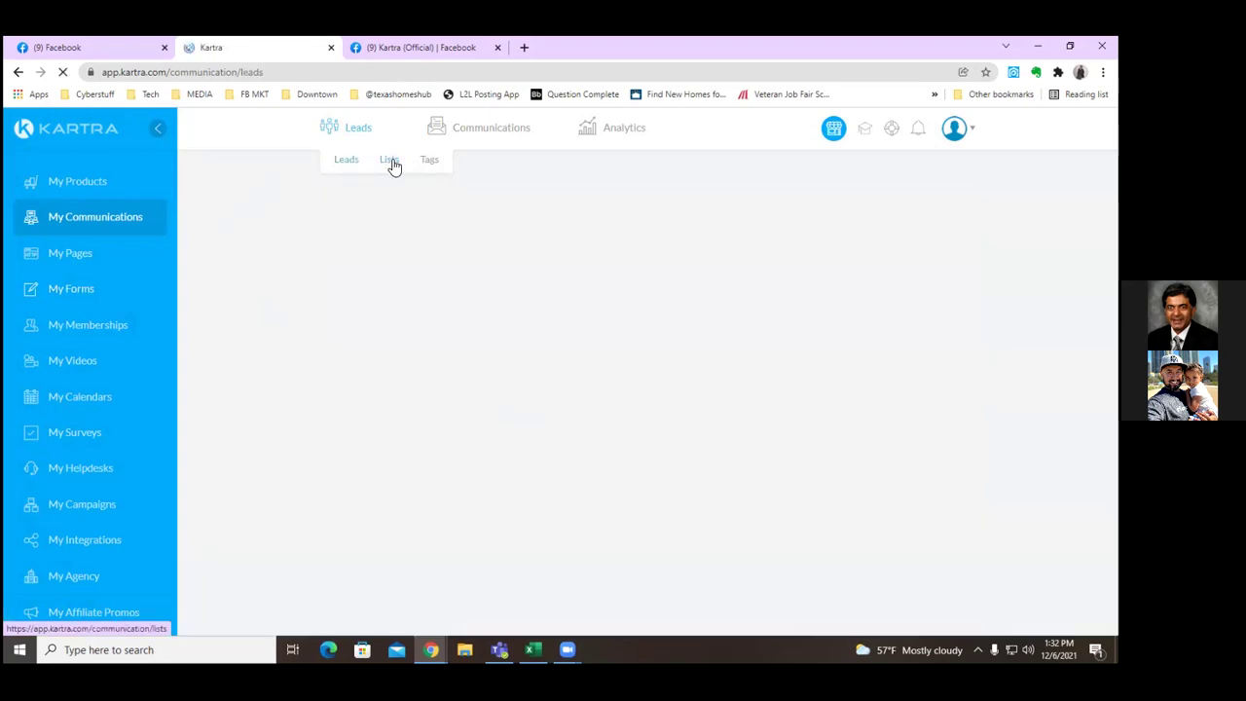
left_click(389, 164)
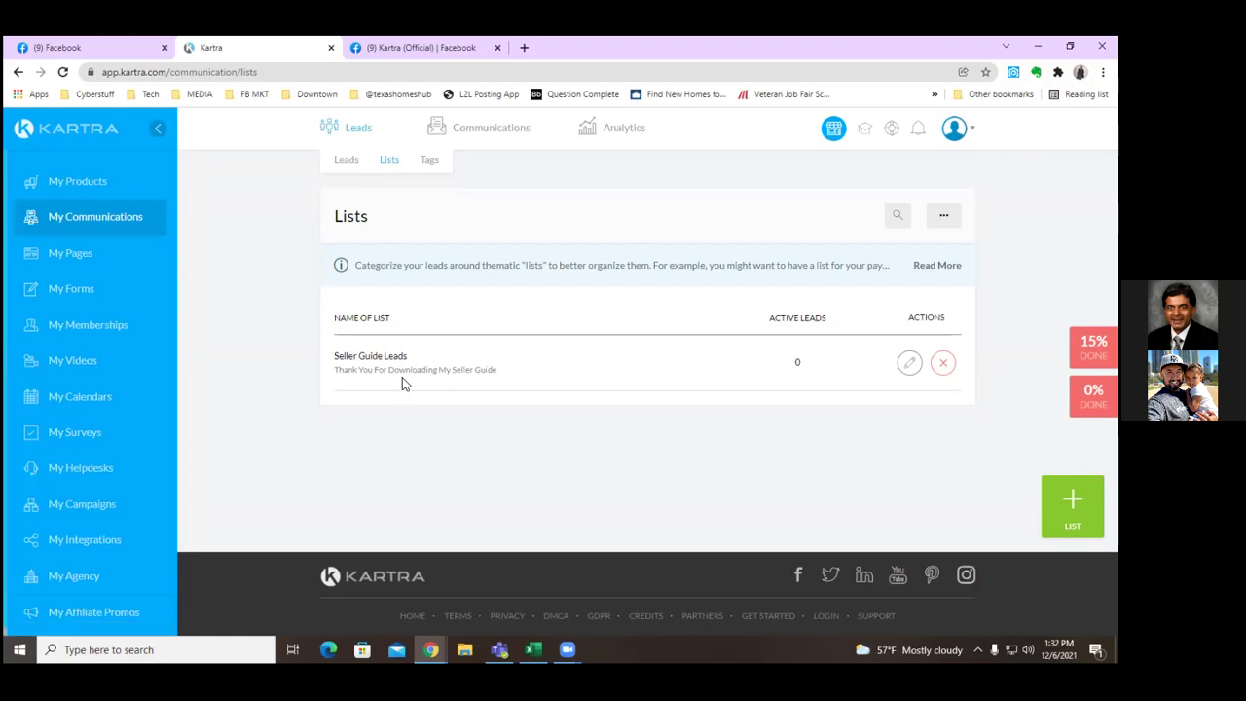
left_click(70, 222)
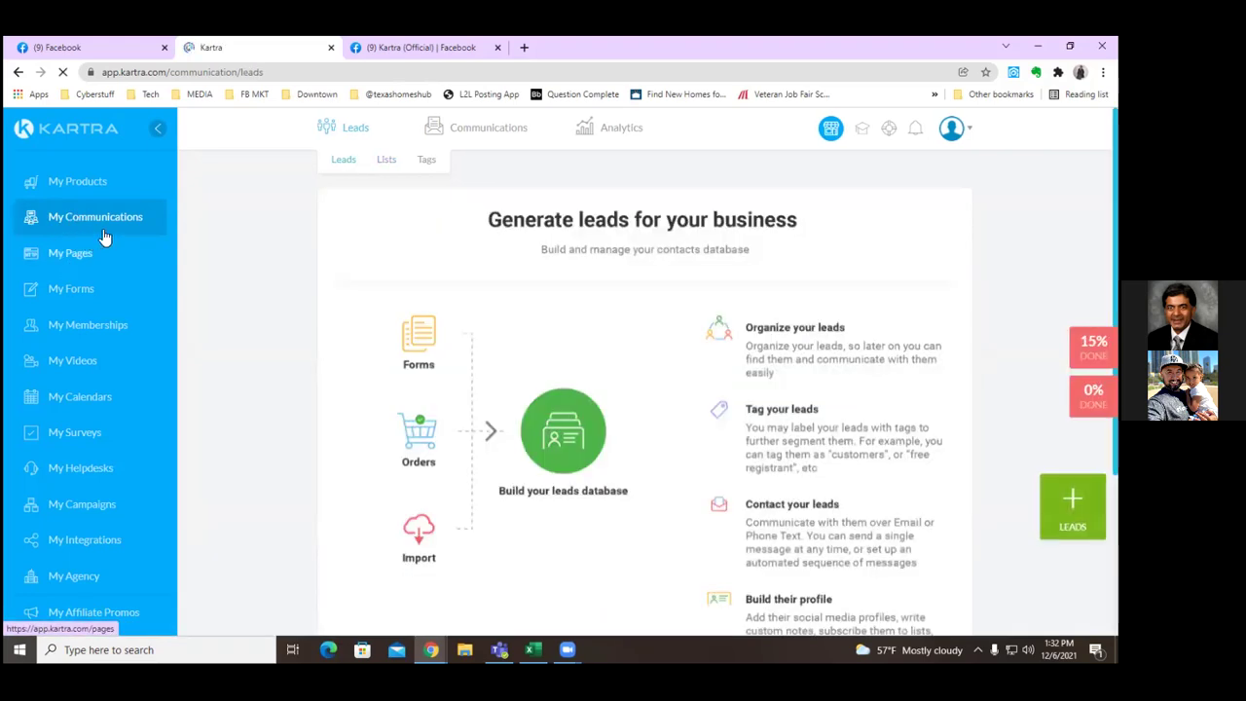
left_click(489, 131)
left_click(490, 161)
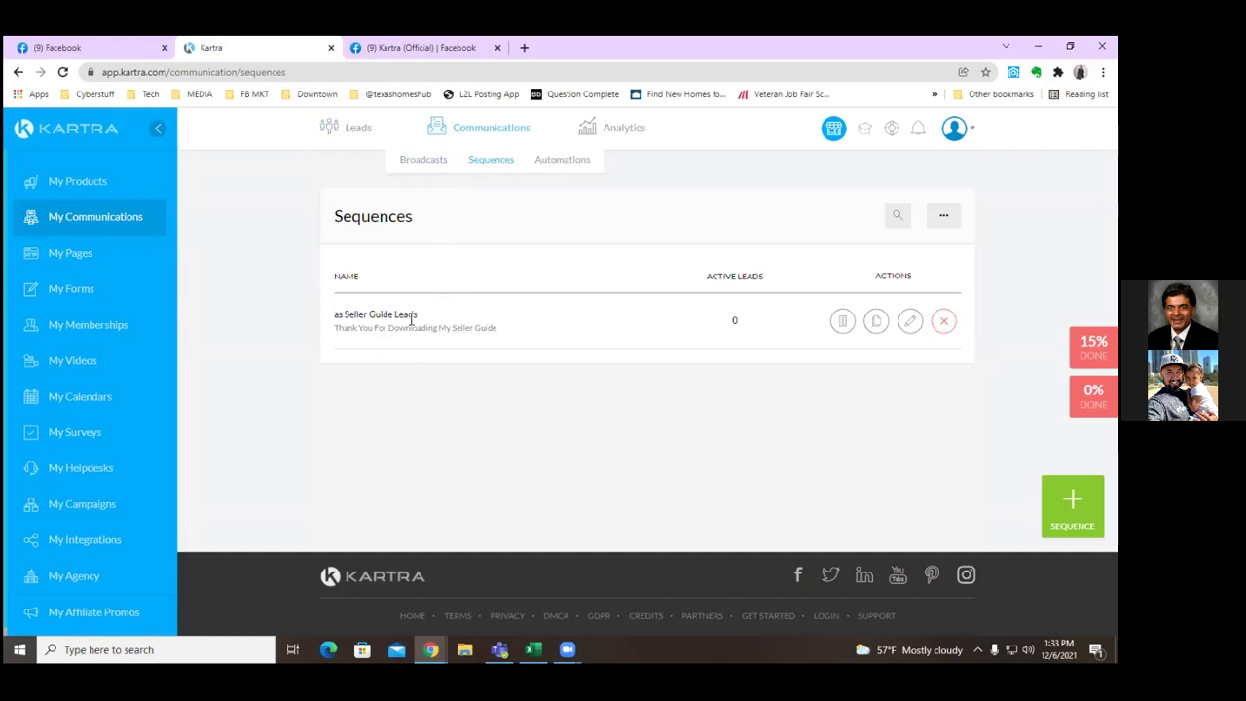
Rename the "as Seller Guide Leads" sequence to "Seller Guide Leads", keeping its public description, and save it to enter its builder
left_click(910, 322)
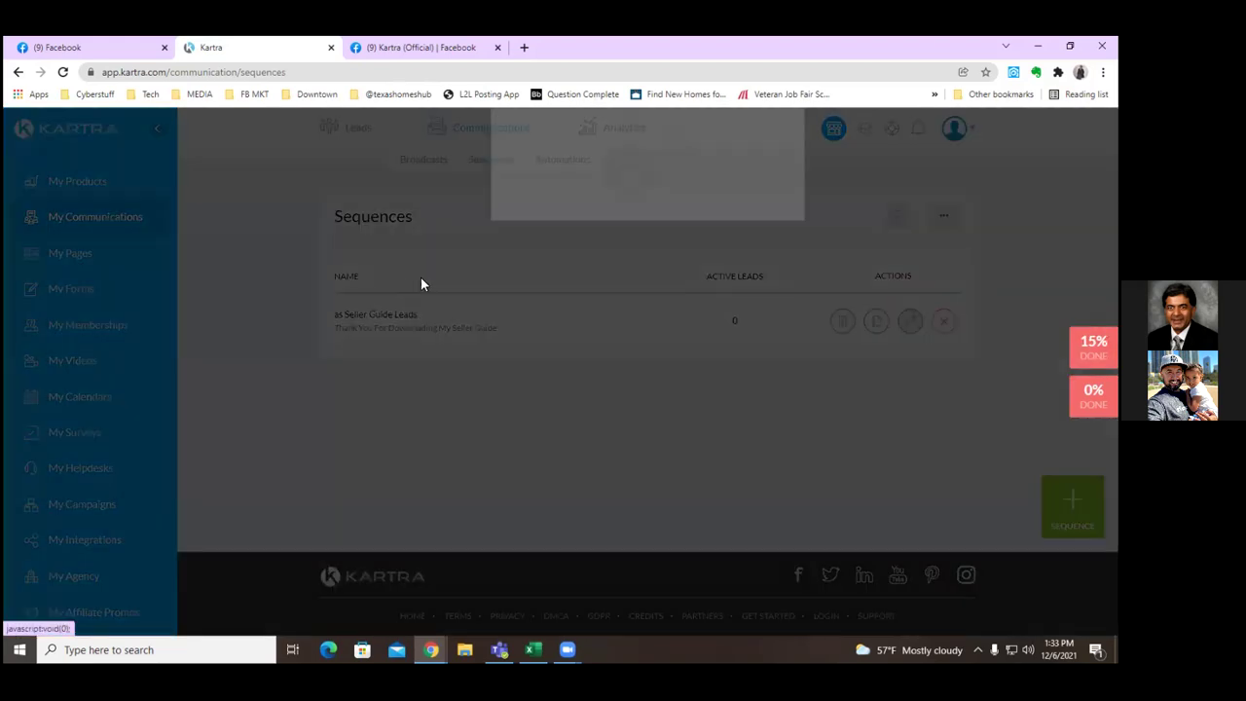
double_click(520, 246)
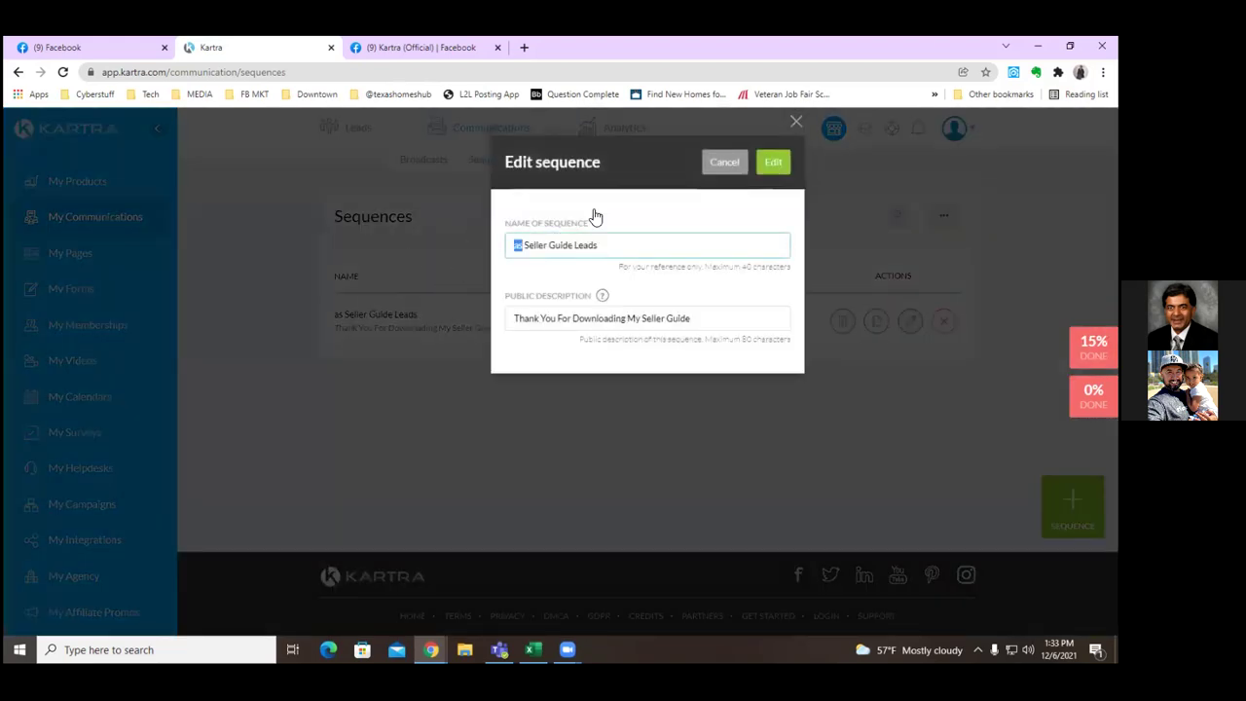
left_click(773, 161)
left_click(523, 246)
key("BackSpace")
key("BackSpace")
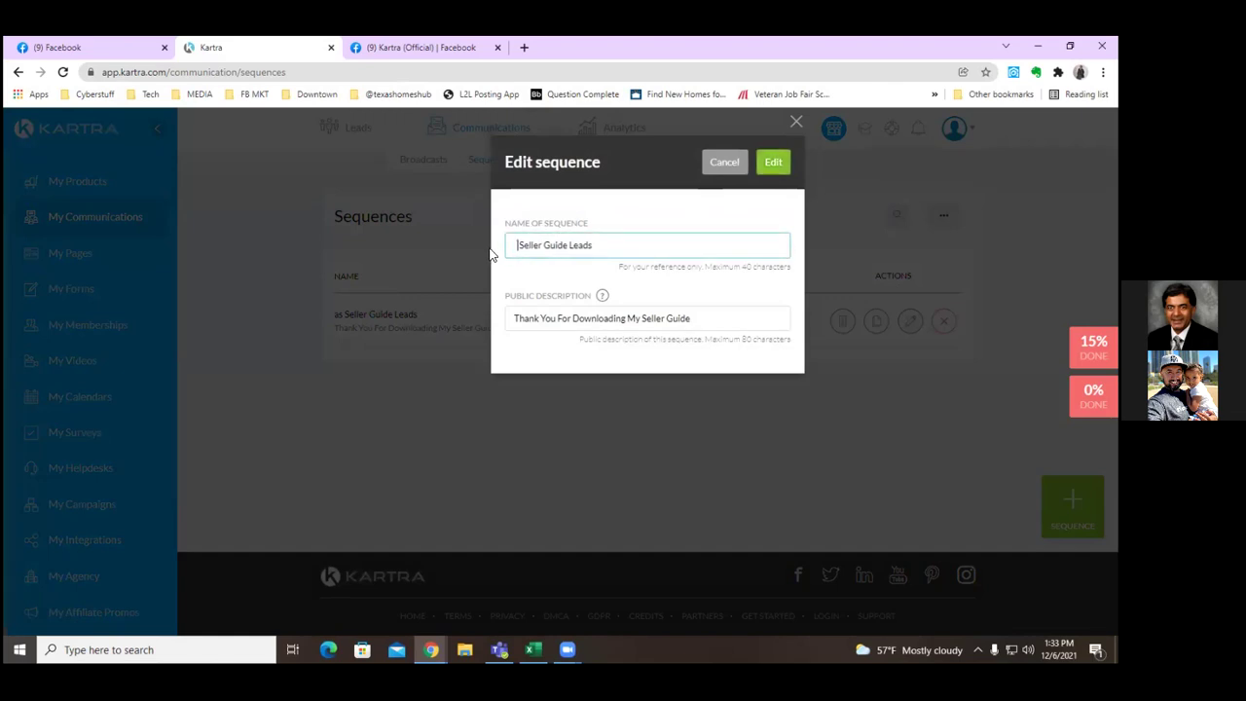
key("Delete")
left_click(787, 167)
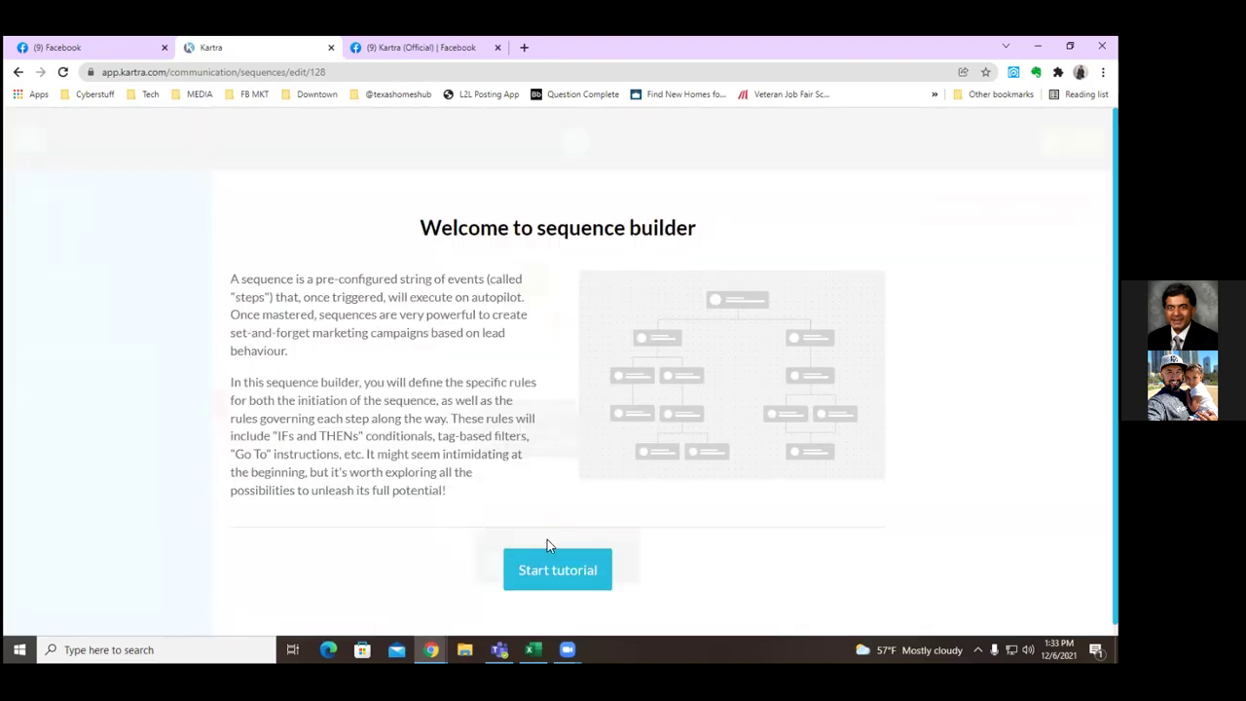
Go through the sequence builder tutorial to its end and proceed to the sequence canvas
scroll(550, 545, "down", 1)
left_click(552, 565)
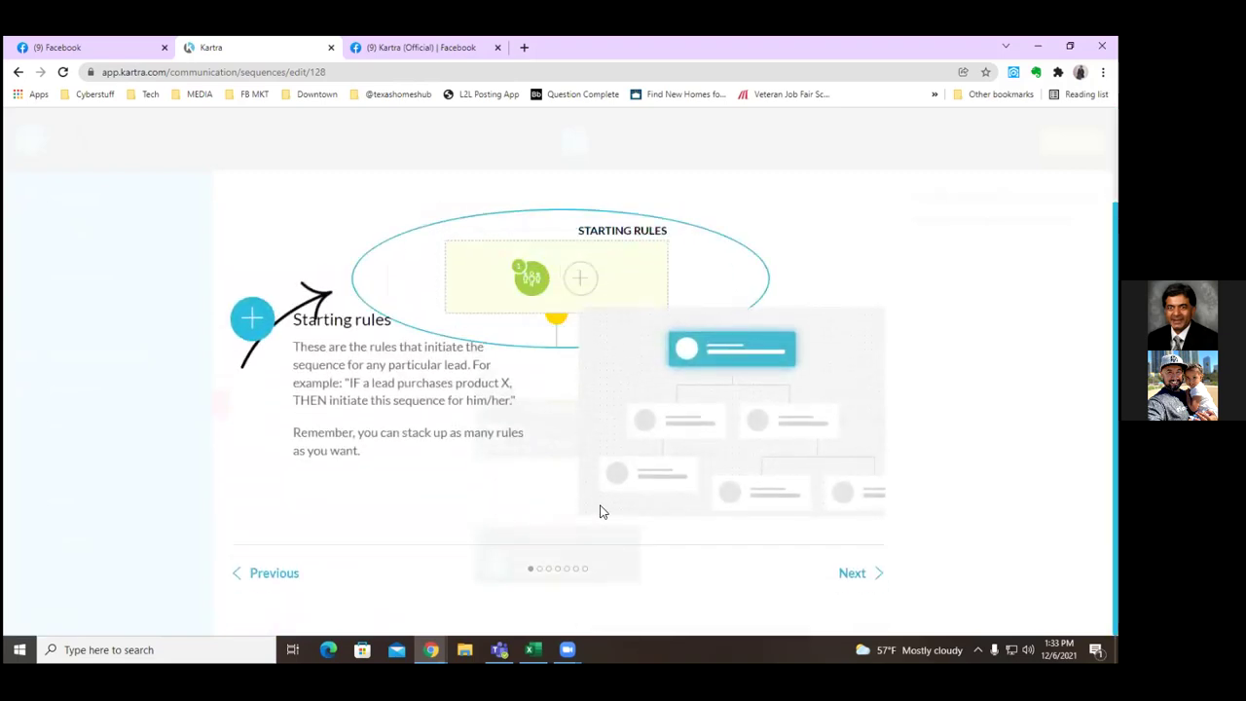
left_click(850, 574)
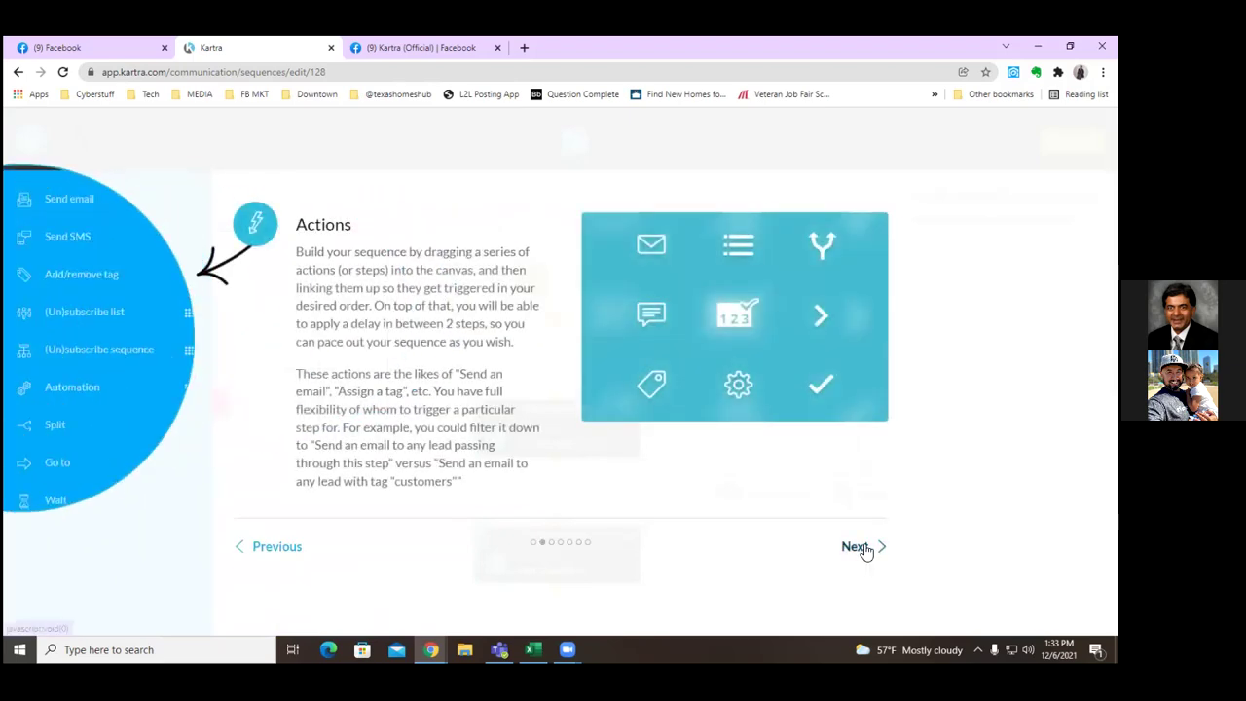
left_click(863, 548)
left_click(863, 548)
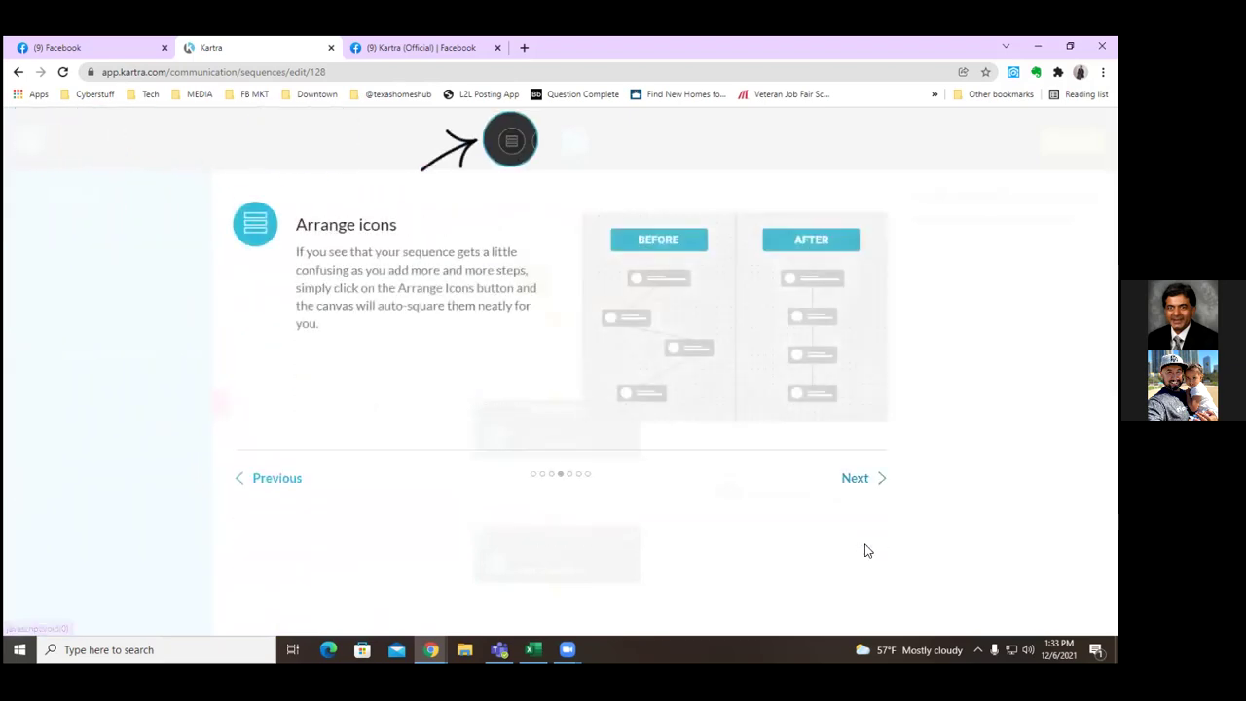
left_click(867, 477)
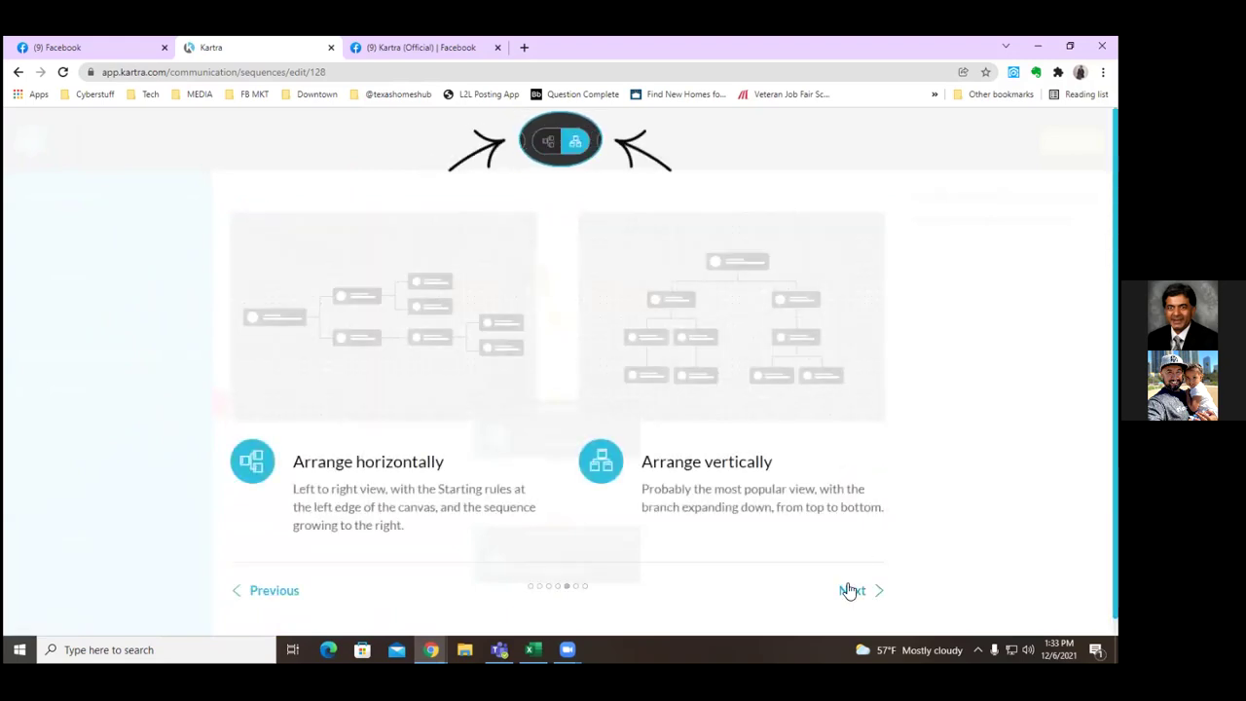
left_click(849, 590)
left_click(846, 480)
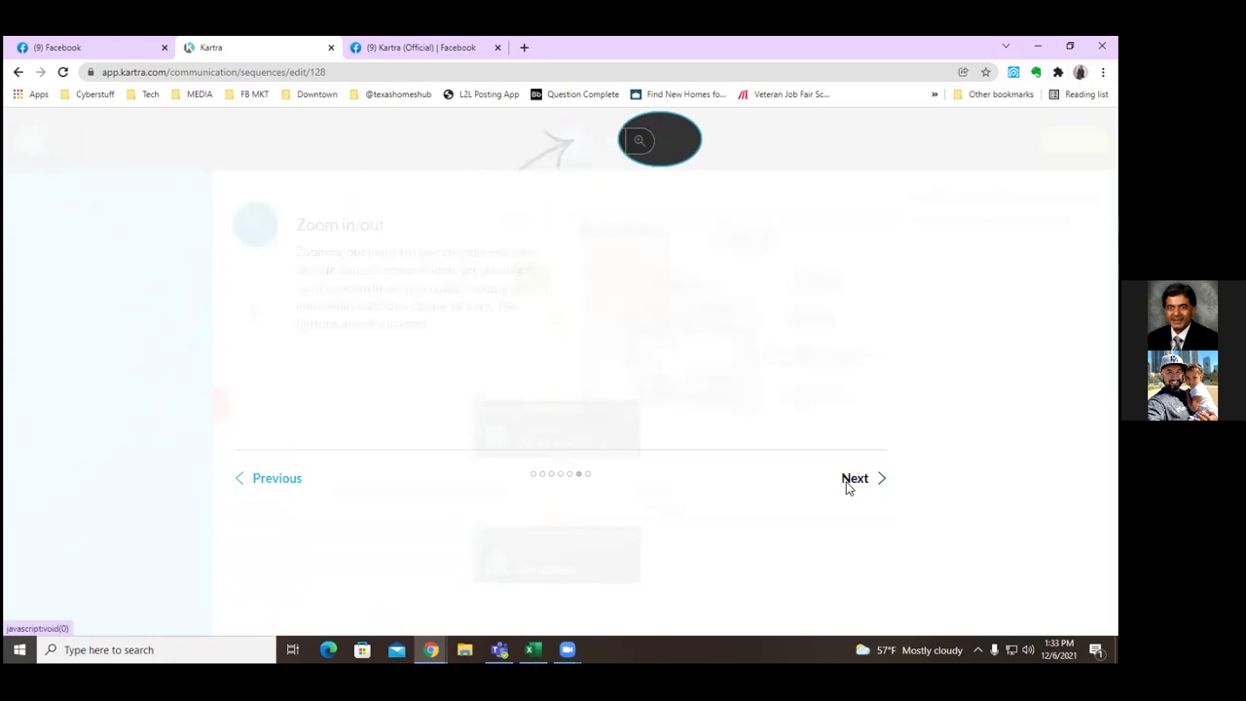
left_click(848, 481)
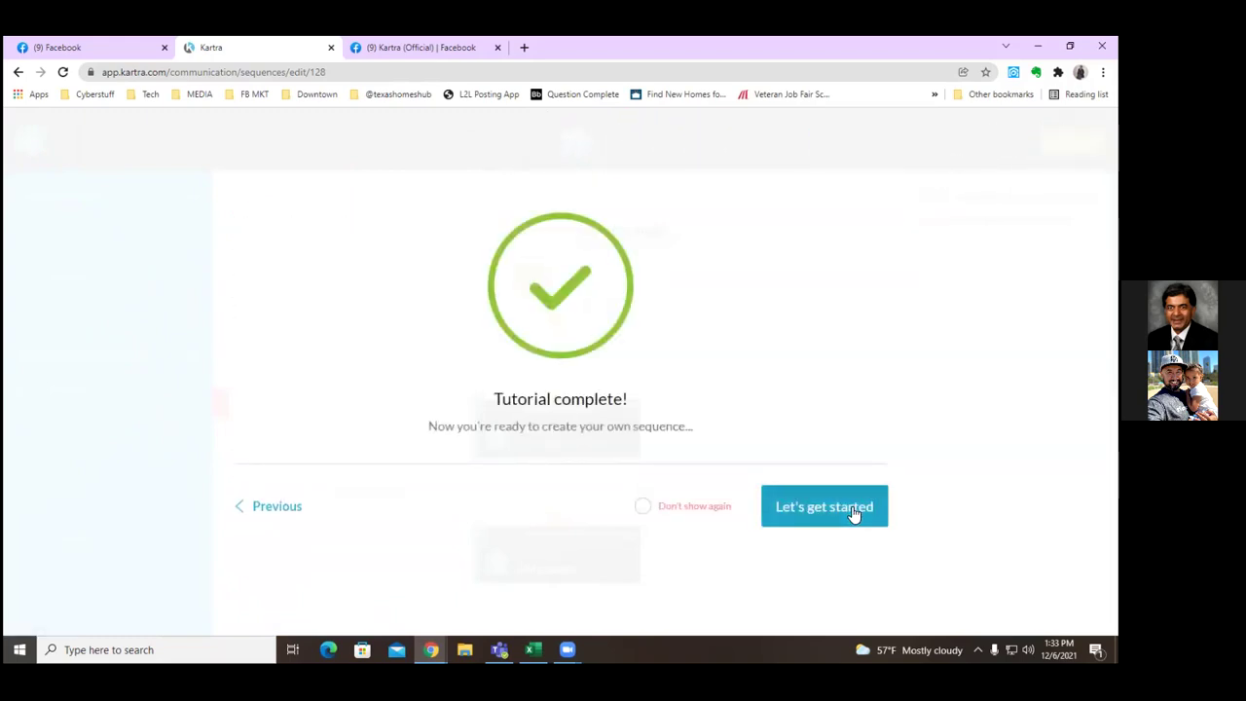
left_click(716, 512)
left_click(643, 508)
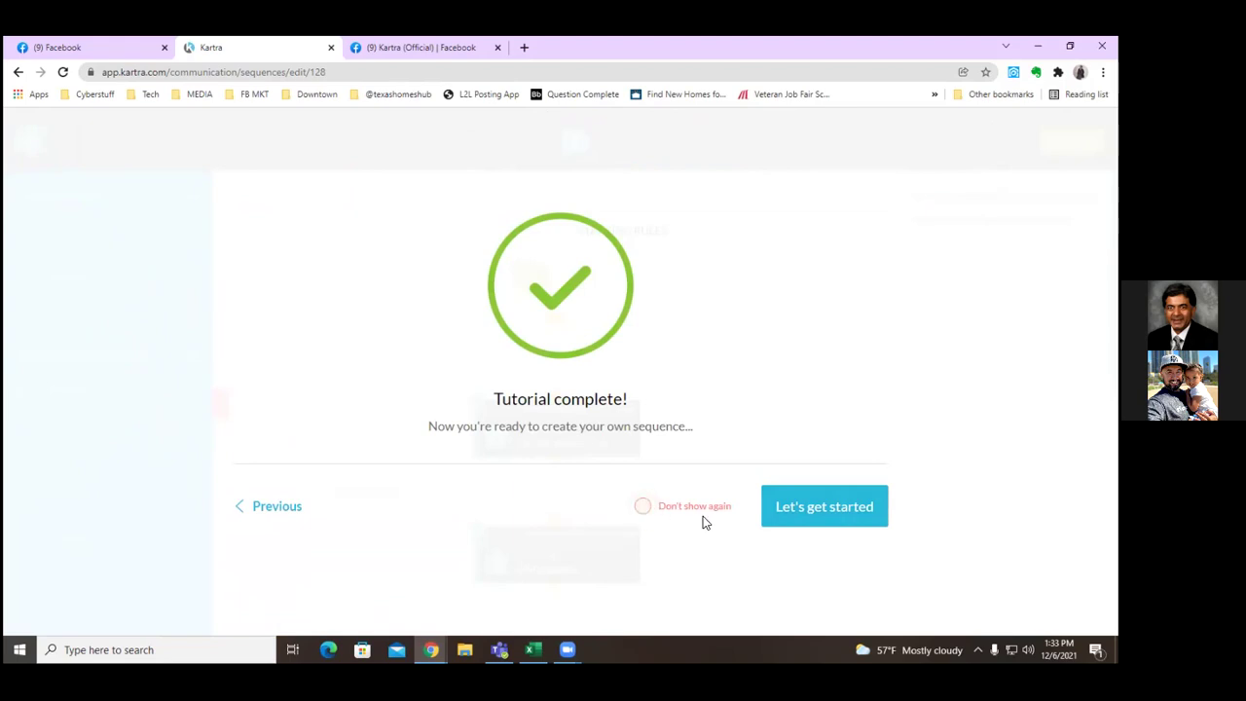
left_click(808, 518)
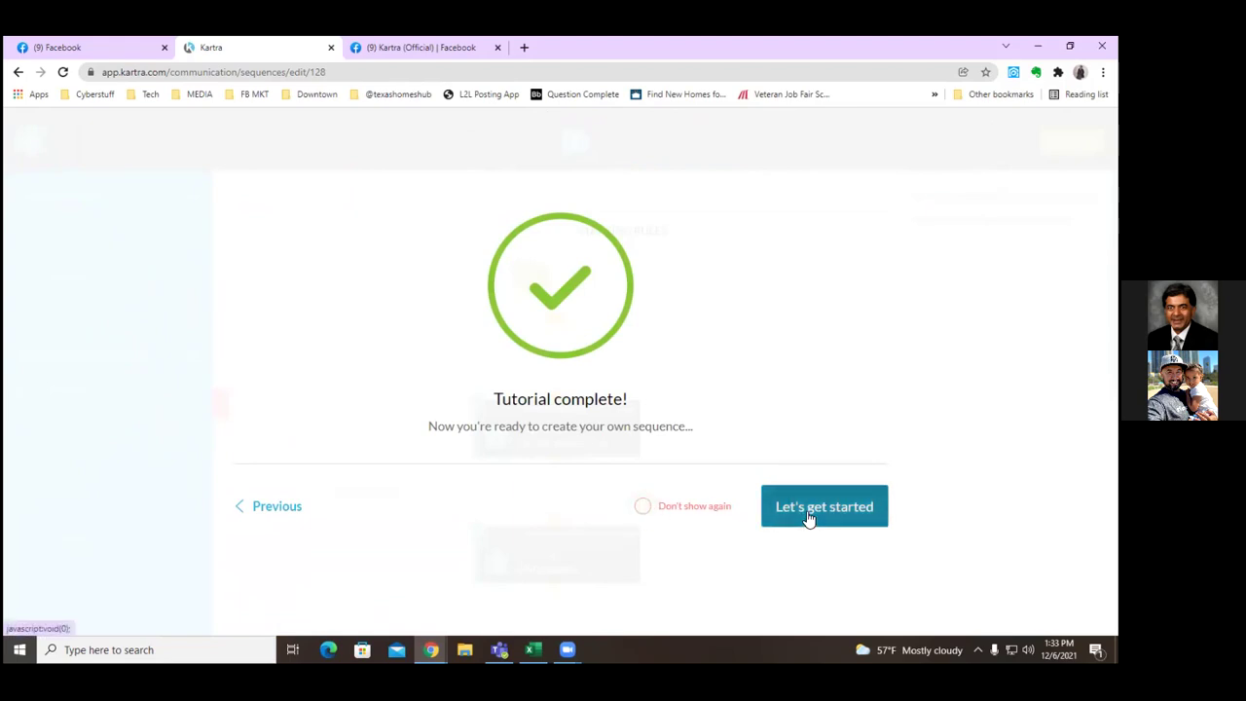
Examine the sequence's starting rules and the order, subjects and delays of its email steps
scroll(676, 473, "down", 2)
scroll(679, 473, "up", 2)
scroll(679, 473, "down", 5)
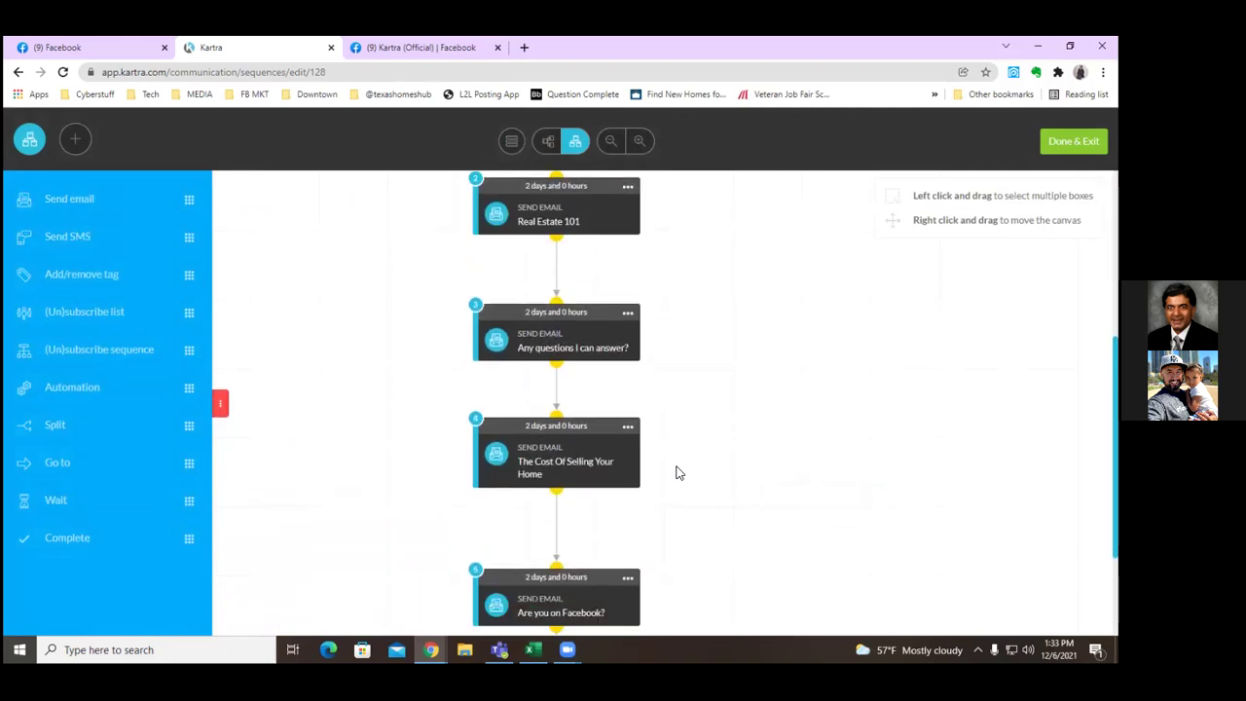
scroll(678, 473, "up", 5)
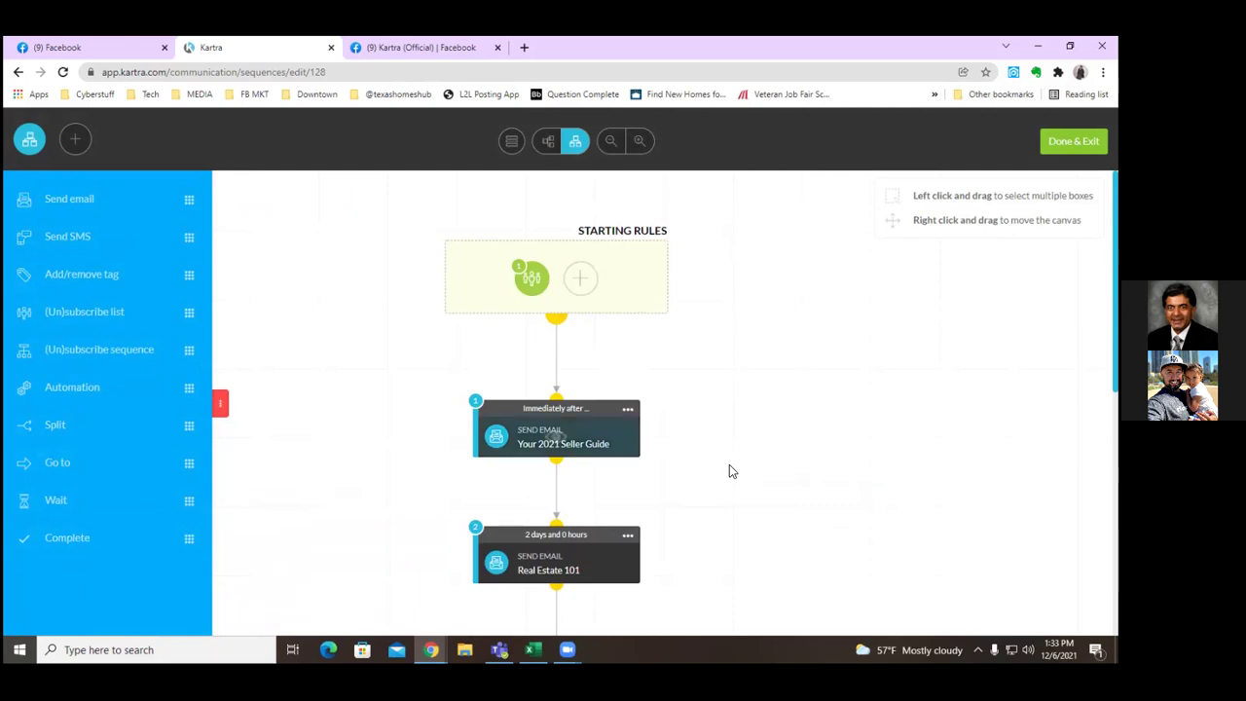
scroll(729, 471, "down", 2)
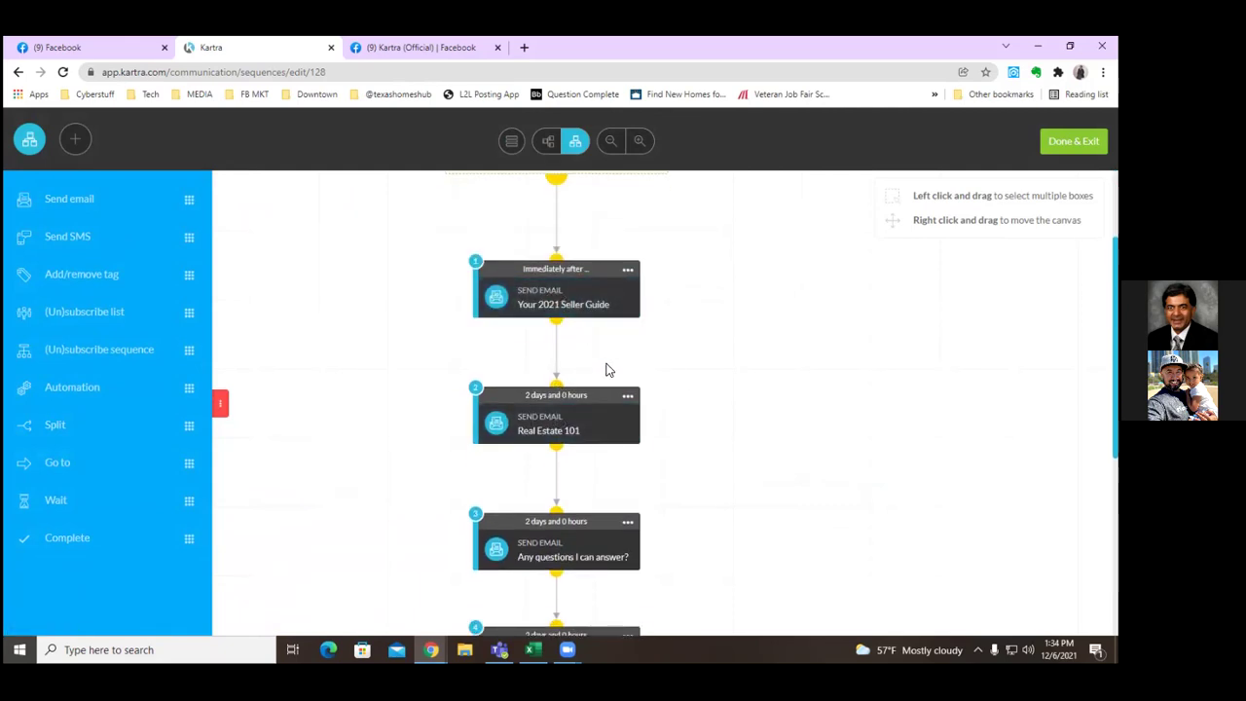
scroll(651, 370, "up", 2)
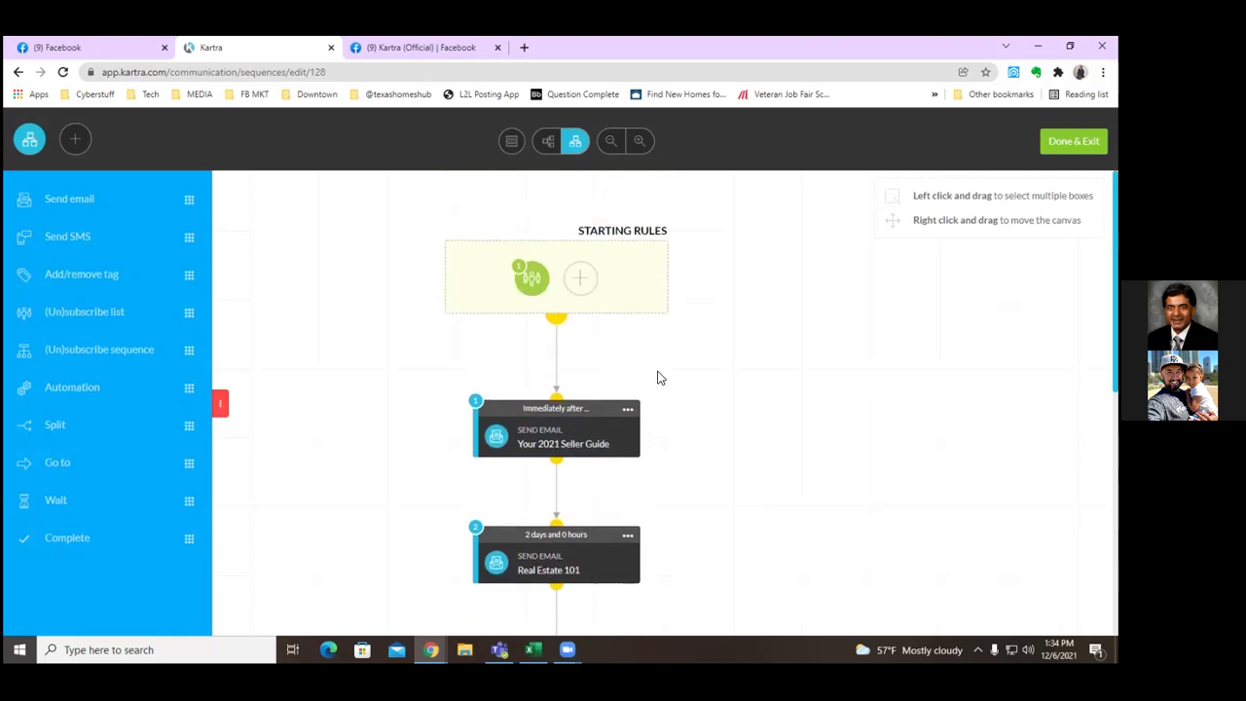
scroll(658, 377, "down", 7)
scroll(659, 379, "up", 7)
scroll(587, 390, "down", 2)
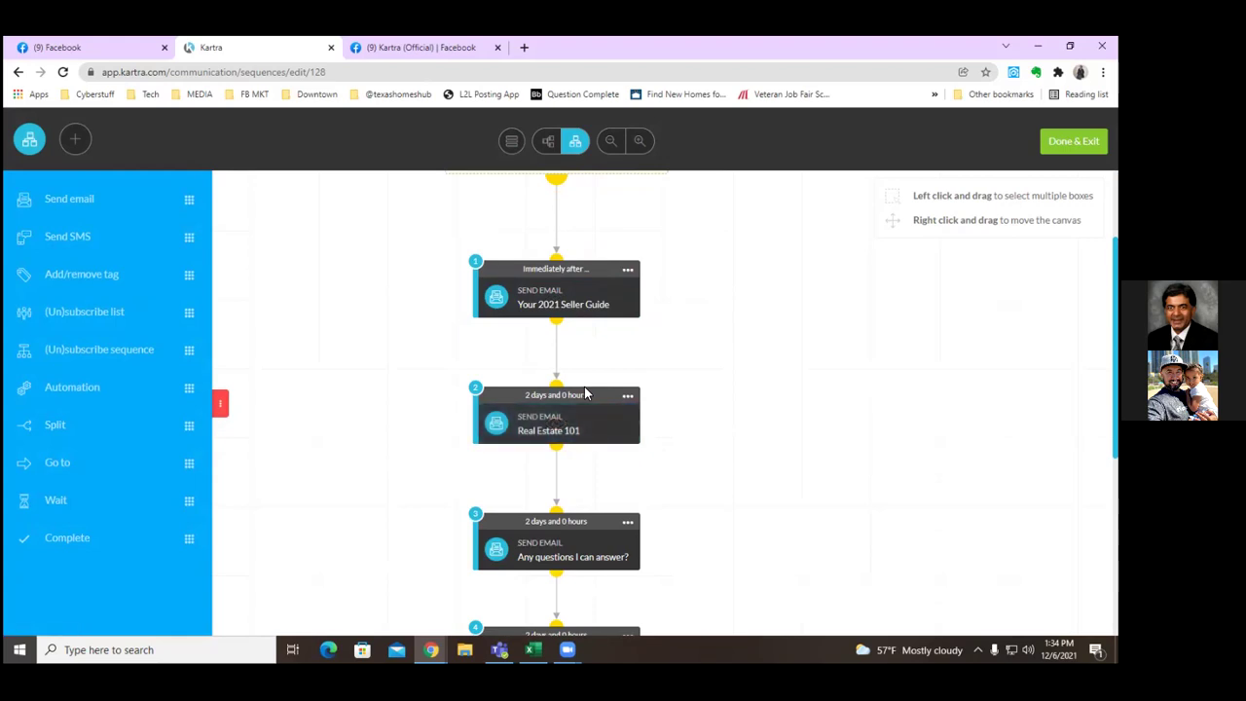
scroll(711, 546, "down", 5)
scroll(712, 546, "up", 7)
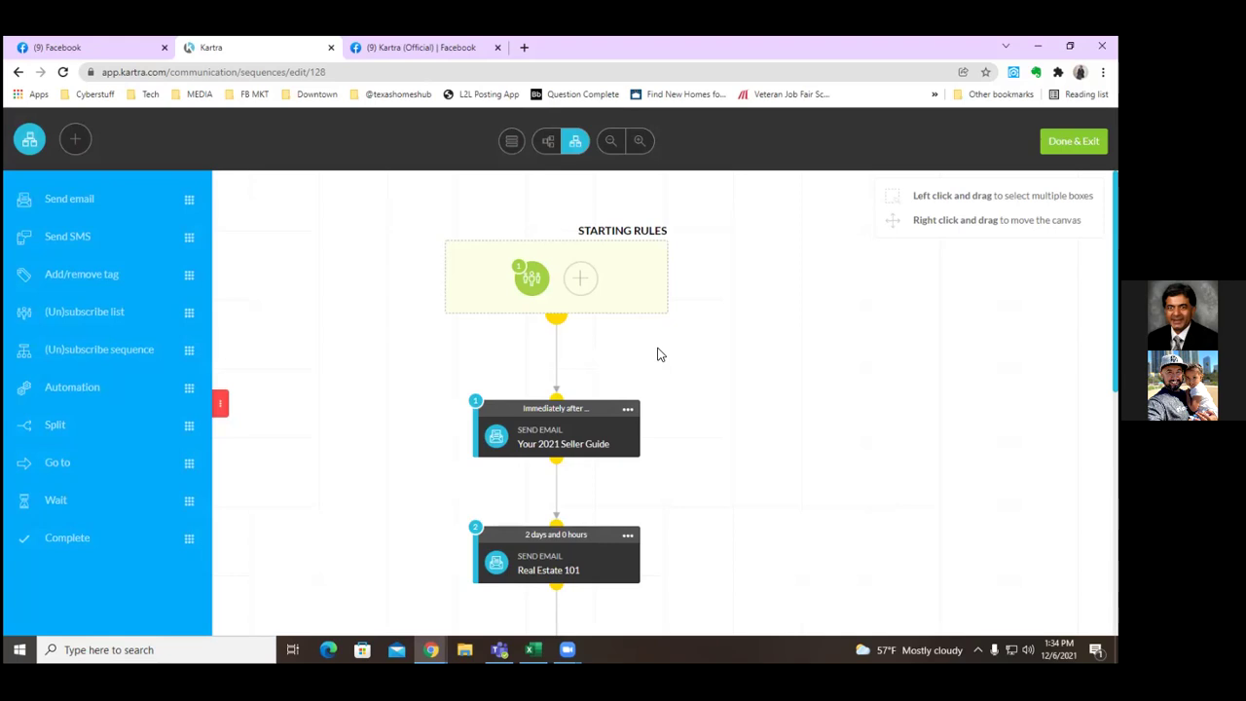
Open the Real Estate 101 email step, read its email preview through to the footer, and close the preview
scroll(604, 438, "down", 1)
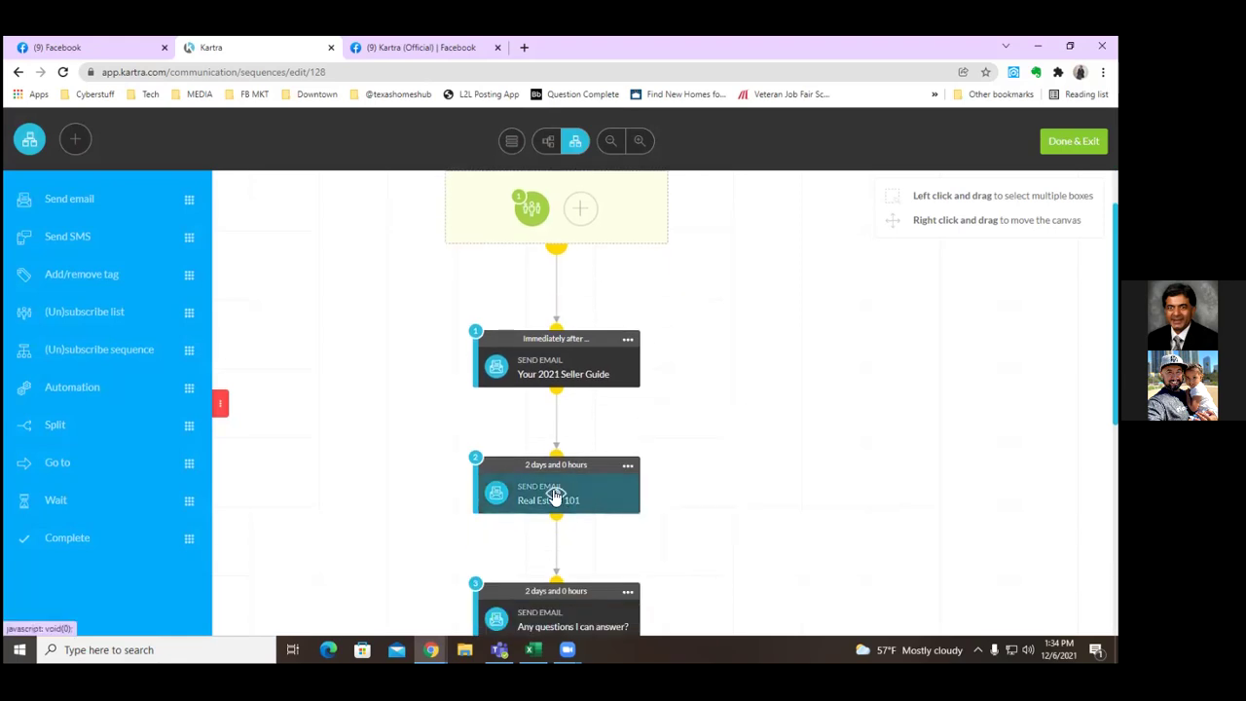
left_click(554, 495)
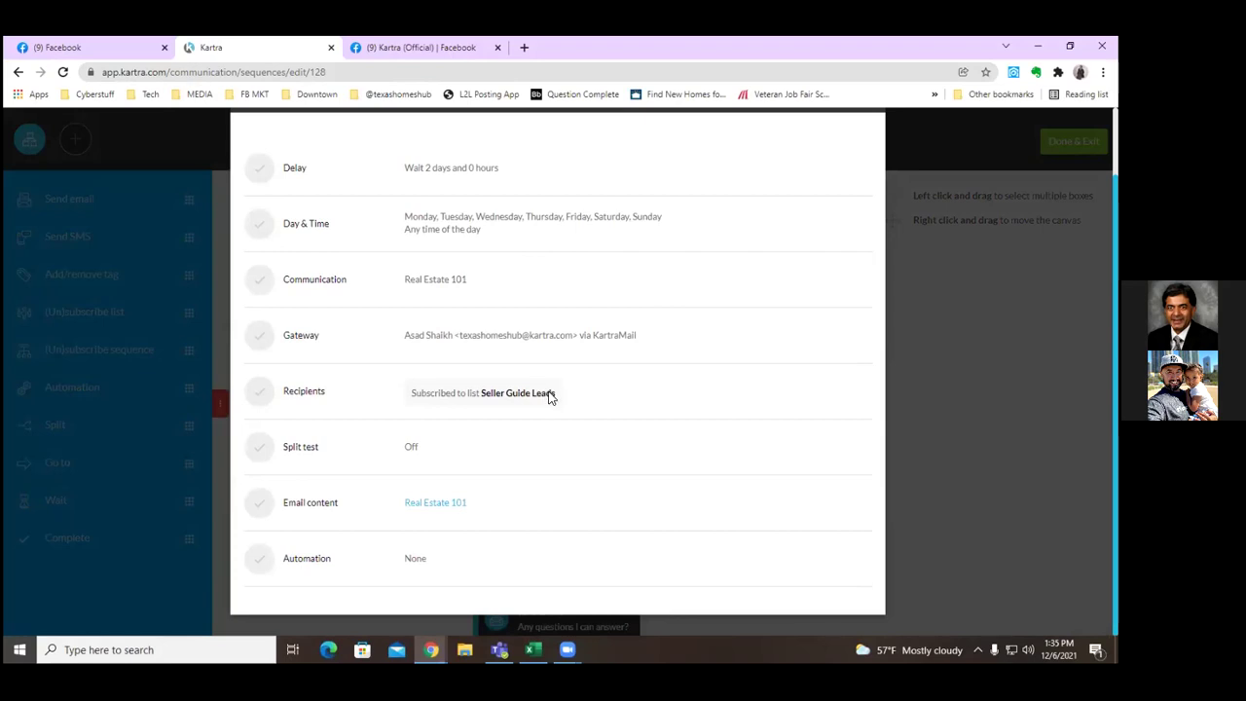
scroll(549, 397, "down", 2)
left_click(433, 504)
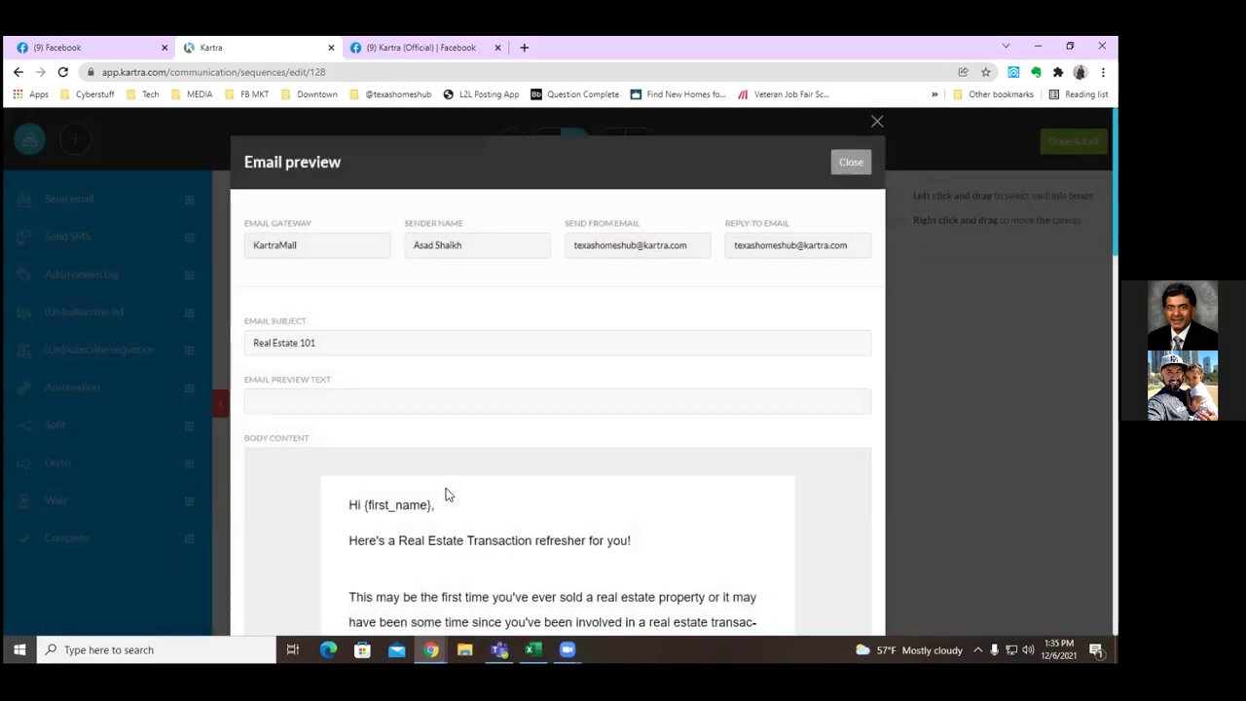
scroll(458, 490, "down", 3)
scroll(461, 489, "down", 2)
scroll(463, 485, "up", 4)
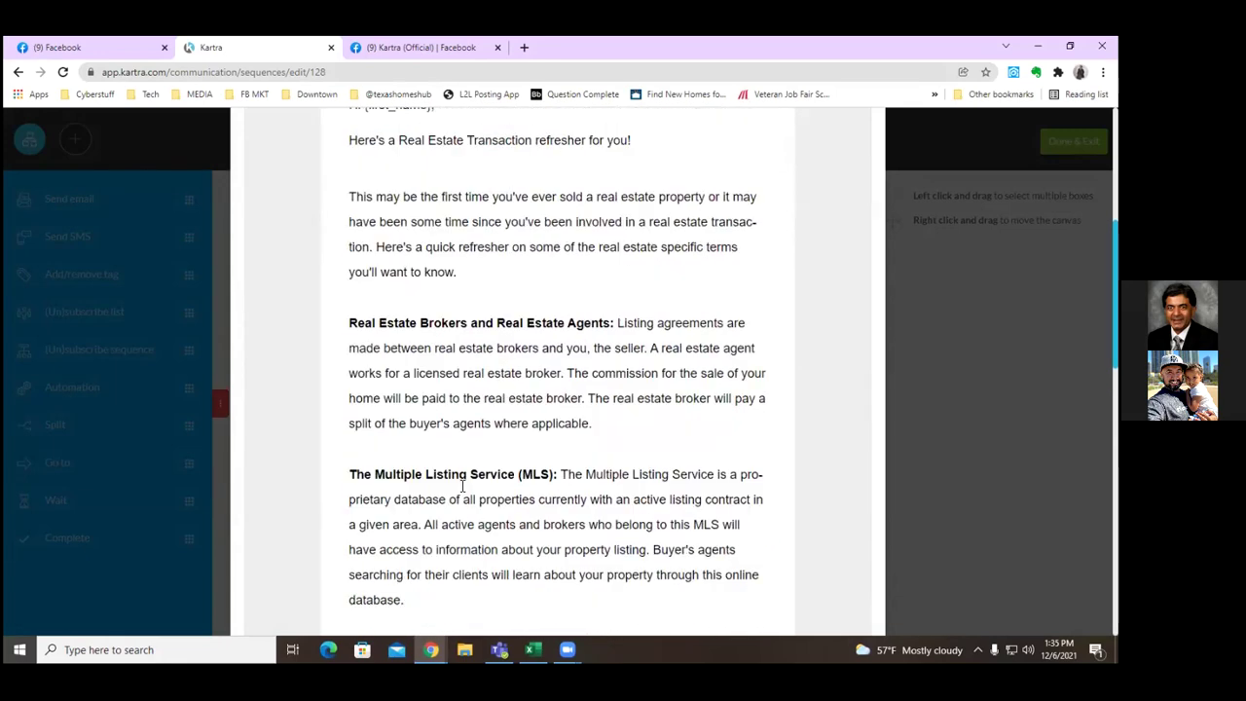
scroll(463, 486, "down", 10)
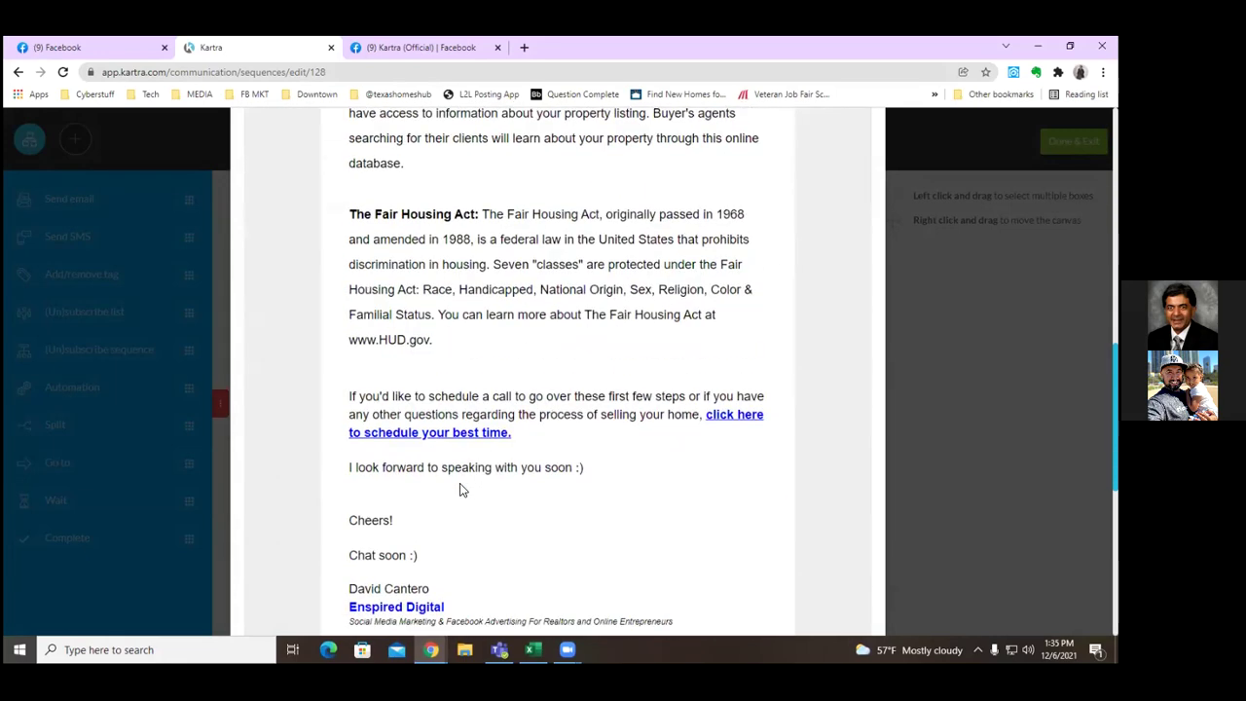
scroll(459, 483, "down", 3)
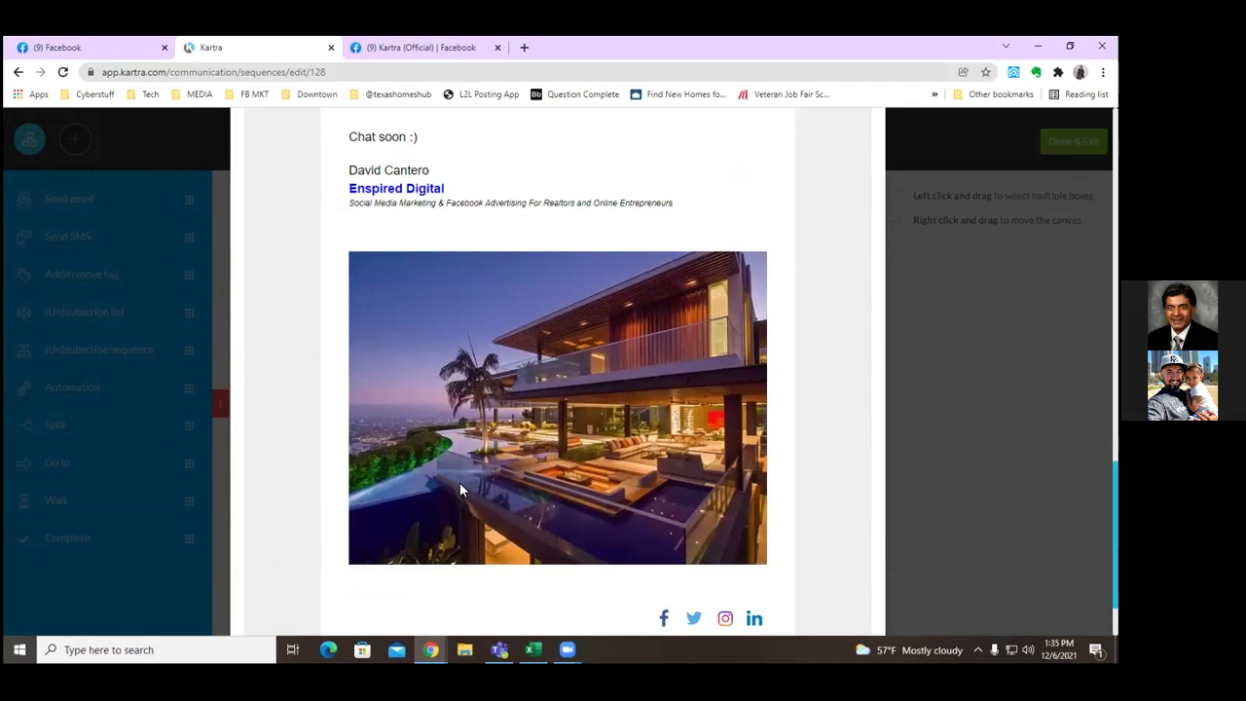
scroll(464, 480, "up", 4)
scroll(464, 480, "up", 8)
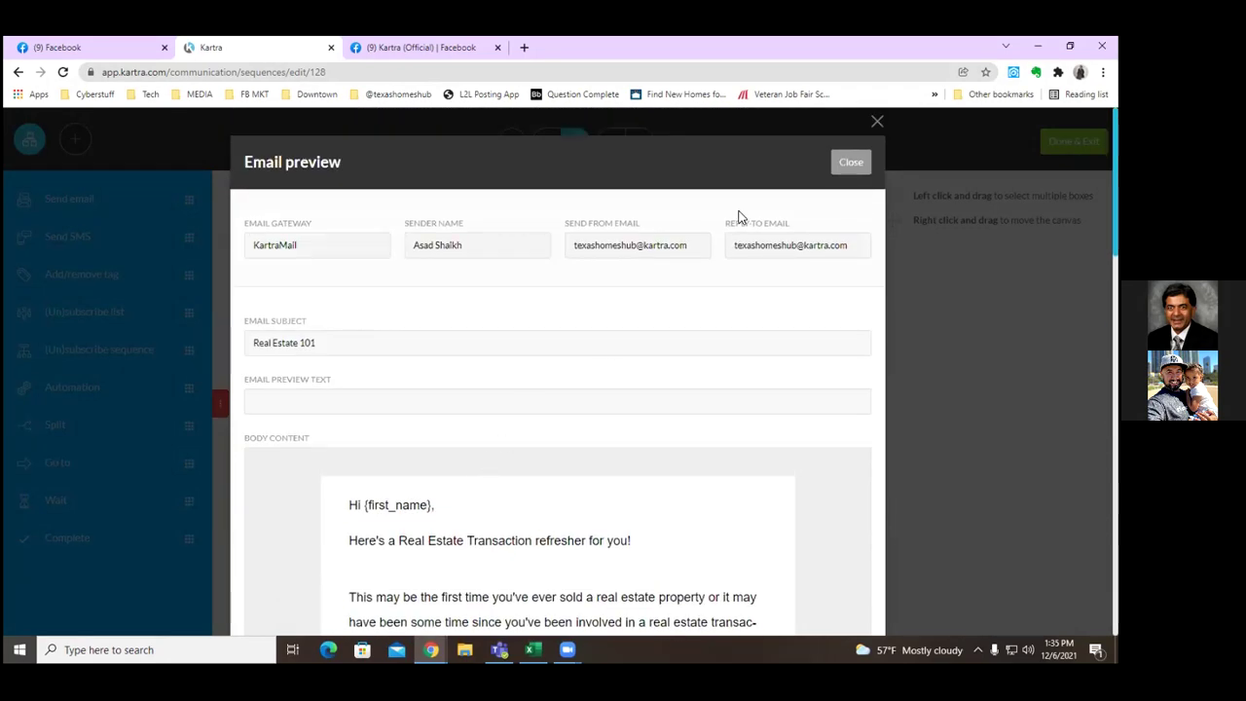
left_click(853, 163)
Check the Real Estate 101 step's delay, schedule, gateway and recipient settings, and close its details
left_click(532, 369)
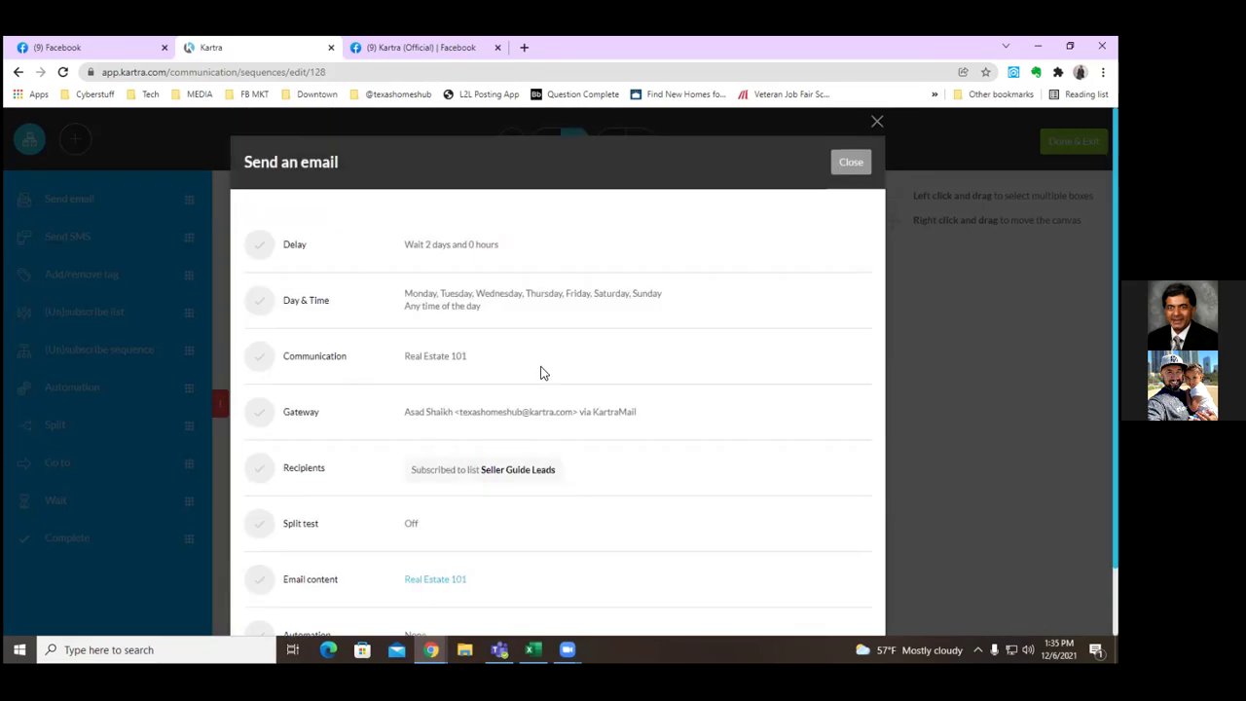
scroll(546, 375, "down", 1)
scroll(547, 371, "up", 1)
left_click(844, 159)
Edit the first email step, "Your 2021 Seller Guide", and open its email content in the editor
scroll(764, 282, "up", 1)
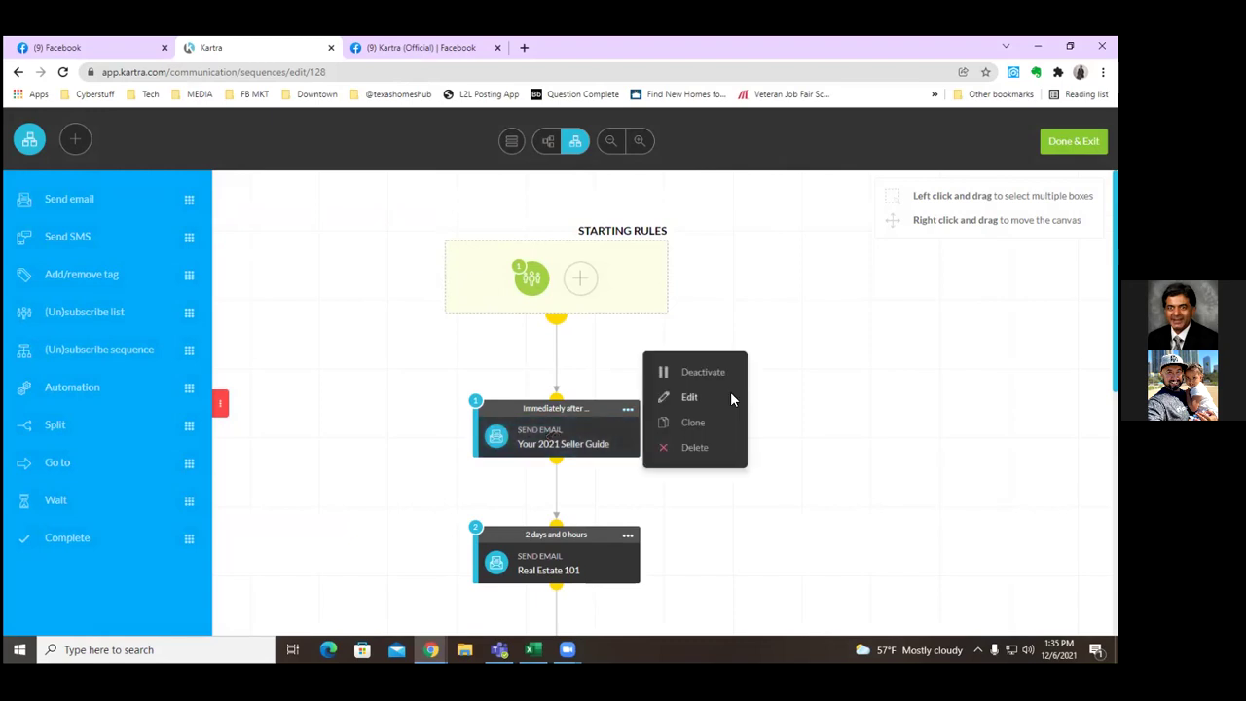
left_click(732, 397)
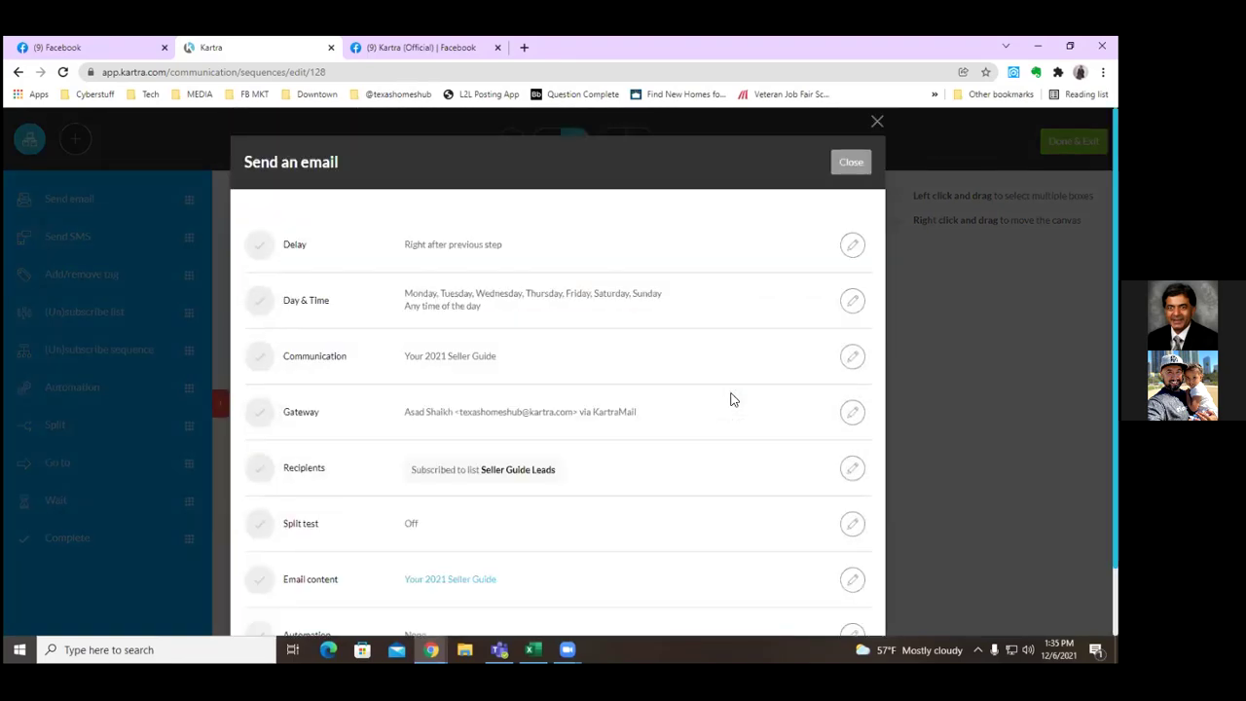
scroll(730, 398, "down", 1)
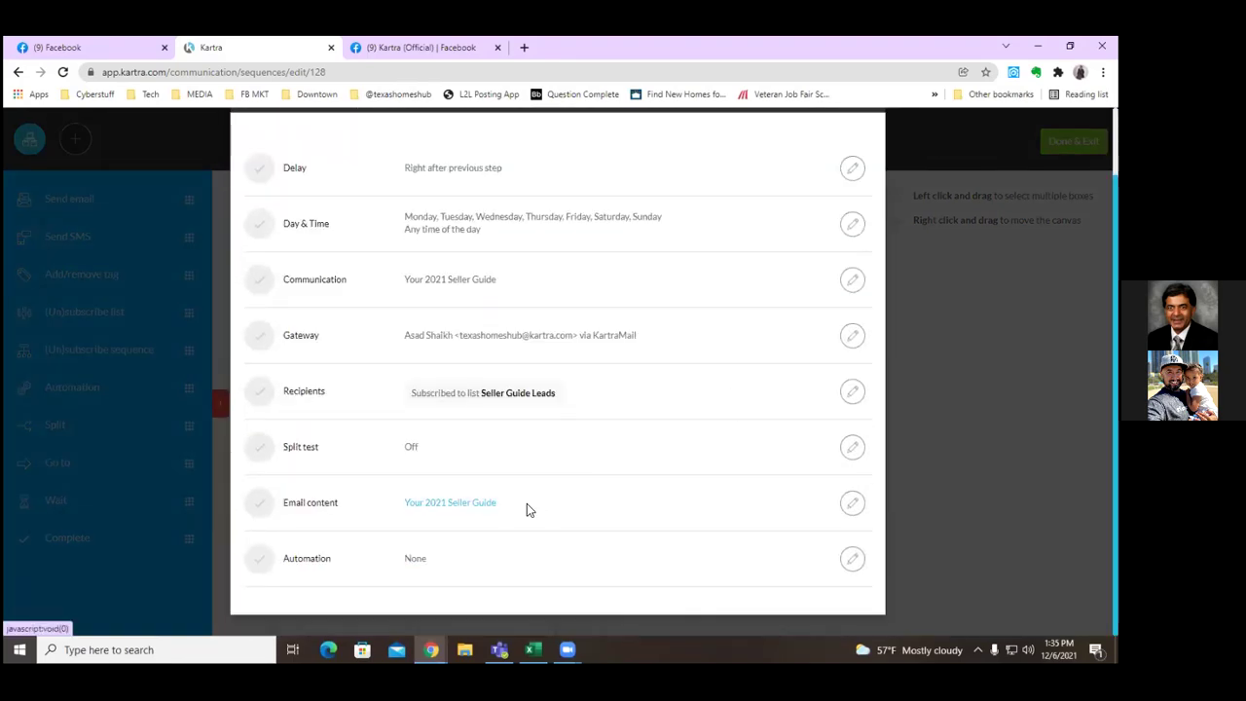
left_click(853, 504)
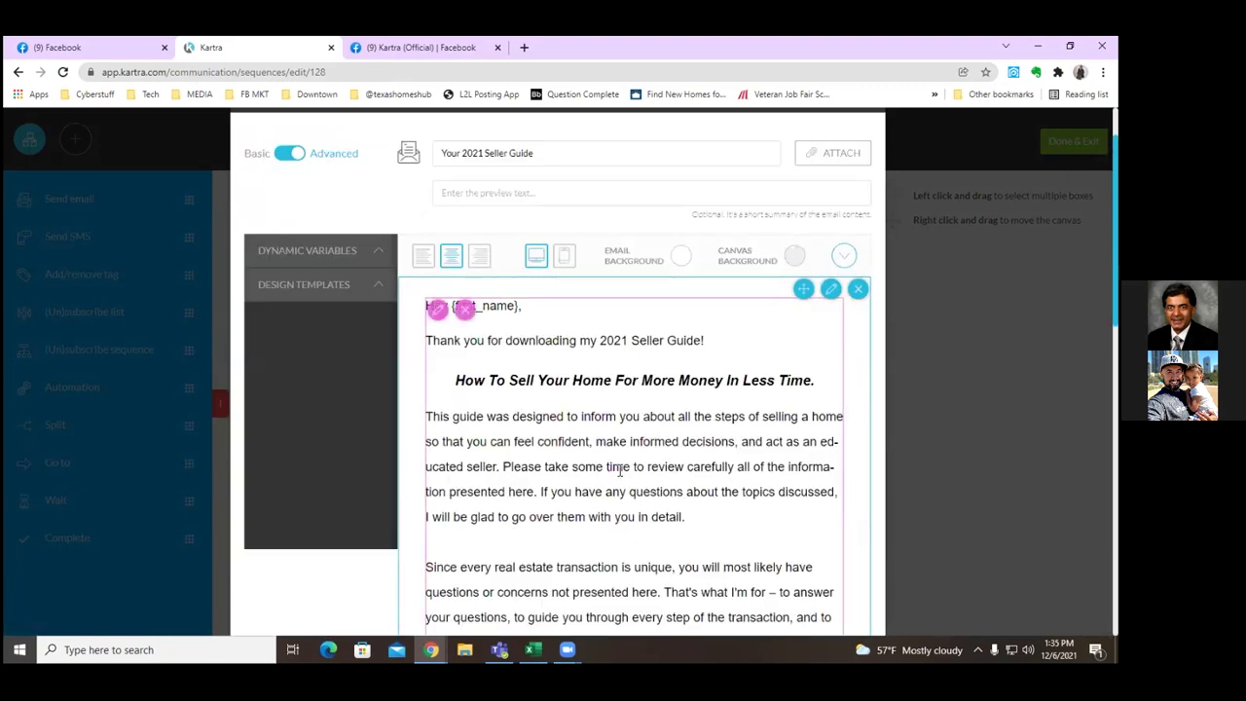
Review the "Your 2021 Seller Guide" email body from the greeting to the download button, signature, image and social links
scroll(619, 470, "down", 5)
scroll(619, 471, "up", 5)
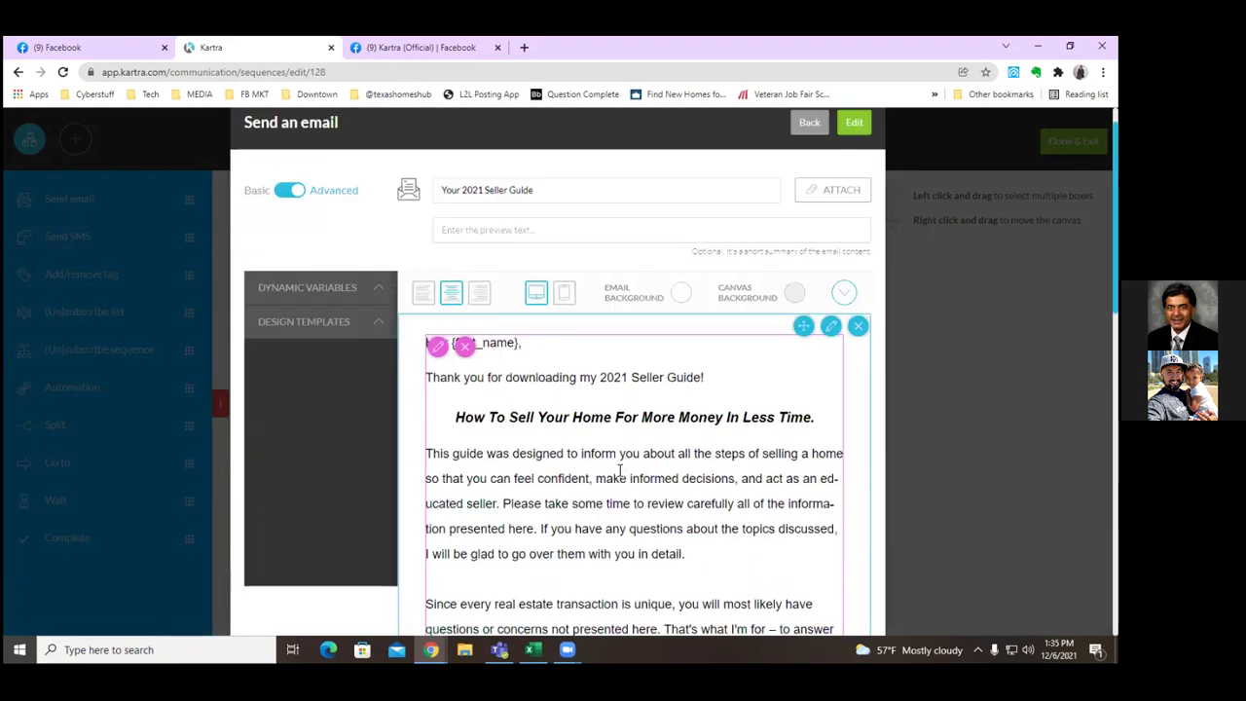
scroll(619, 470, "up", 1)
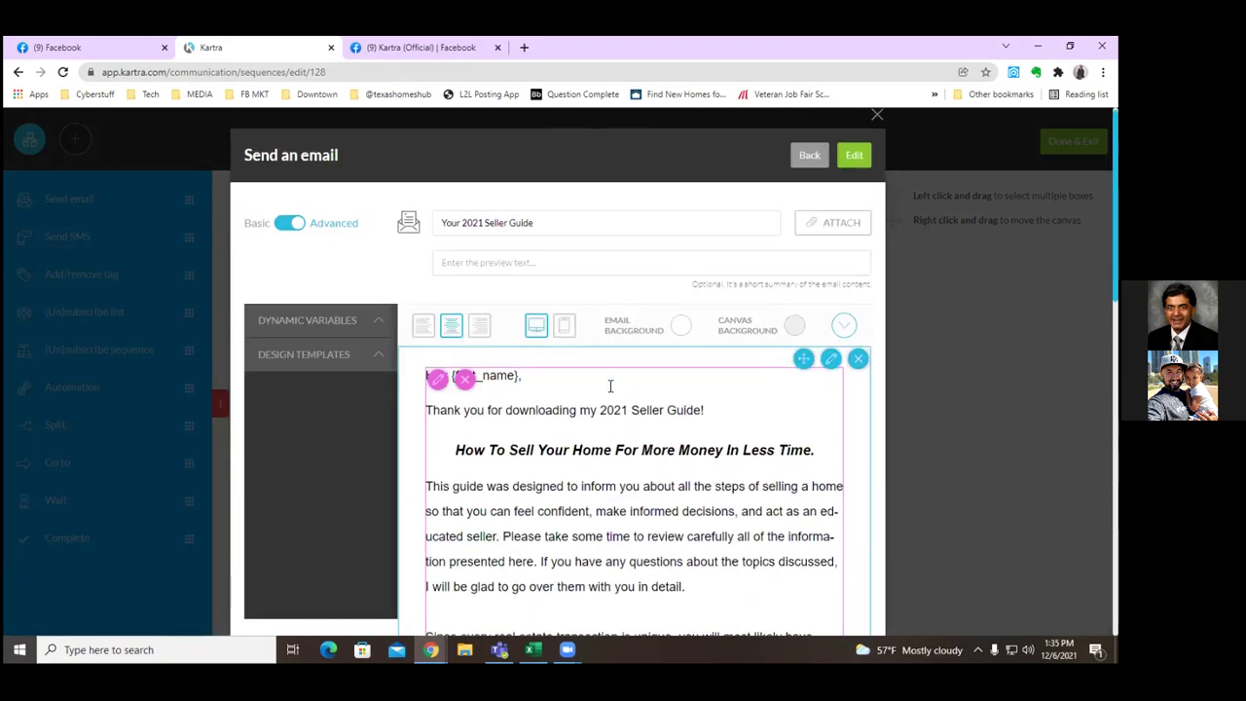
scroll(611, 390, "down", 4)
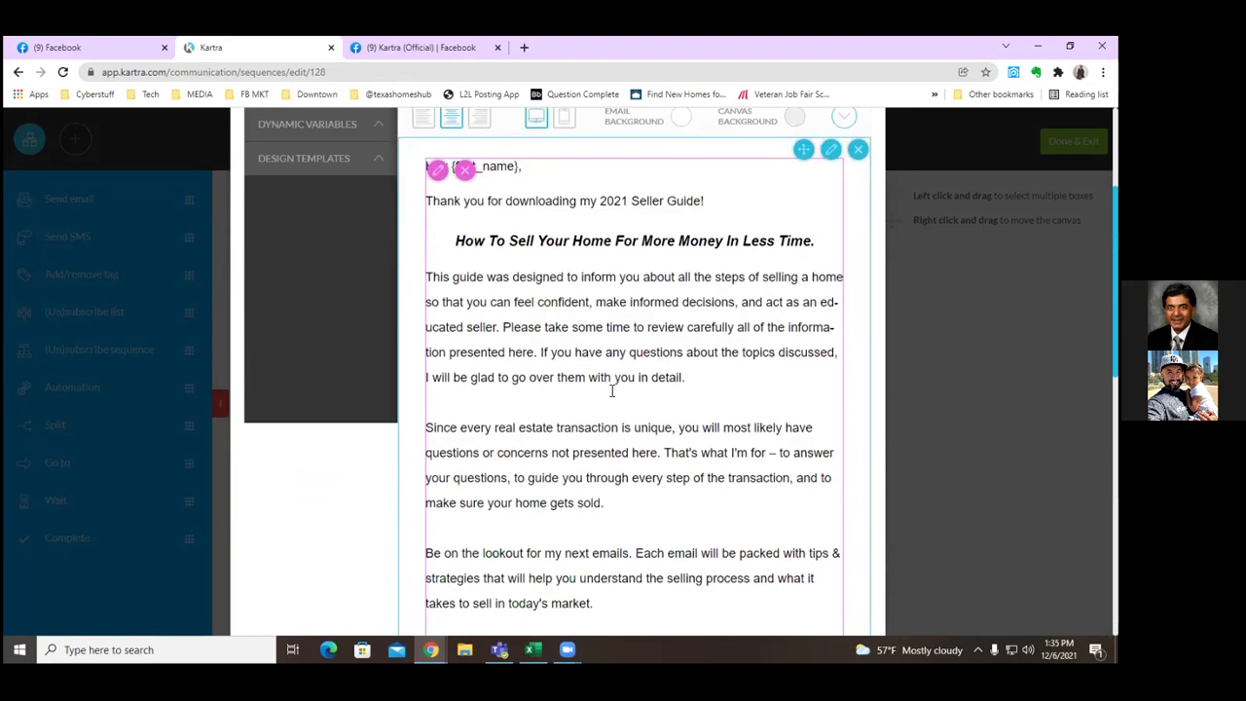
scroll(611, 390, "down", 1)
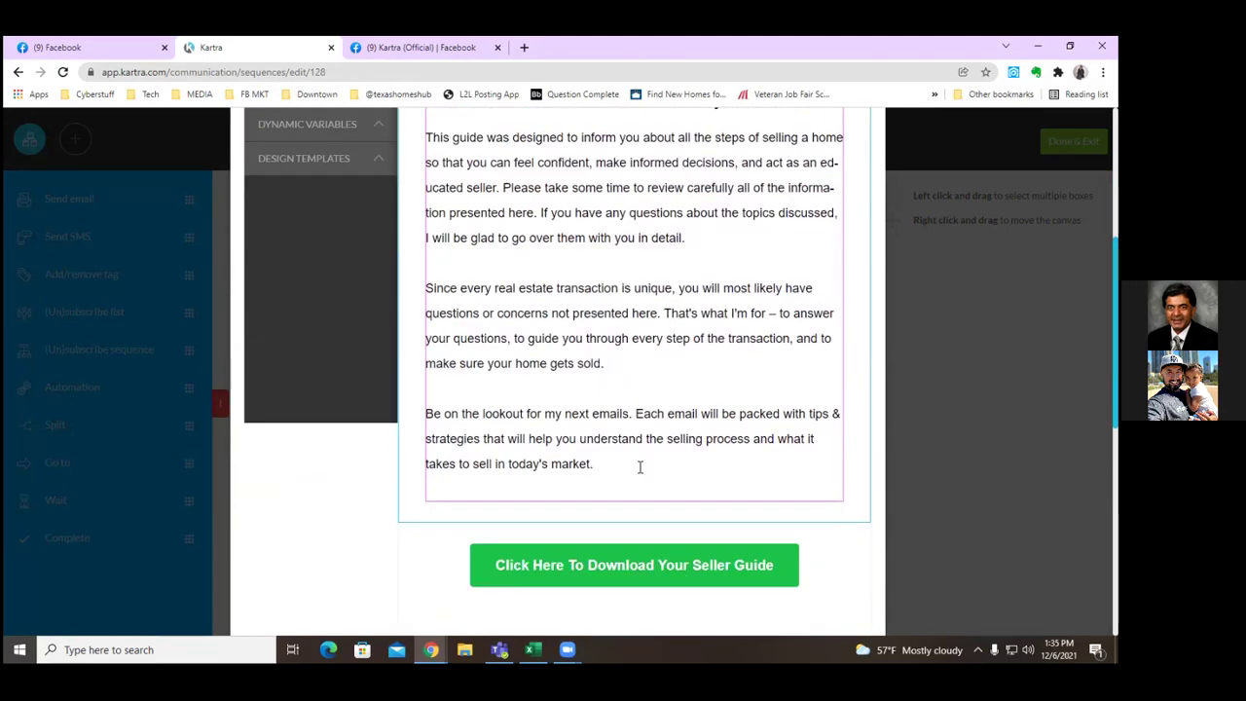
scroll(638, 467, "down", 3)
scroll(637, 474, "down", 5)
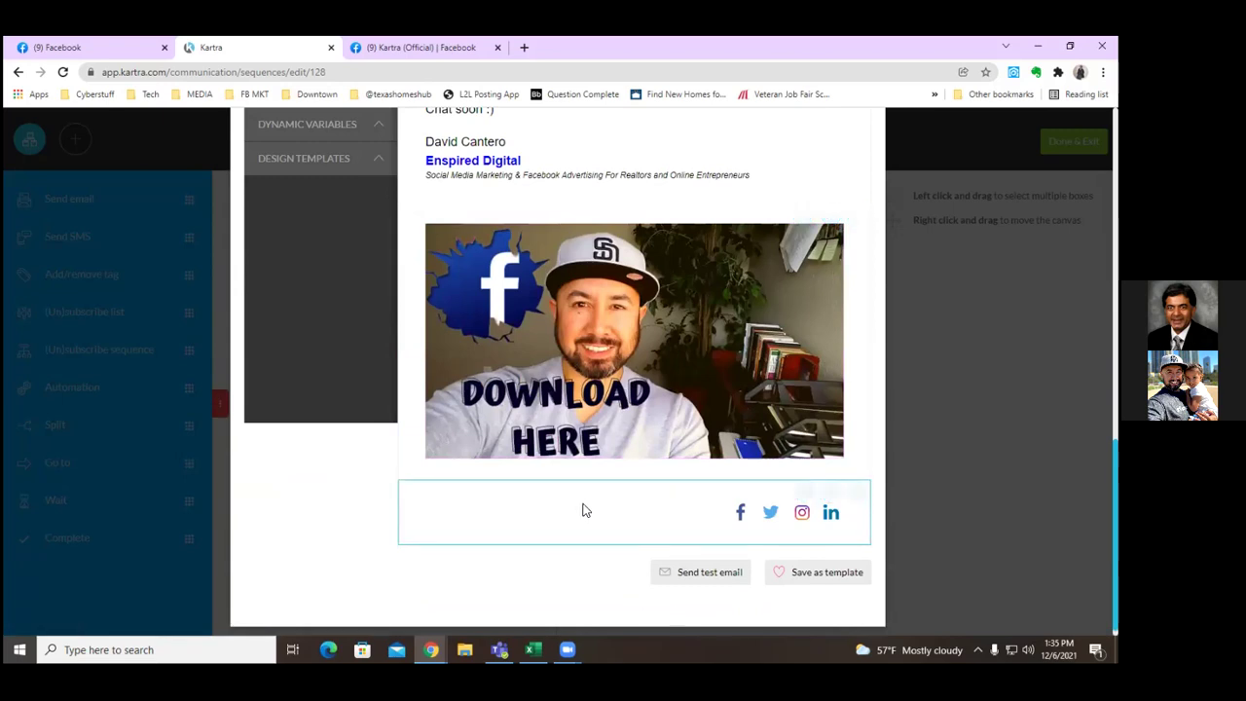
Reread the "Your 2021 Seller Guide" email from the social links back up to its subject line, and close the email editor
scroll(585, 503, "up", 2)
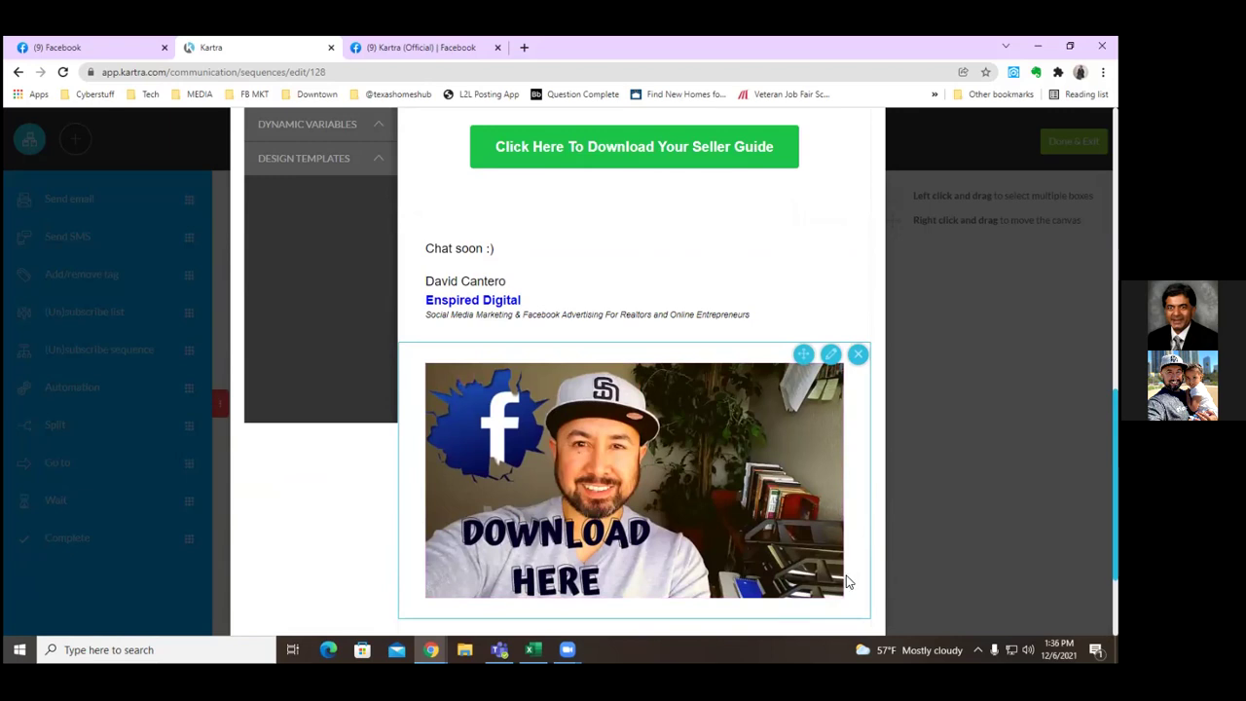
scroll(843, 581, "up", 4)
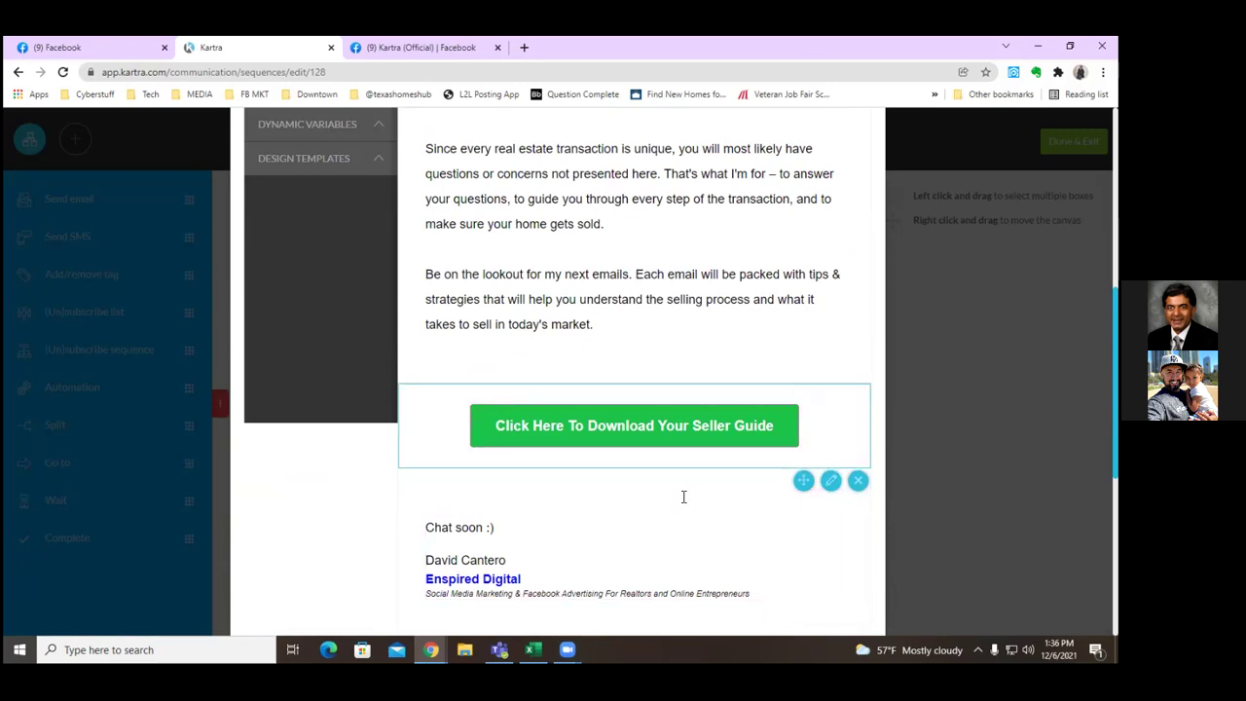
scroll(681, 495, "up", 4)
scroll(643, 229, "up", 1)
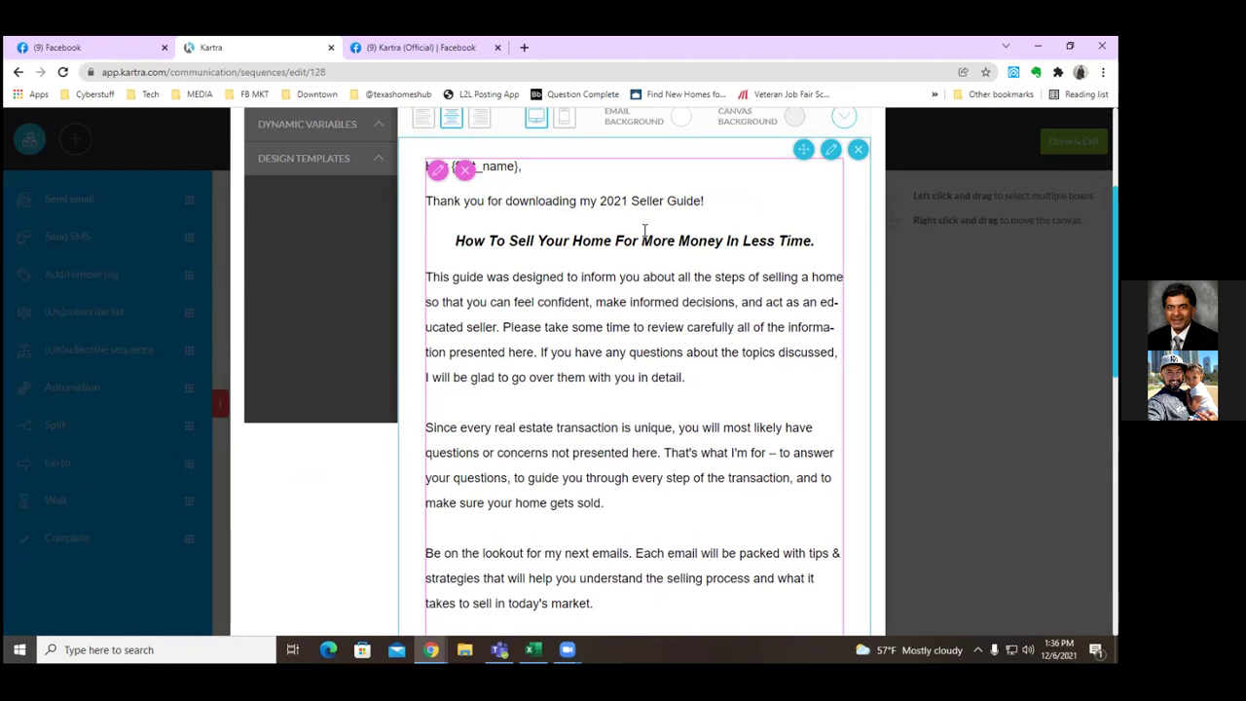
left_click(925, 204)
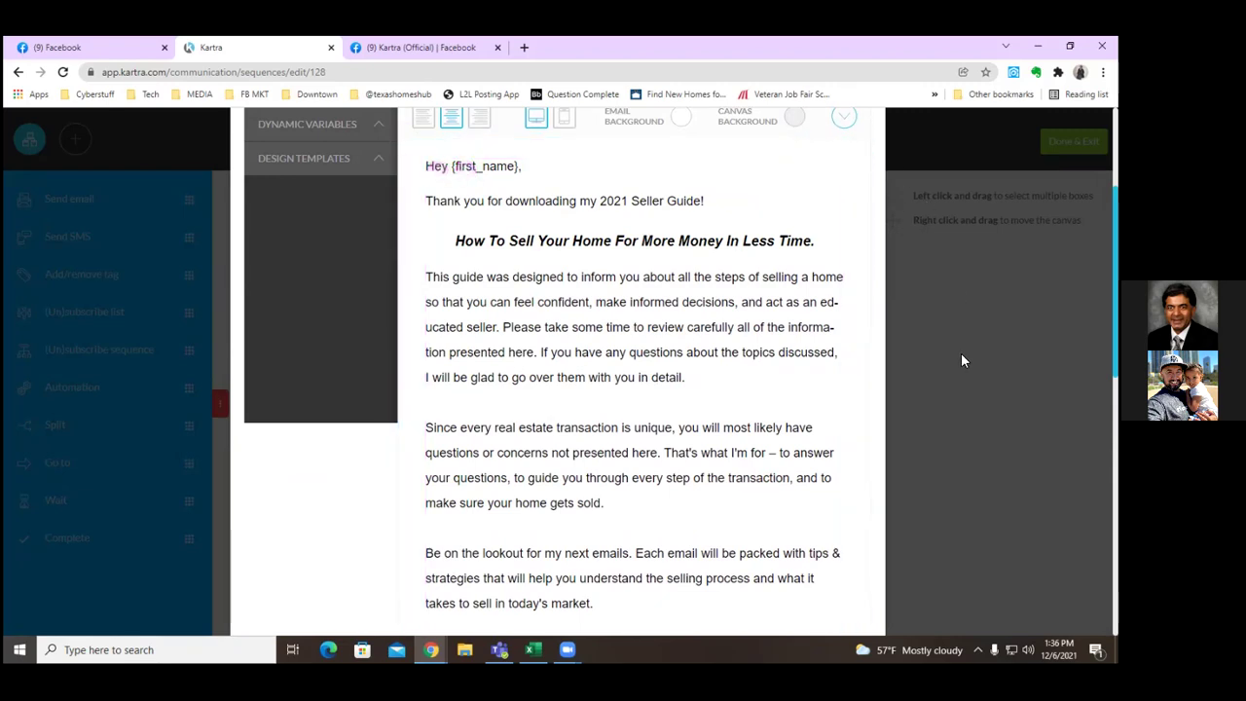
scroll(961, 356, "up", 2)
scroll(870, 392, "down", 4)
scroll(740, 375, "down", 2)
scroll(853, 159, "up", 7)
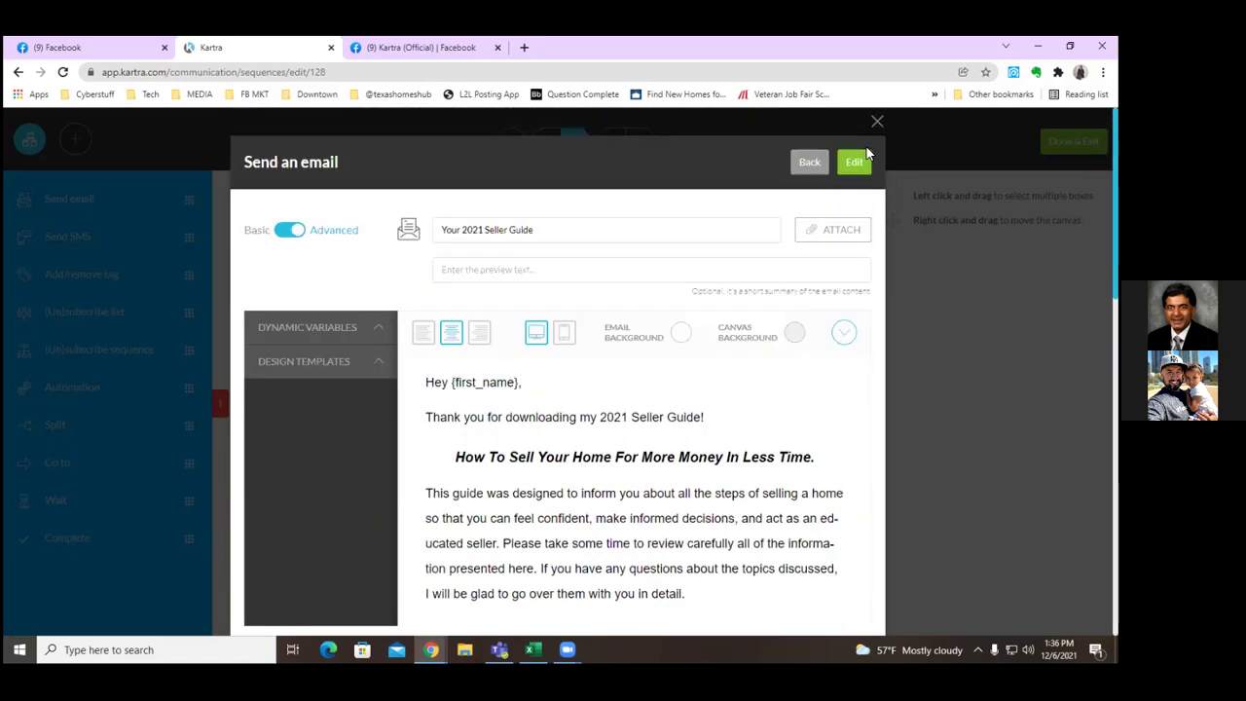
left_click(877, 123)
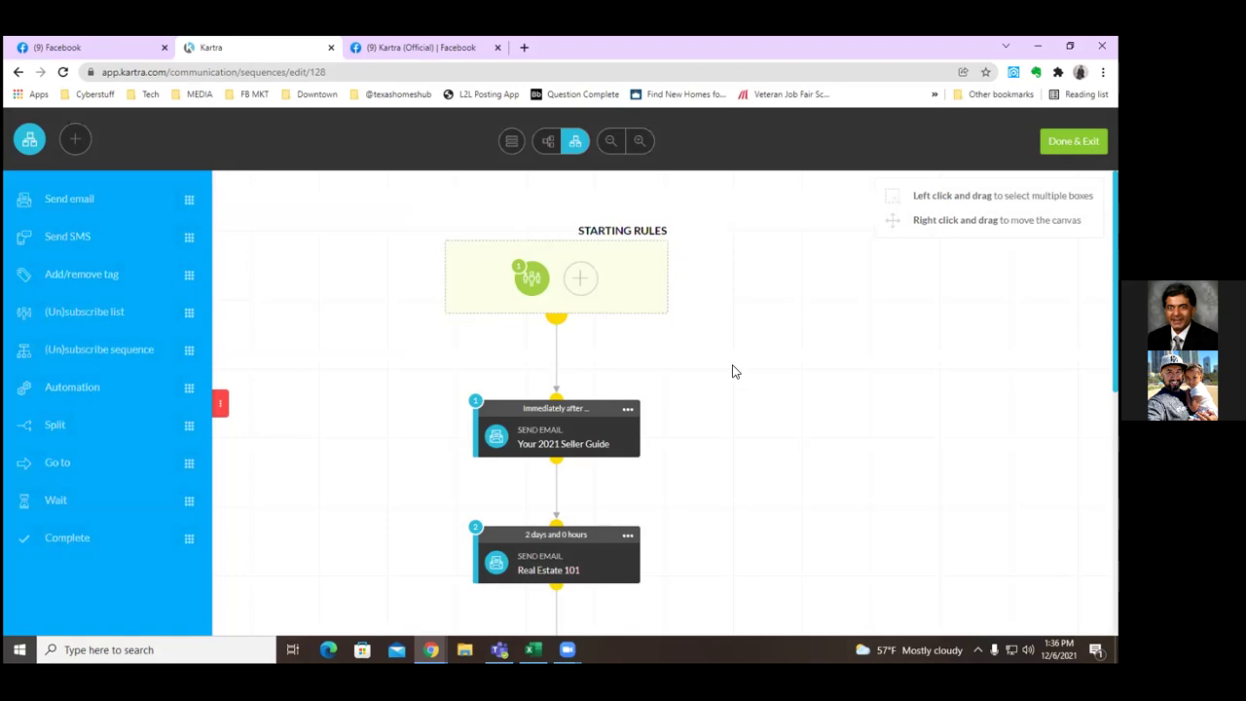
Open the third email step, "Any questions I can answer?", and open its email content preview
scroll(736, 496, "down", 3)
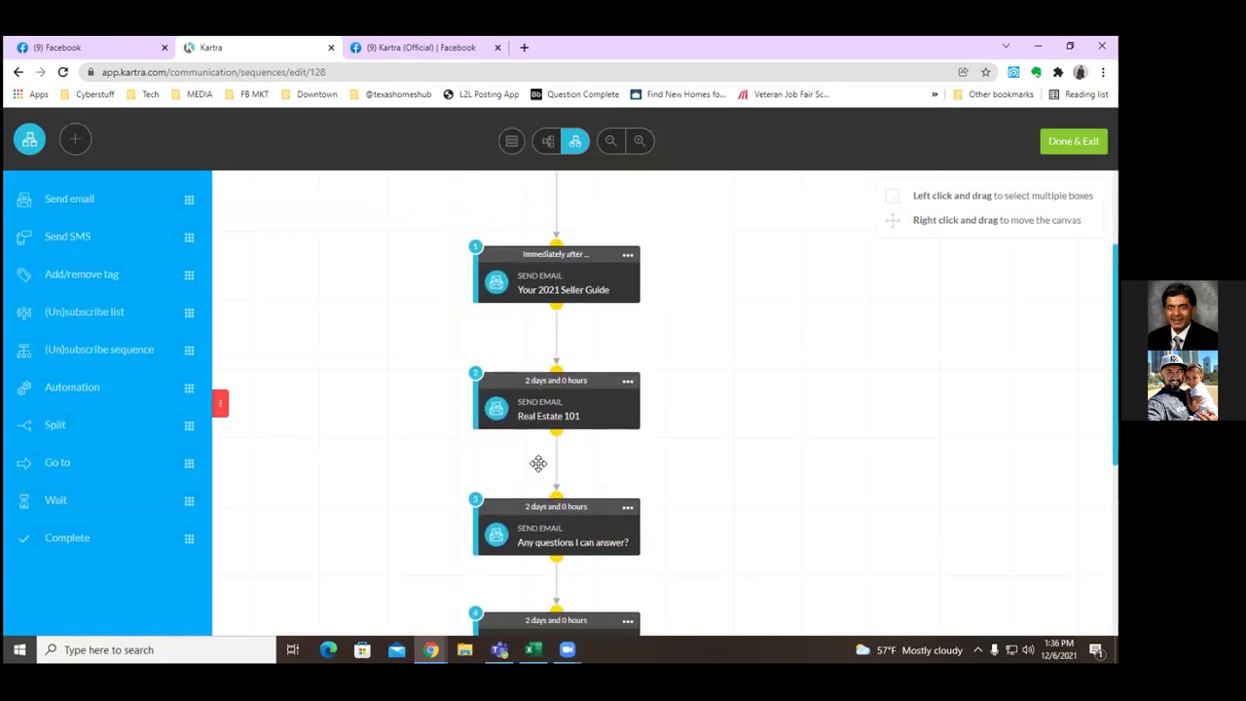
scroll(538, 464, "down", 2)
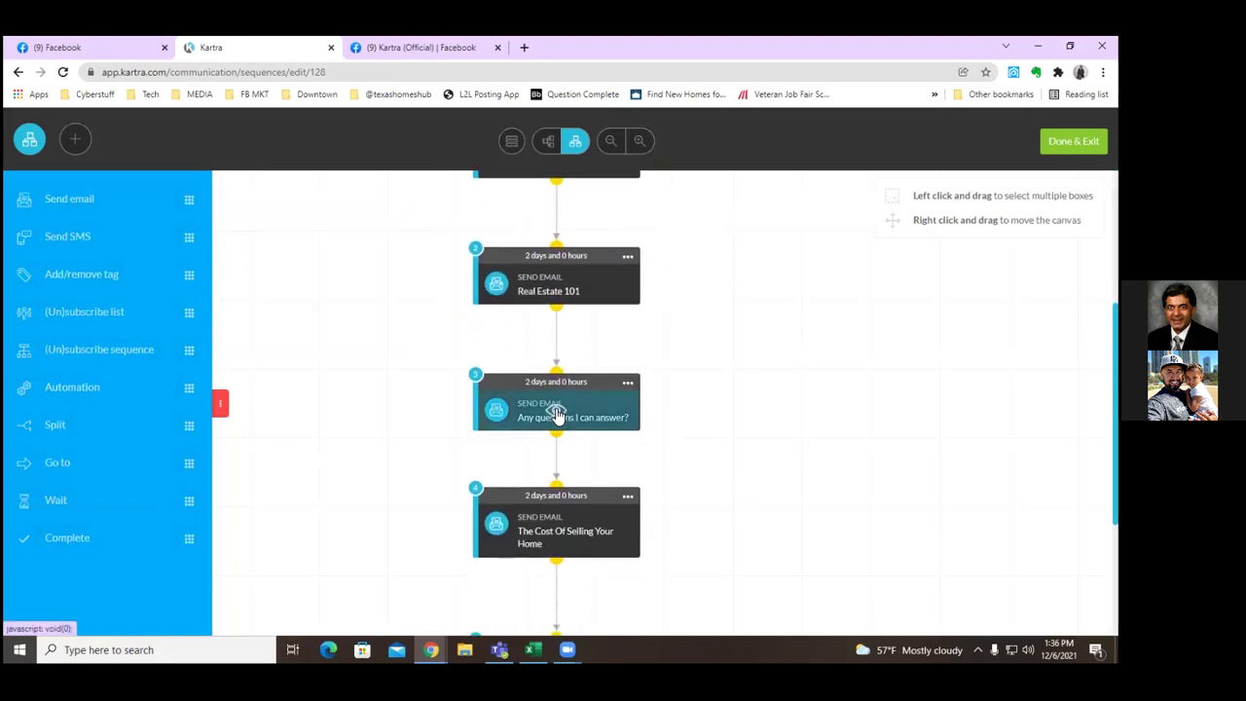
left_click(623, 389)
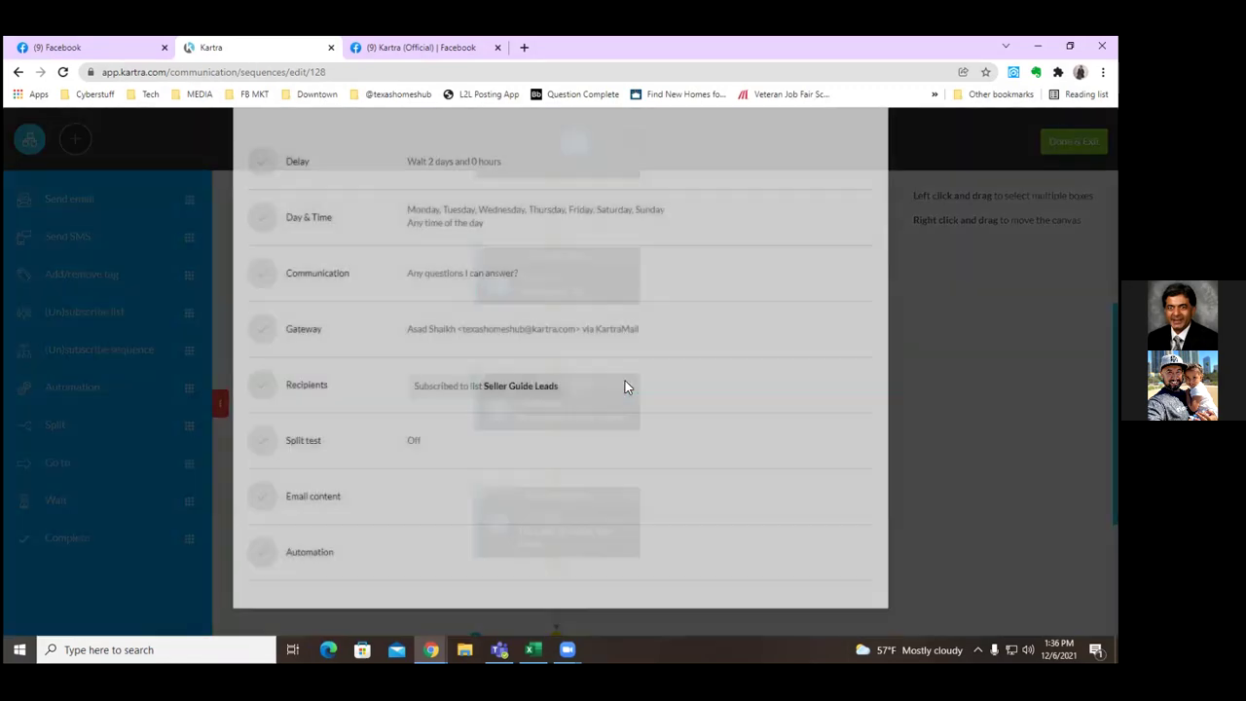
scroll(595, 399, "down", 1)
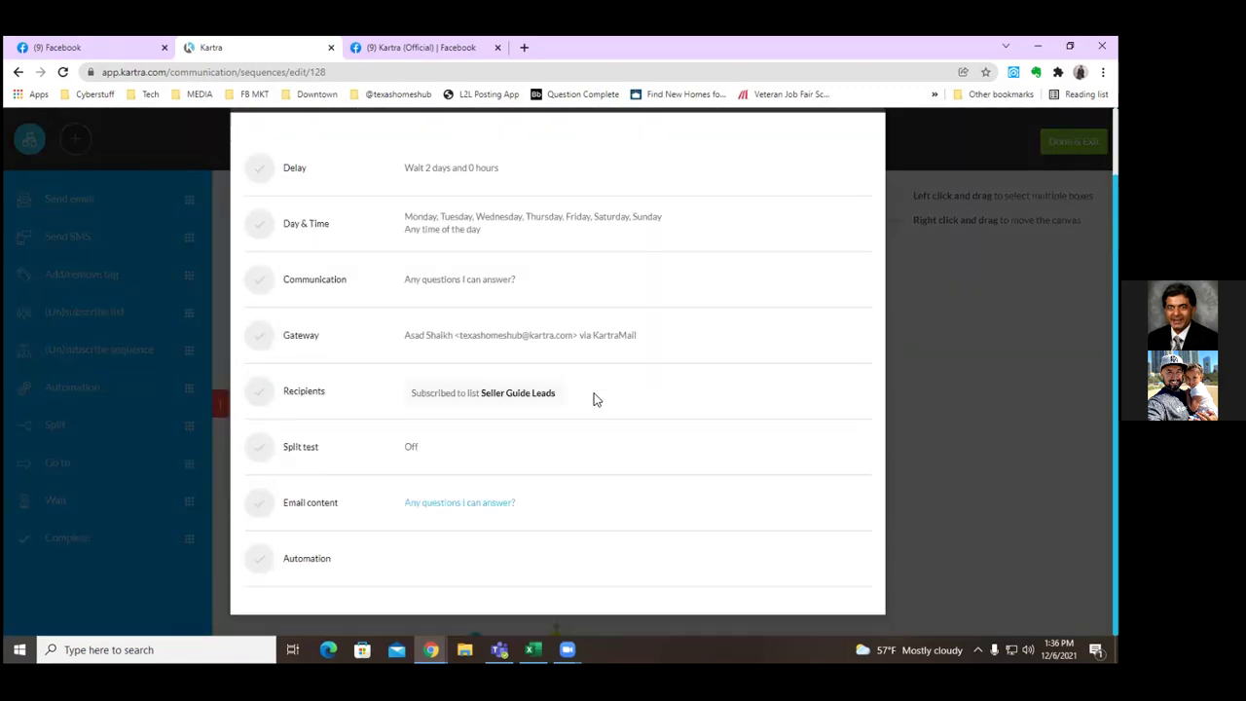
left_click(481, 500)
Read the "Any questions I can answer?" email body, including the scheduling link, signature, image and social links
scroll(548, 434, "down", 4)
scroll(549, 460, "up", 1)
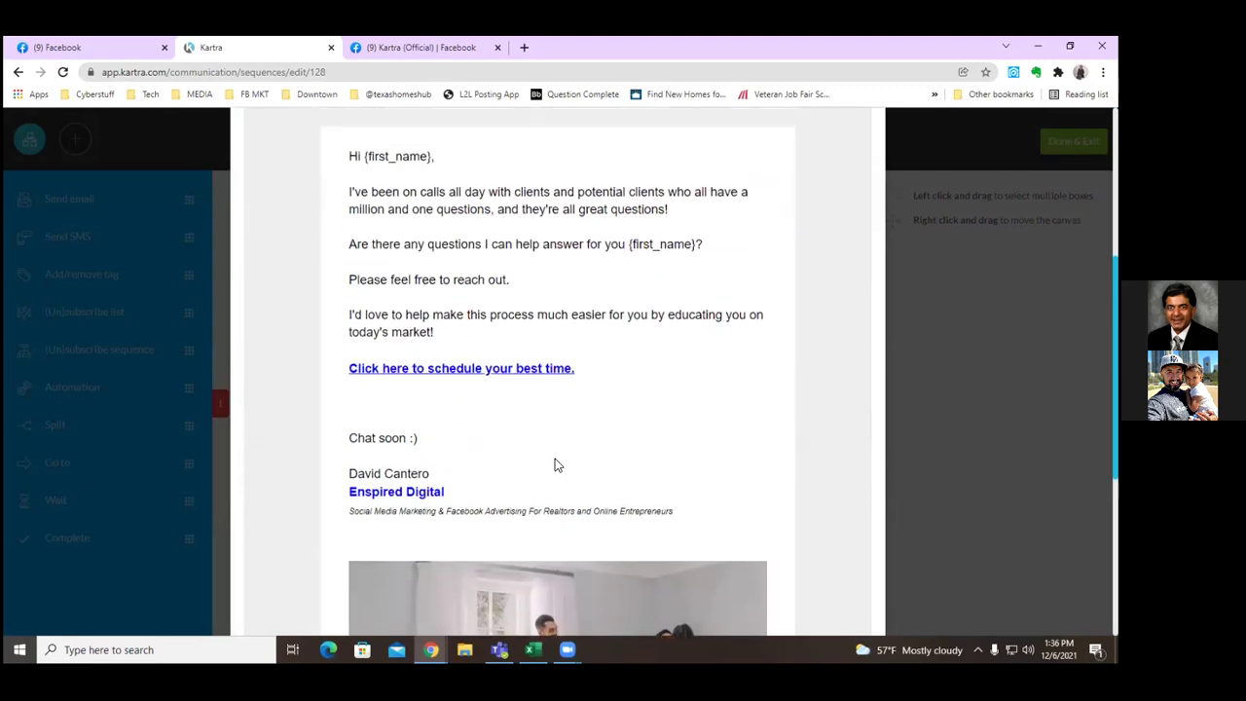
scroll(555, 465, "down", 4)
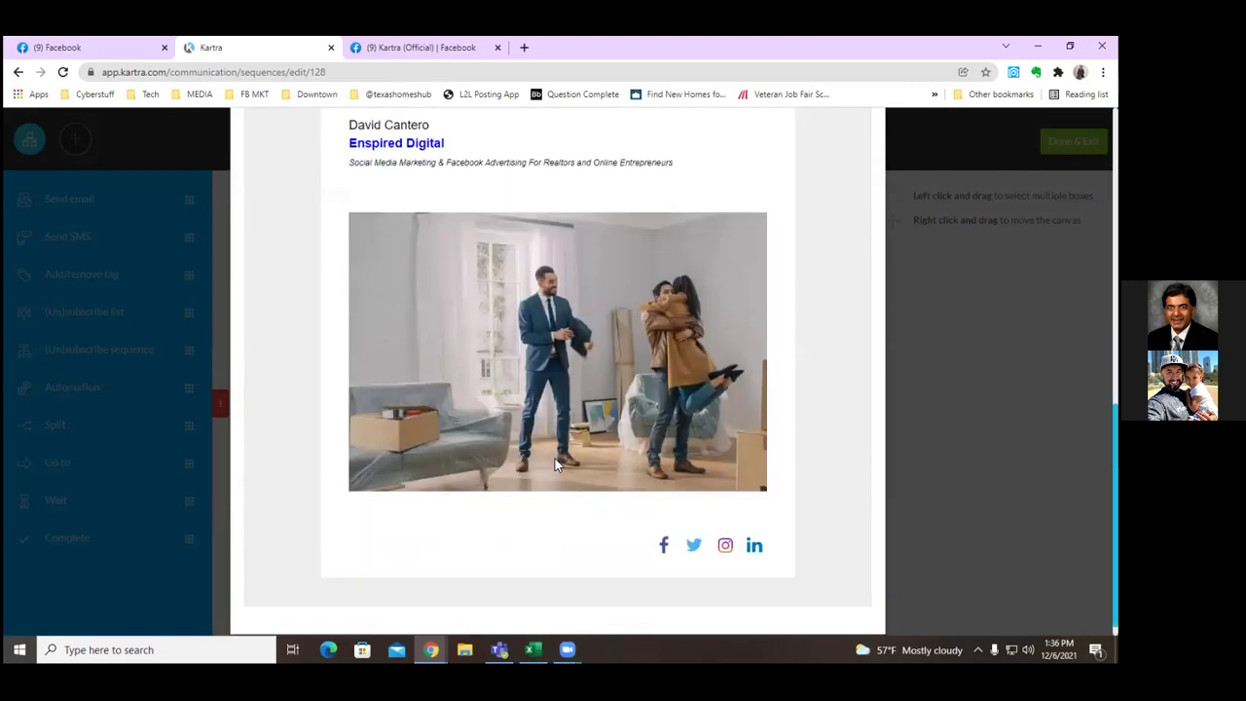
scroll(555, 465, "down", 1)
scroll(555, 466, "up", 8)
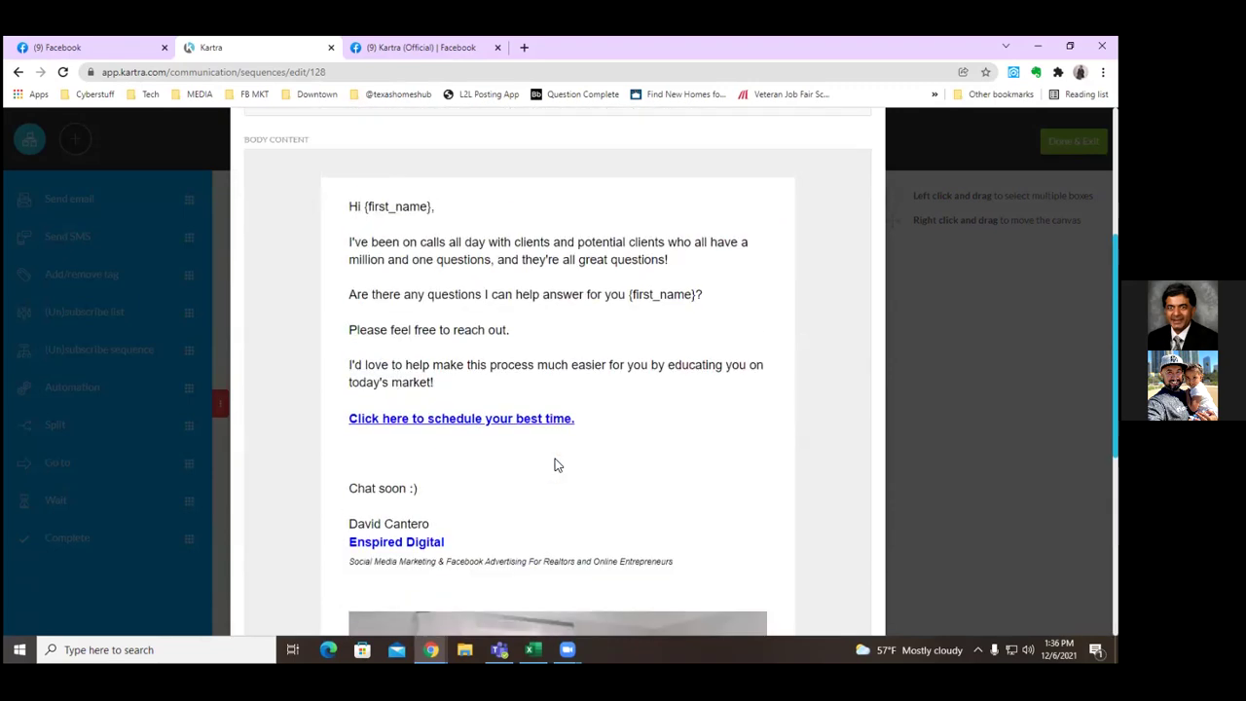
scroll(555, 466, "down", 3)
scroll(555, 464, "down", 2)
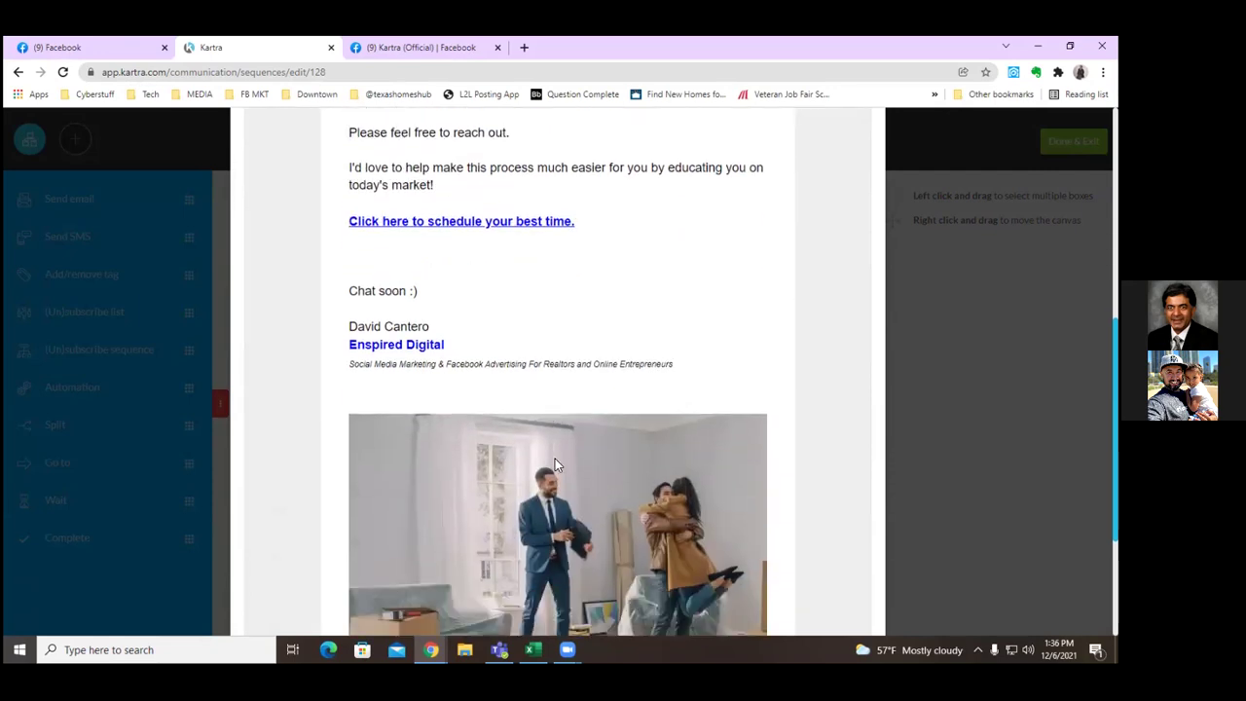
scroll(554, 465, "up", 1)
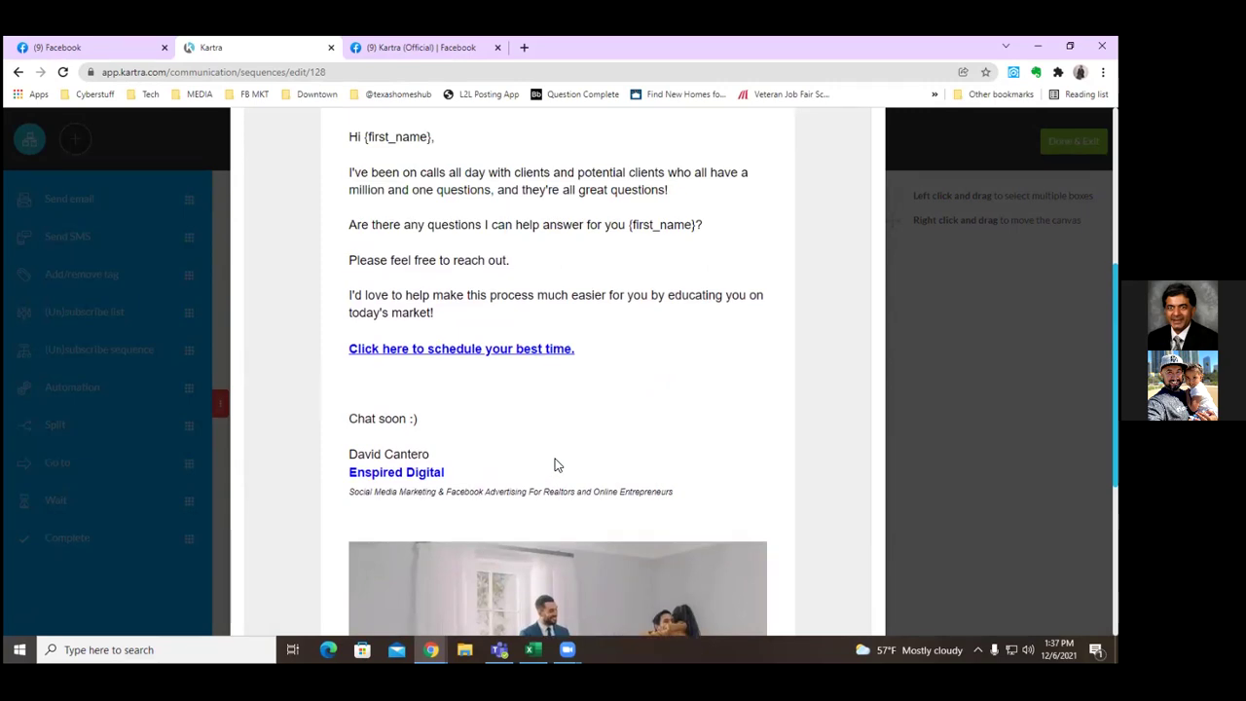
scroll(555, 464, "up", 1)
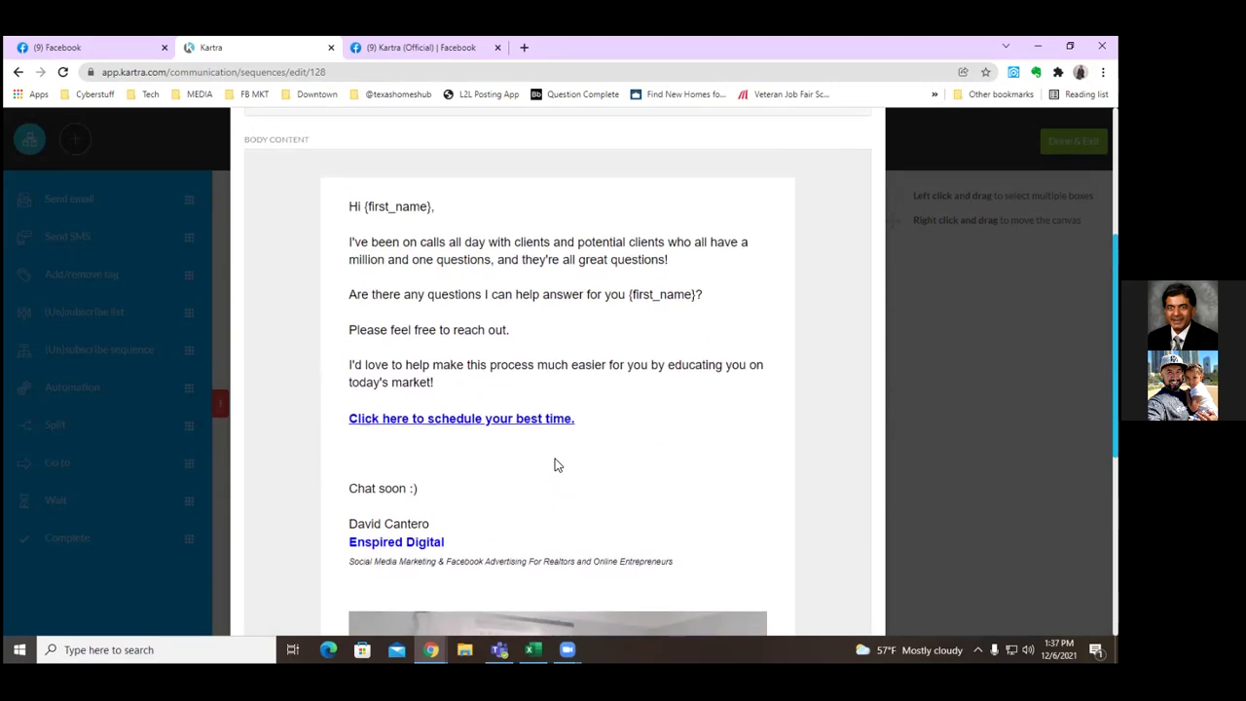
Check the preview's sender and subject fields, reread the email to its footer, and close the preview and the step details
scroll(555, 465, "up", 2)
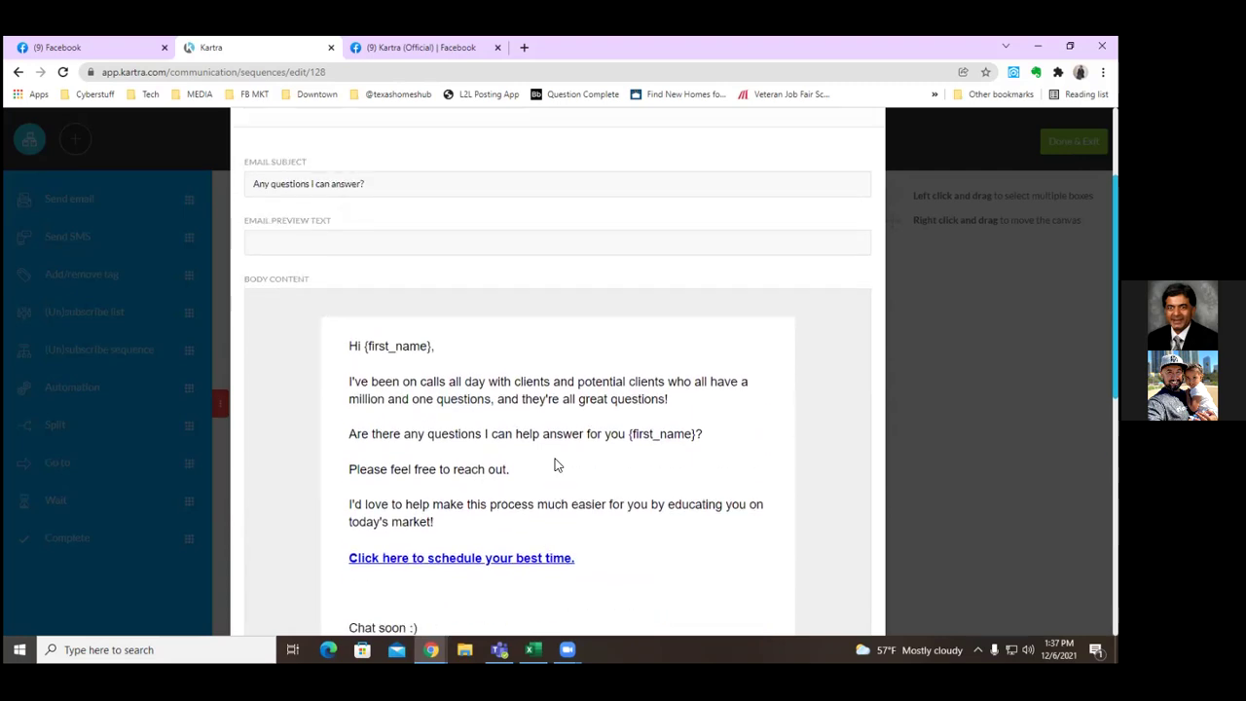
scroll(555, 464, "up", 2)
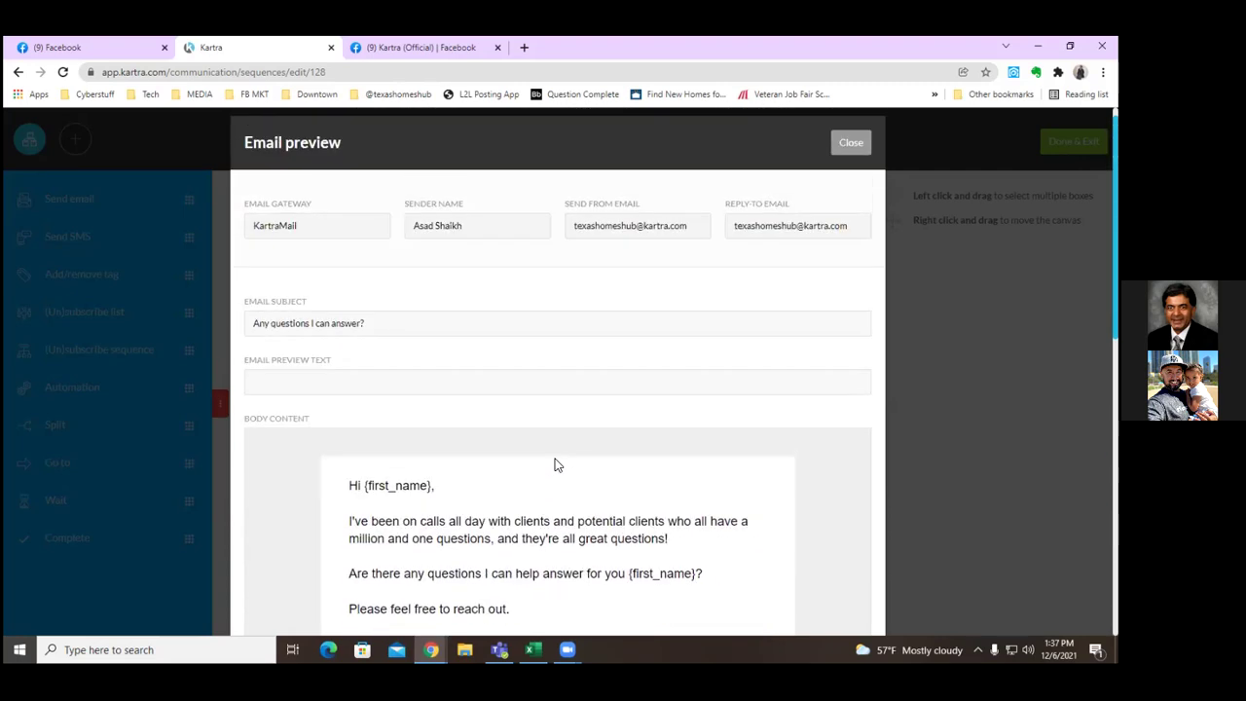
scroll(556, 464, "down", 3)
scroll(556, 465, "down", 3)
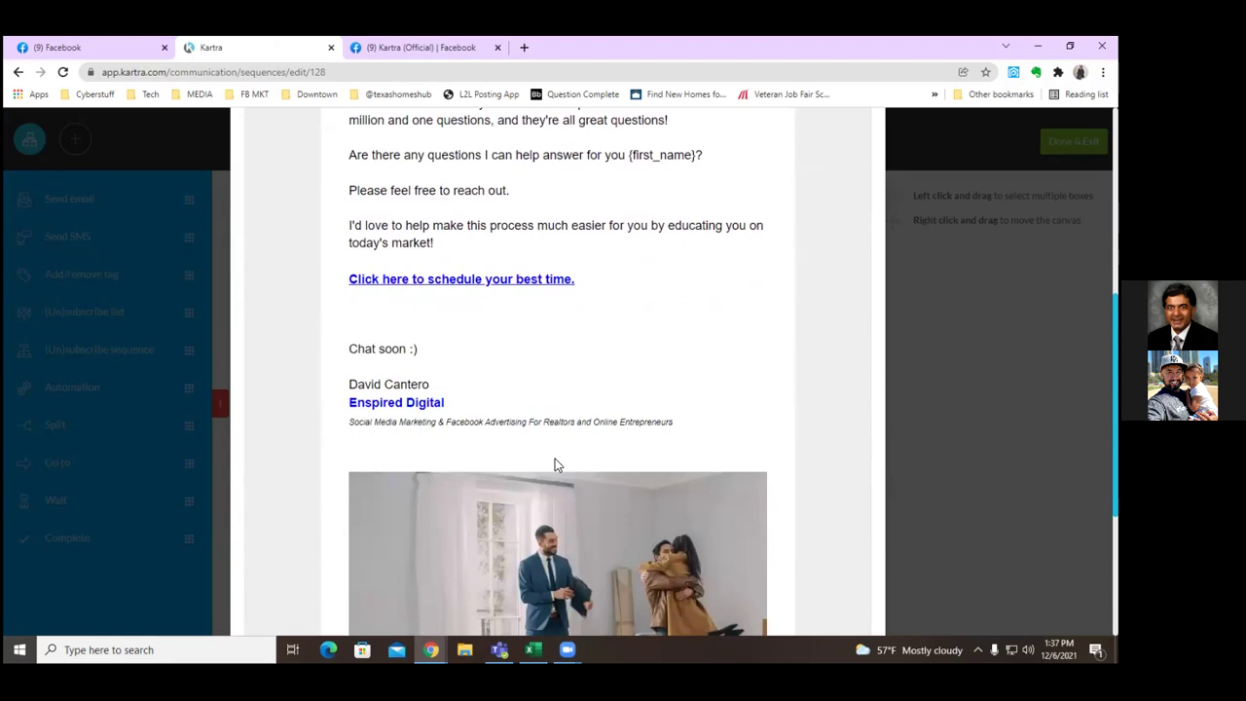
scroll(555, 464, "down", 2)
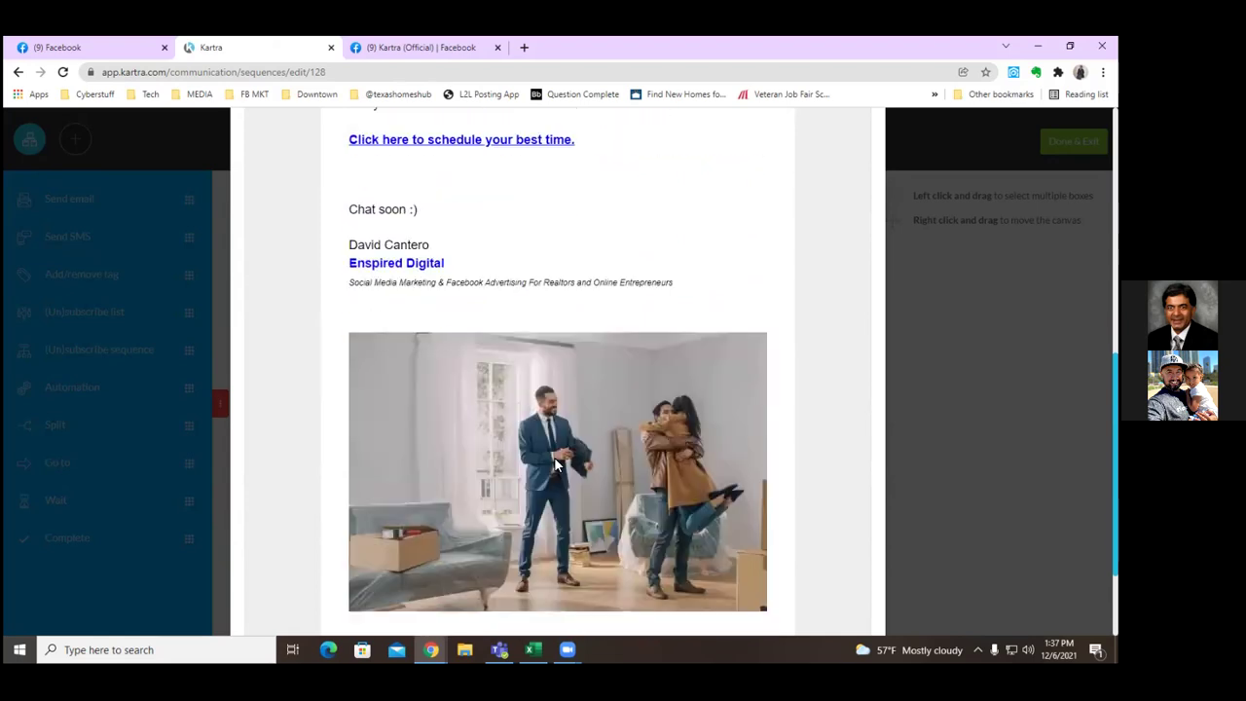
scroll(555, 465, "down", 2)
scroll(555, 464, "up", 9)
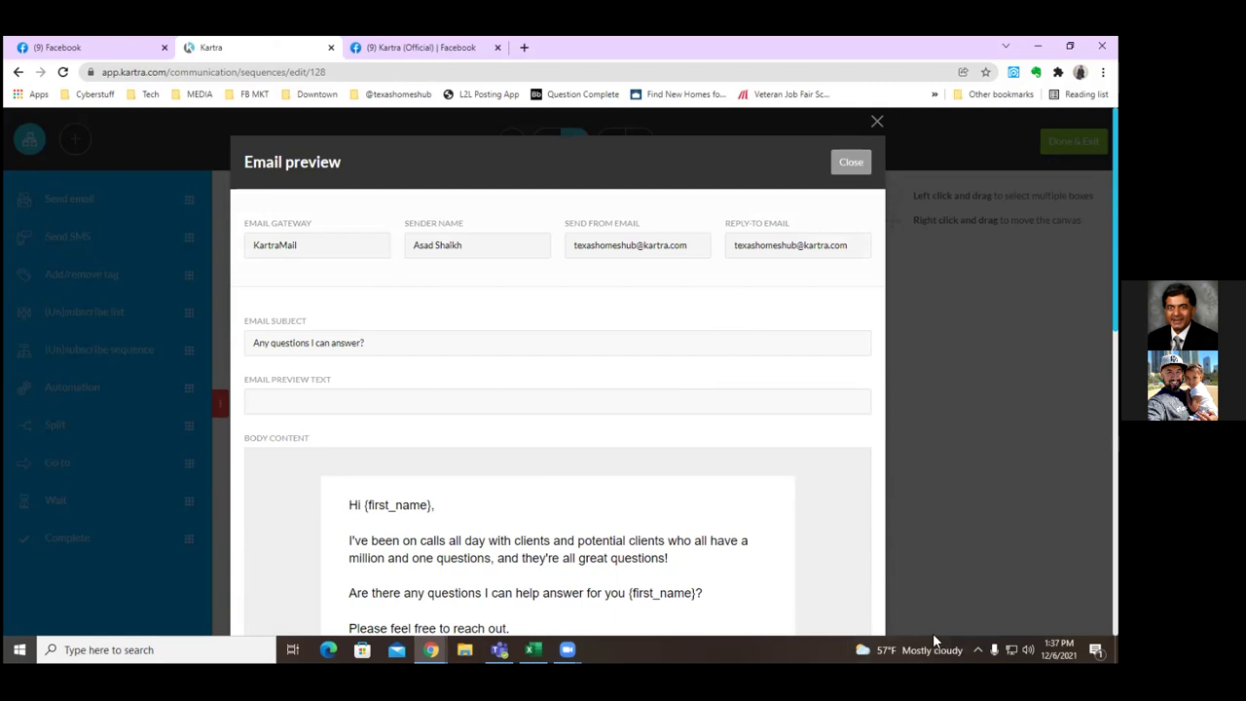
left_click(877, 122)
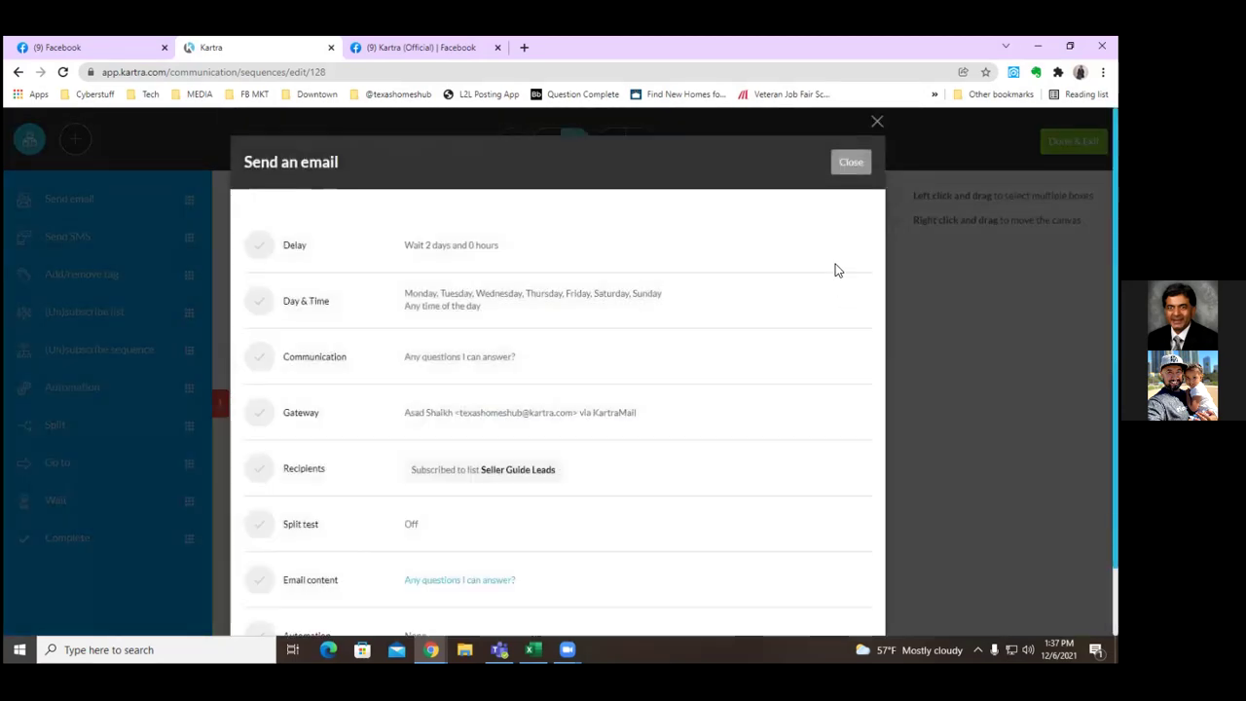
left_click(857, 161)
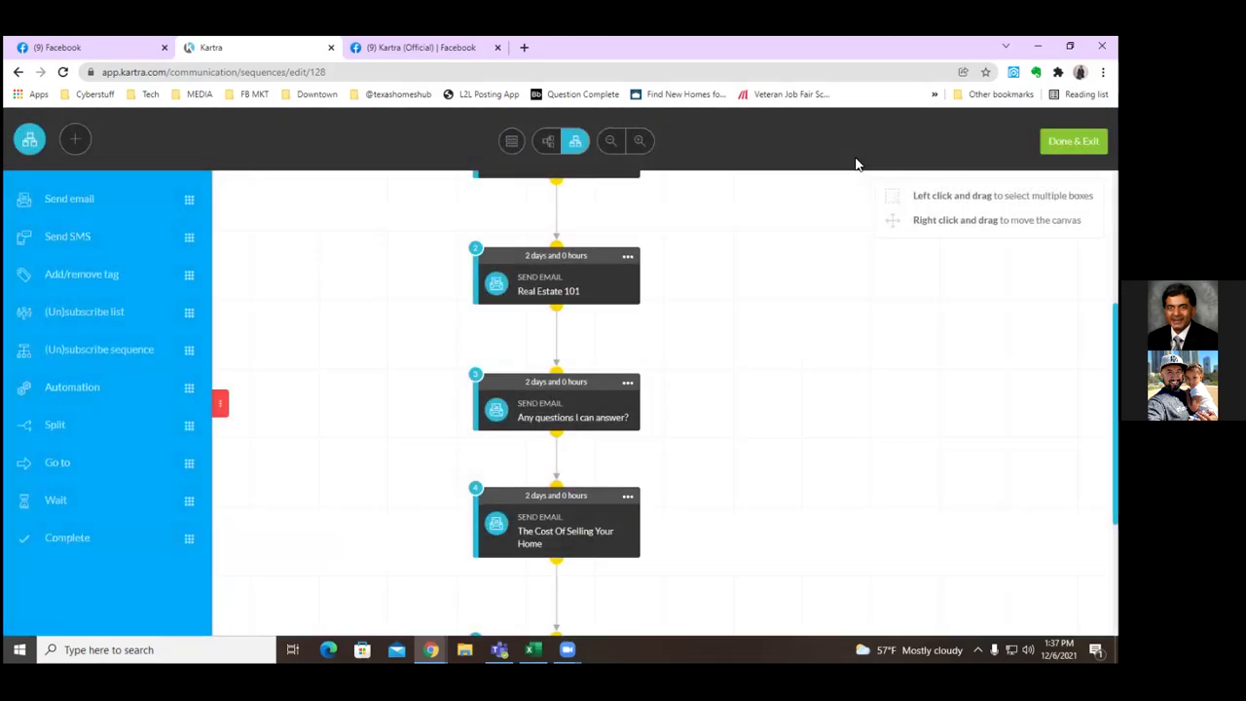
Look over the remaining email steps in the sequence, from The Cost Of Selling Your Home to Do I have To Pay Taxes On My Sale?
scroll(832, 316, "down", 1)
scroll(832, 316, "down", 1)
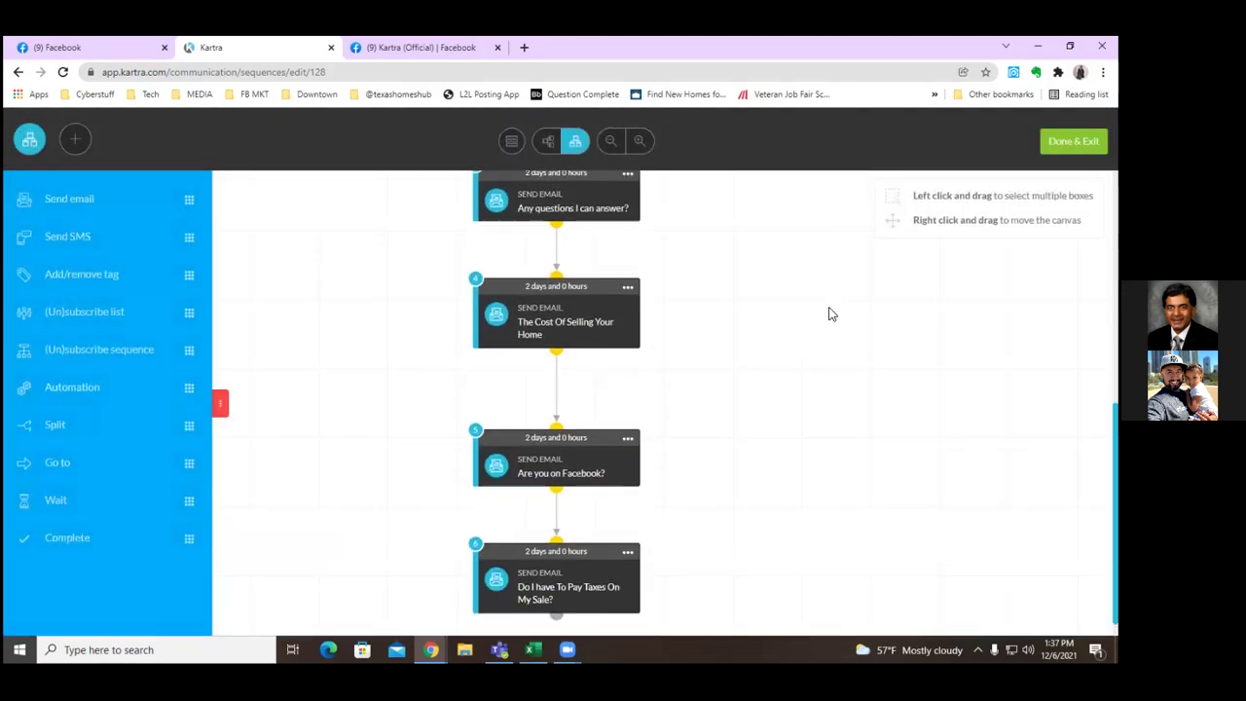
scroll(832, 315, "down", 1)
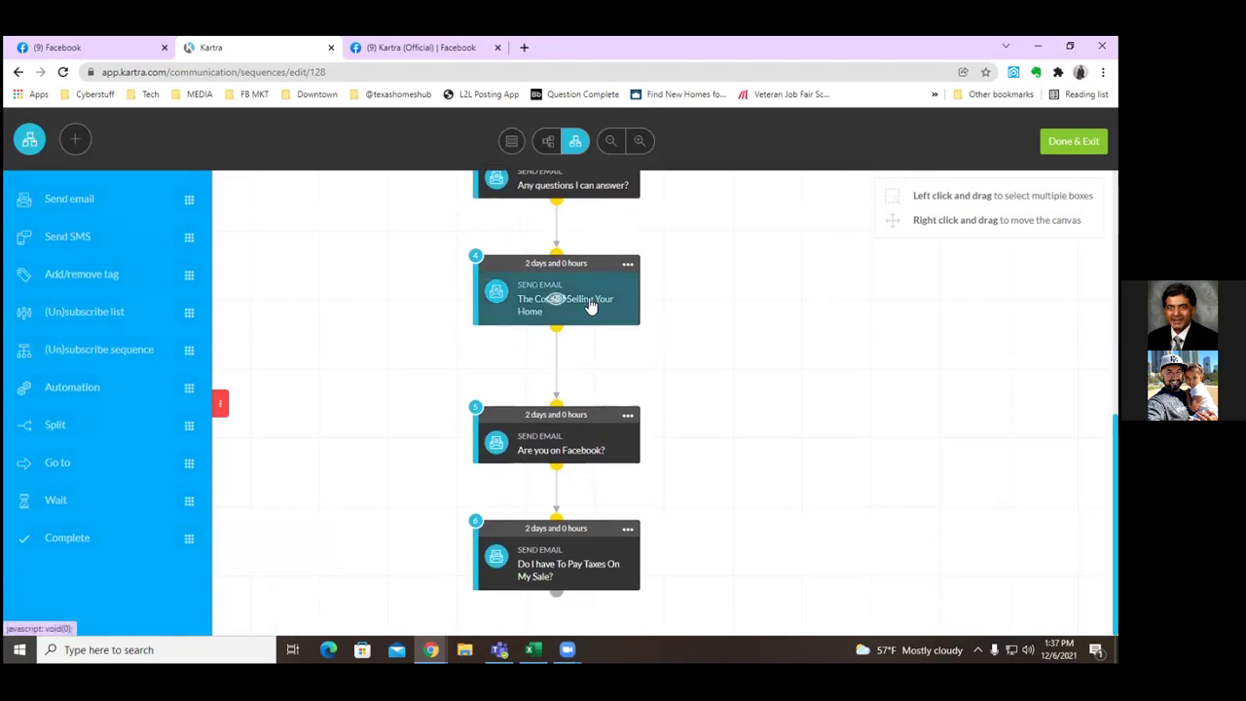
scroll(700, 351, "up", 3)
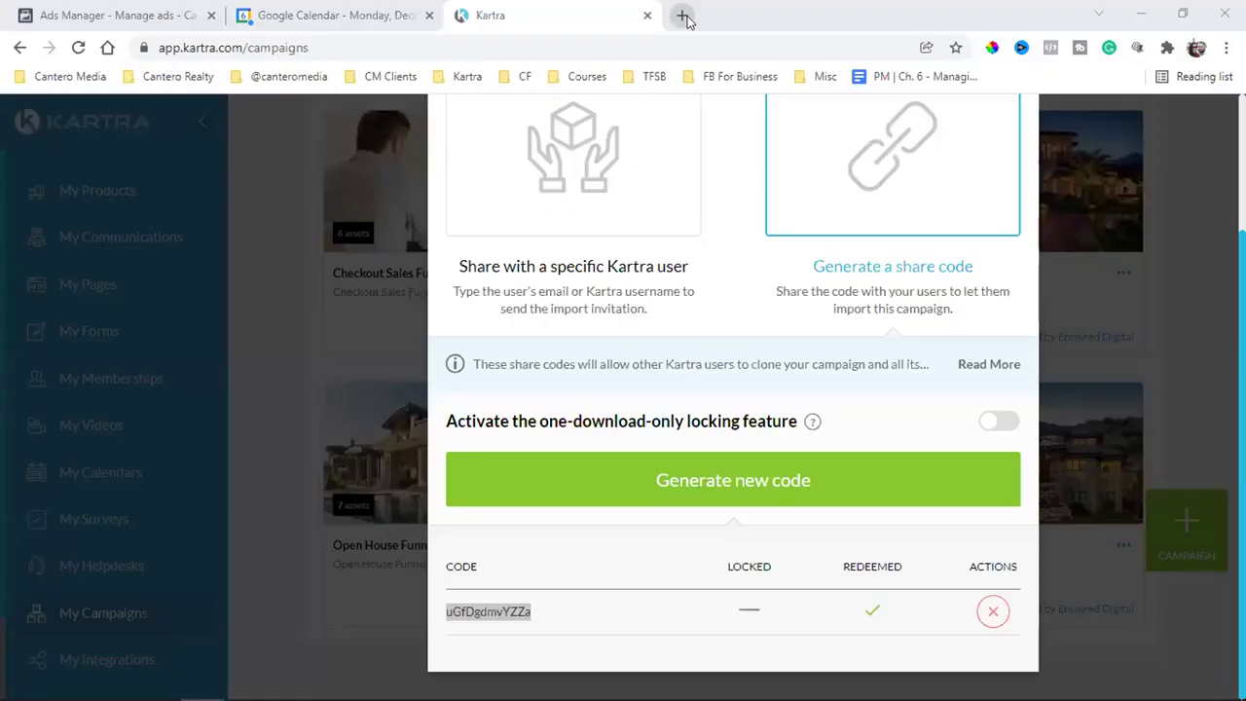
Open a blank browser tab, return to the Kartra campaigns page, and close the Share campaign dialog
left_click(681, 14)
left_click(553, 14)
scroll(895, 182, "up", 3)
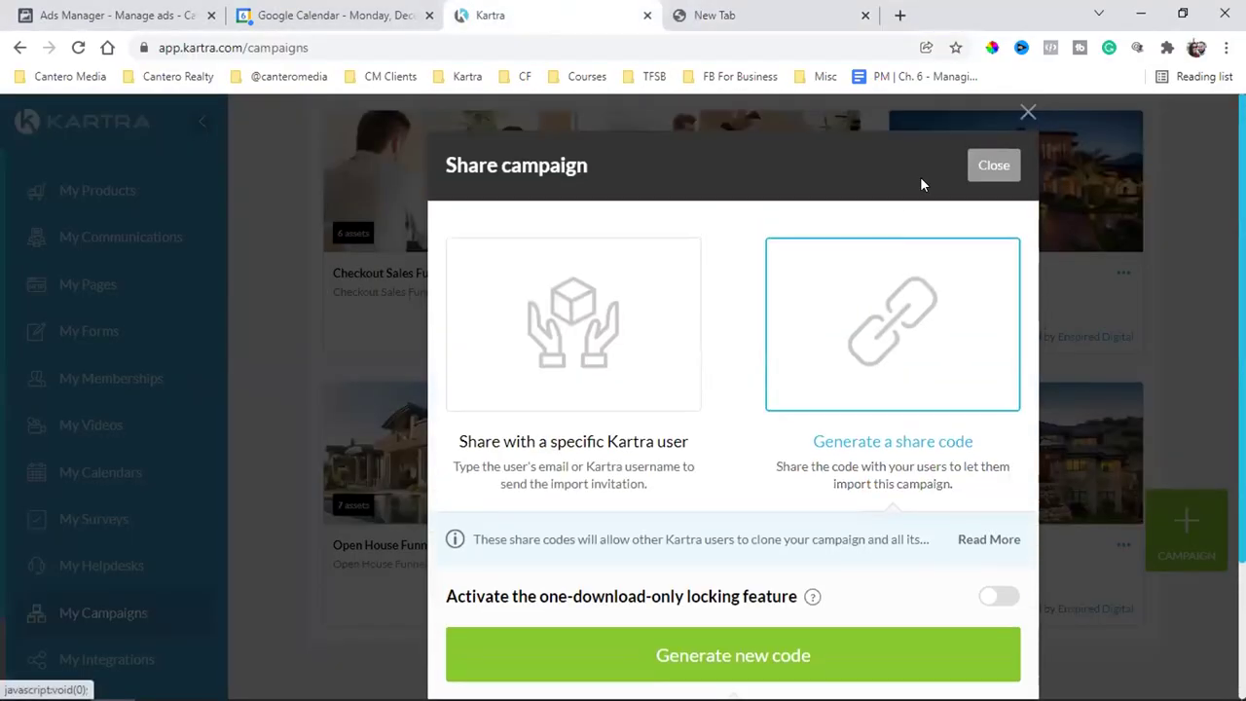
left_click(989, 167)
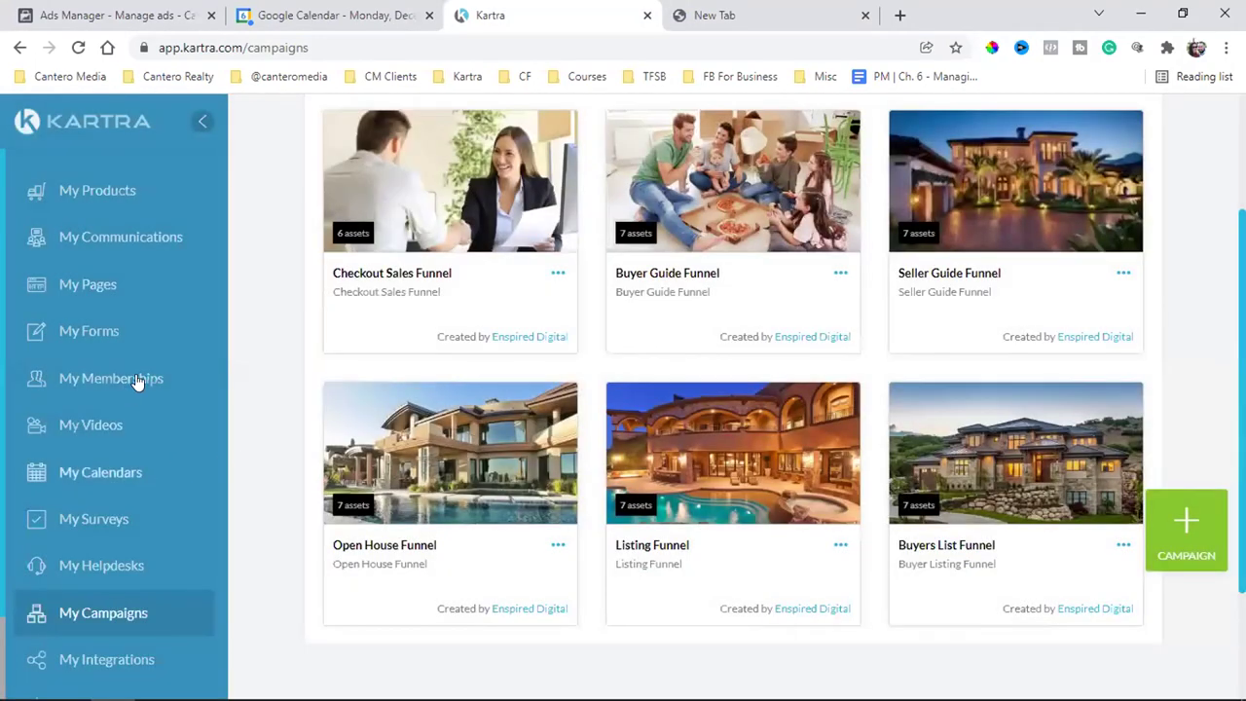
Open the list of hosted files in the account's memberships area
left_click(137, 380)
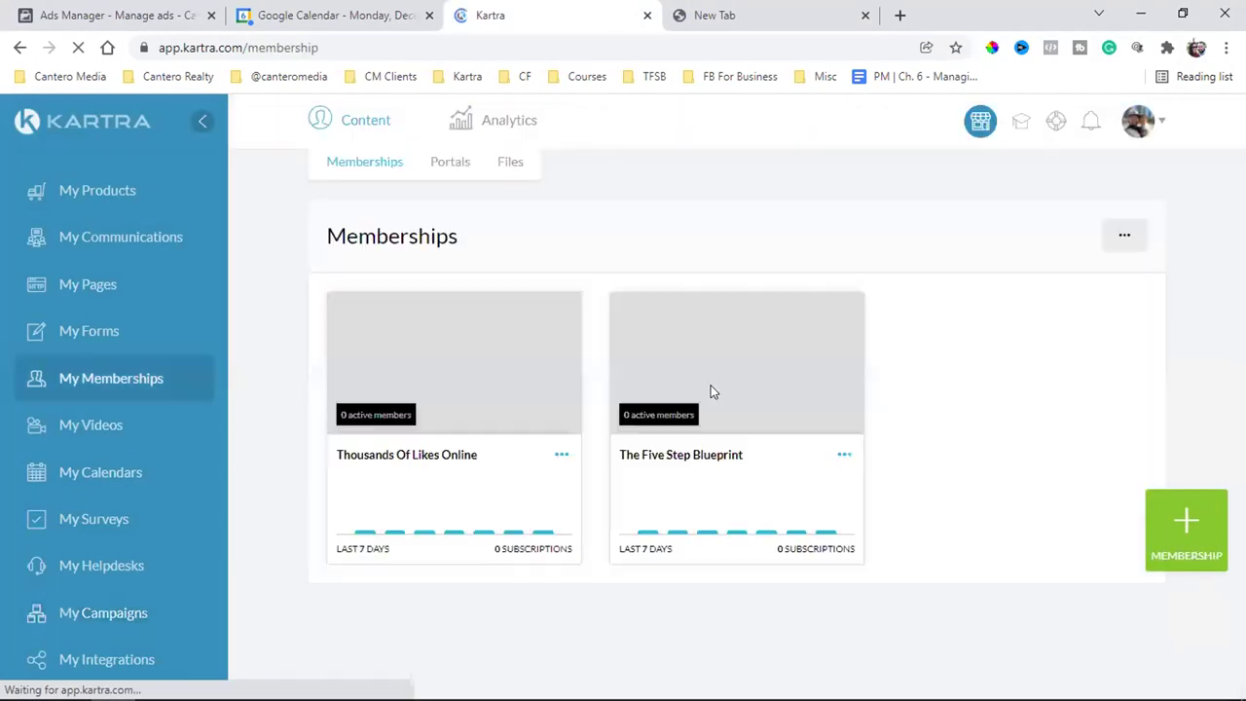
left_click(508, 162)
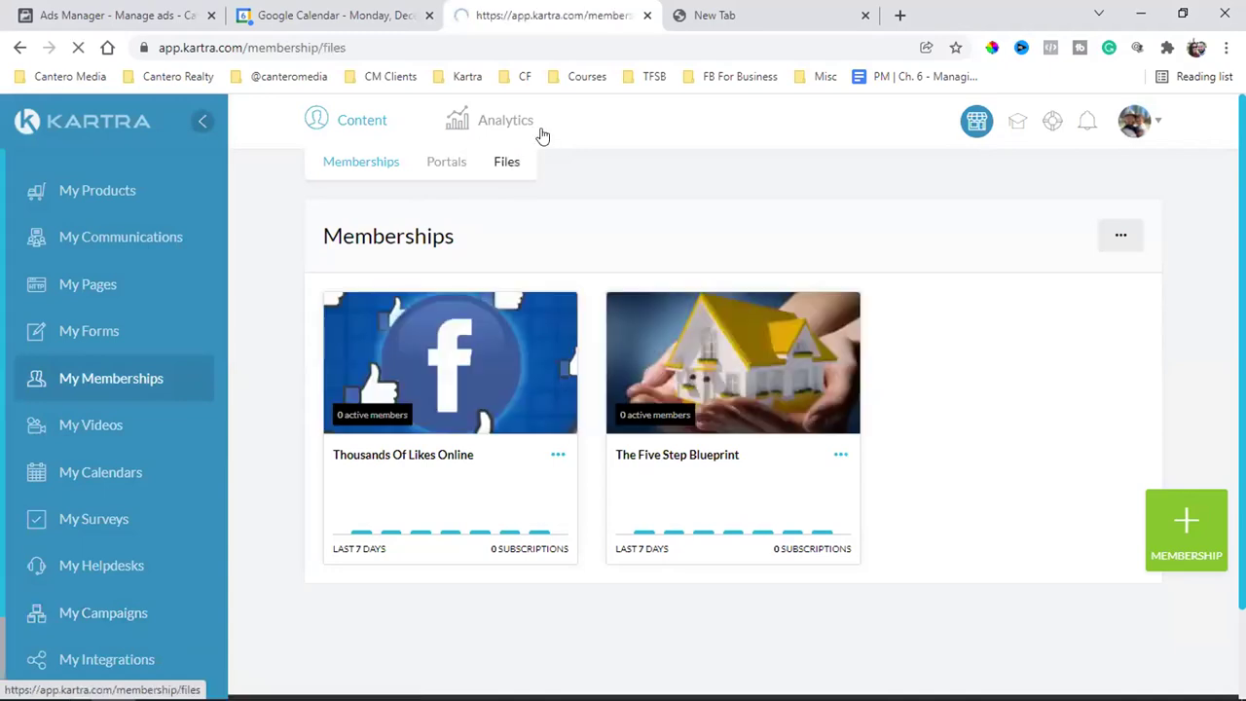
scroll(662, 475, "down", 1)
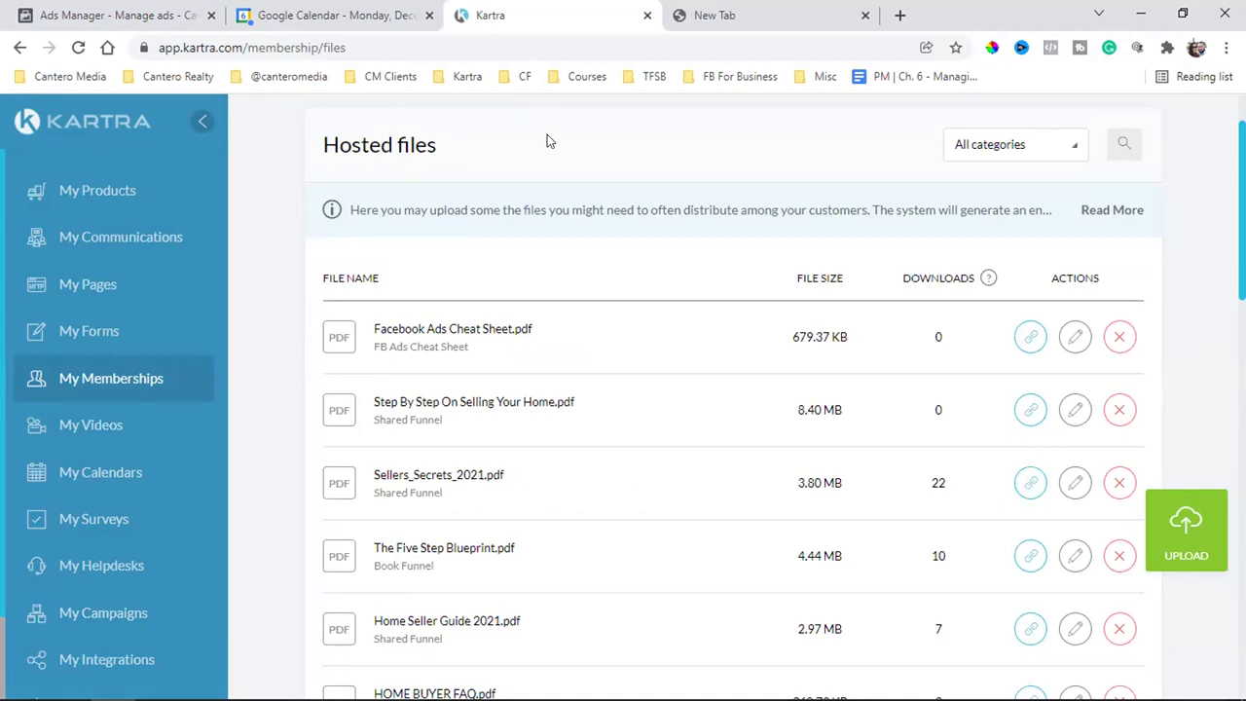
Go through the hosted PDF guides by name, including Home Seller Guide 2021, Questions To Ask A Listing Agent and Sellers Secrets 2021
triple_click(493, 401)
triple_click(496, 474)
scroll(495, 471, "down", 2)
double_click(494, 446)
scroll(495, 447, "down", 3)
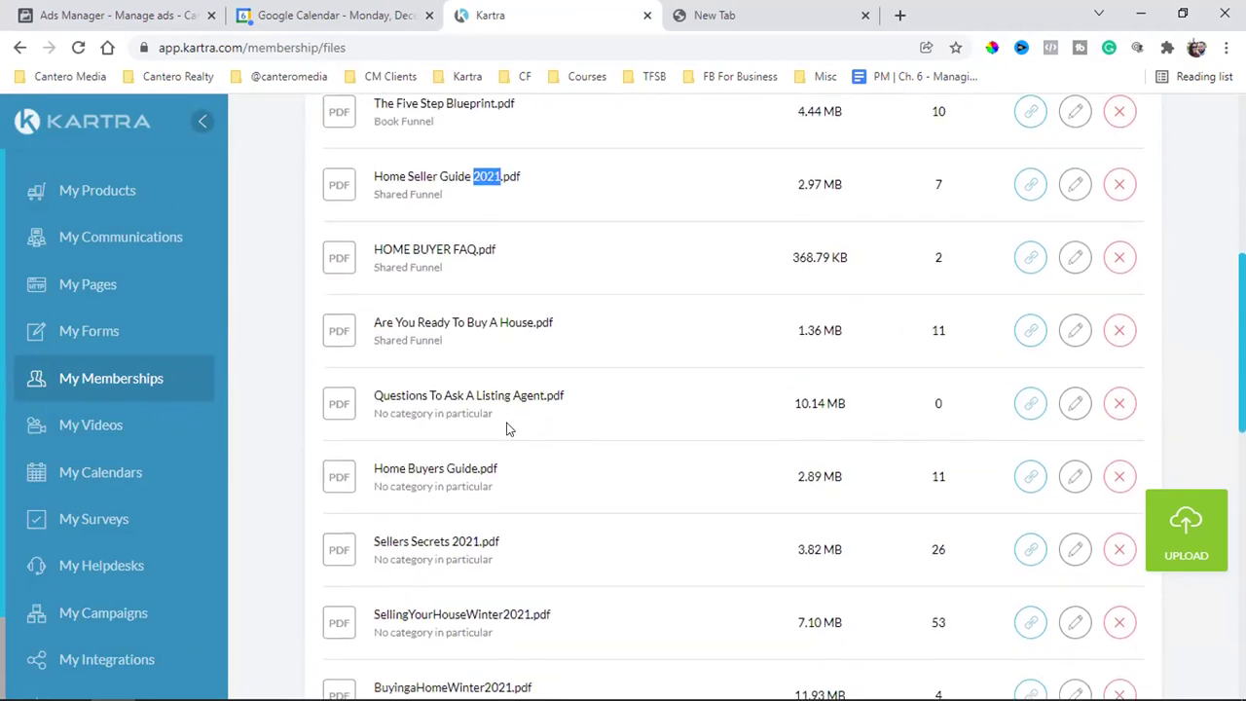
triple_click(474, 310)
left_click(479, 375)
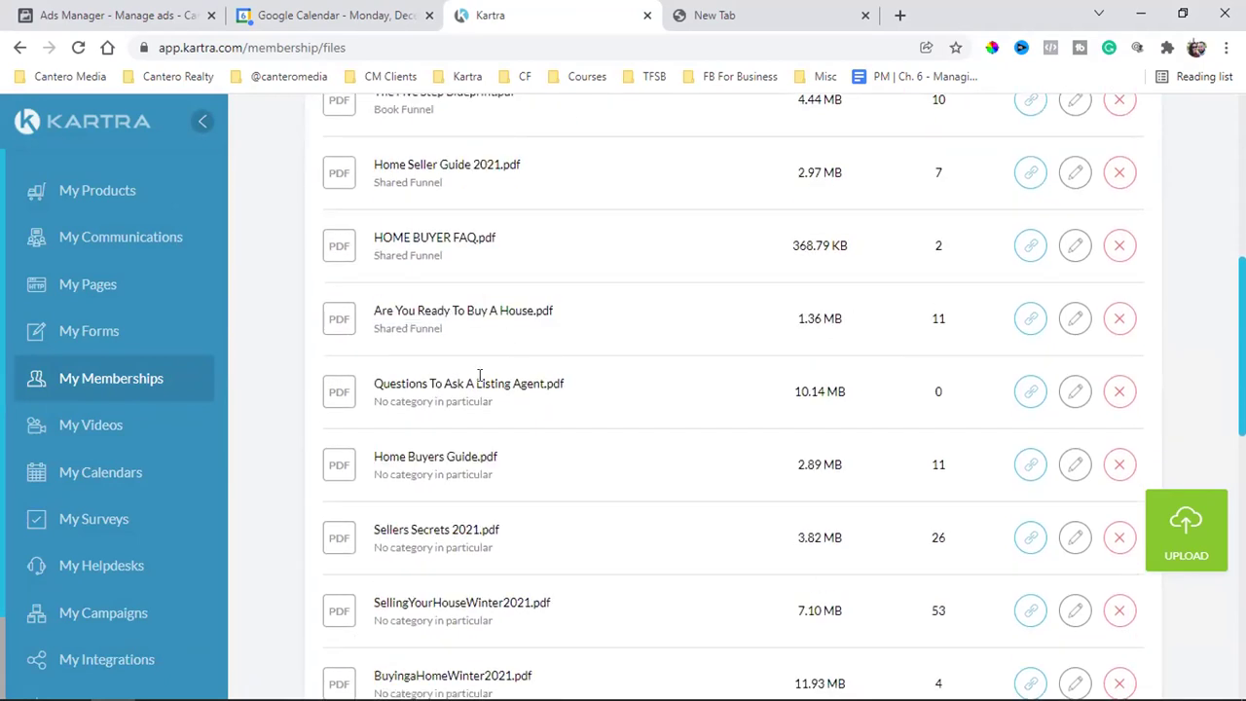
triple_click(479, 382)
scroll(479, 376, "down", 1)
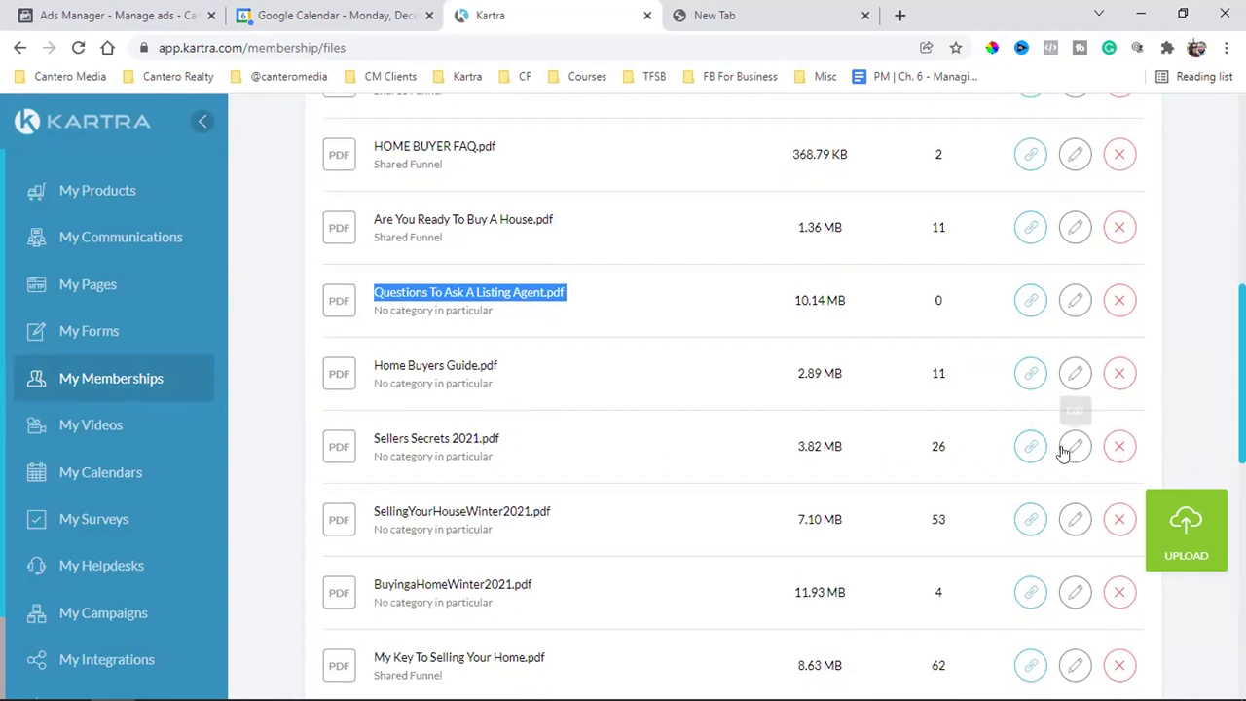
left_click(452, 430)
triple_click(452, 429)
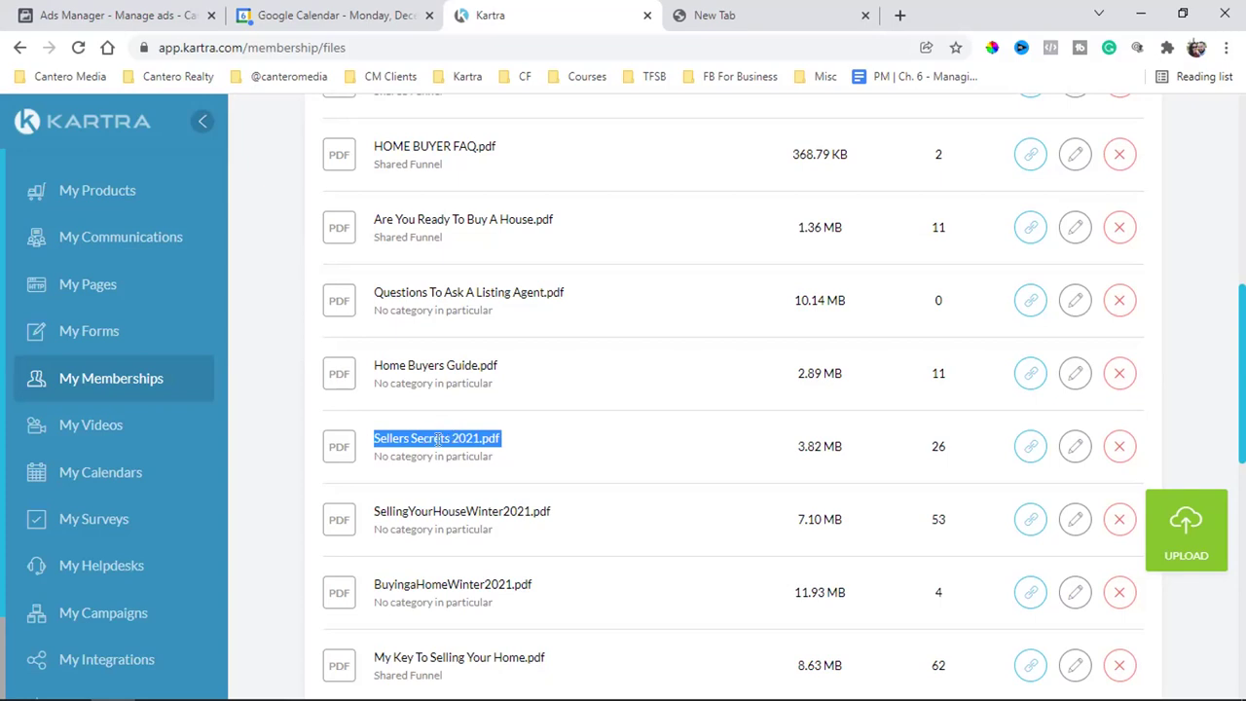
Copy the direct link to Sellers Secrets 2021.pdf and open the guide in a new browser tab
left_click(1017, 446)
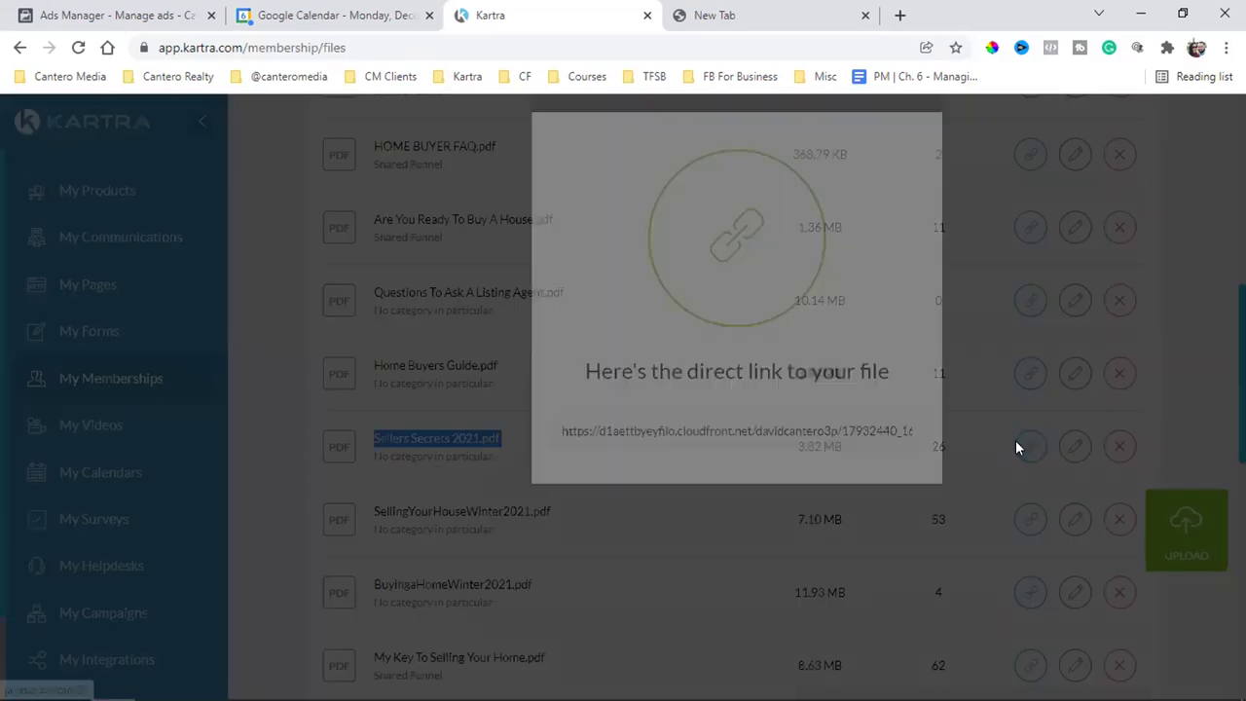
left_click(672, 522)
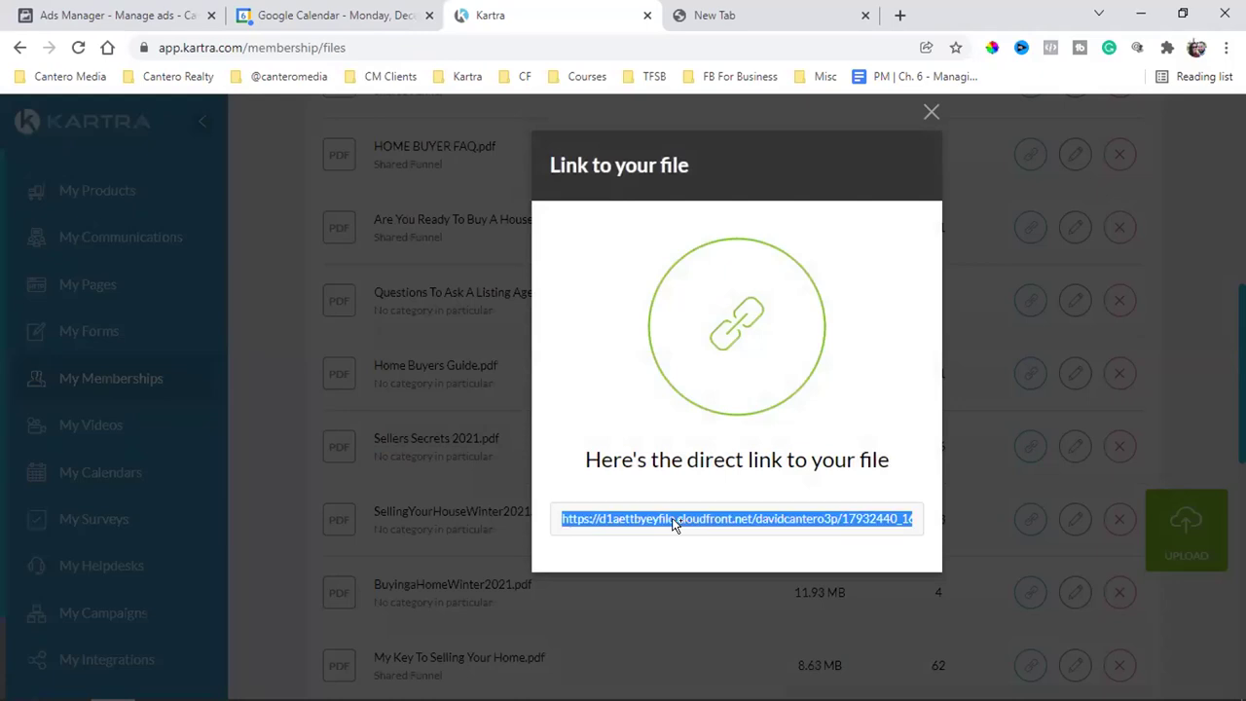
right_click(675, 523)
left_click(693, 539)
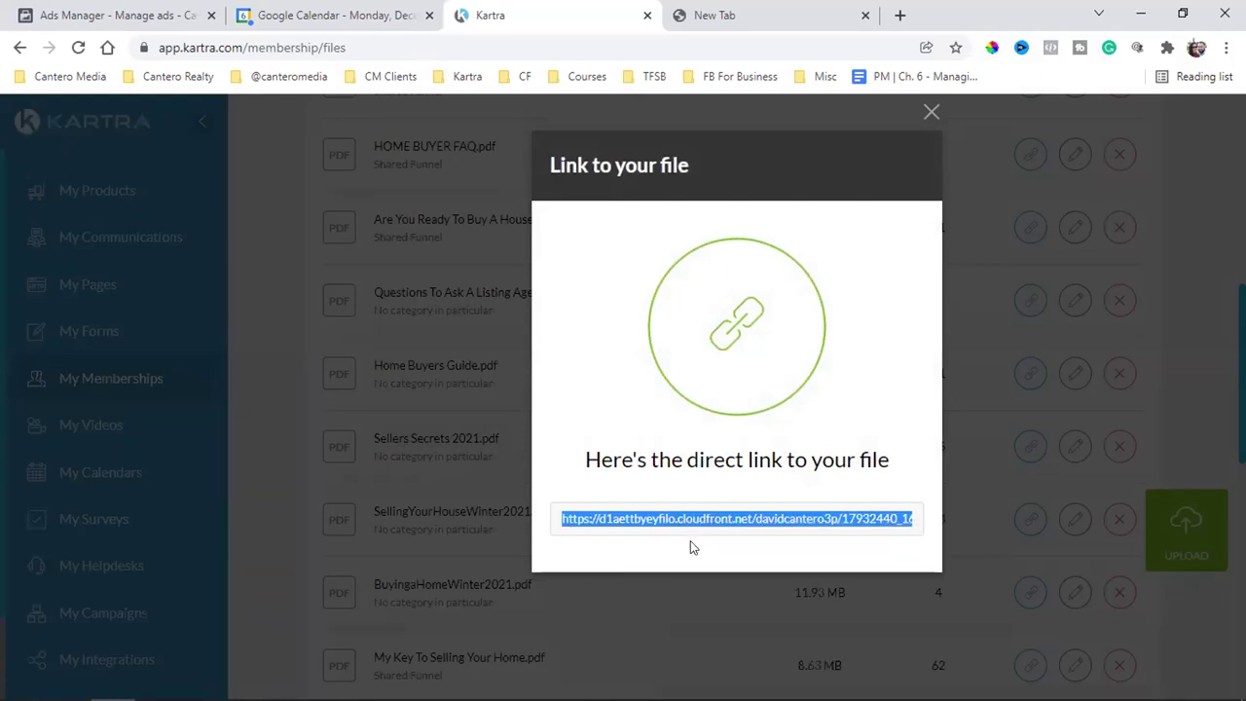
left_click(899, 15)
key("ctrl+v")
key("Return")
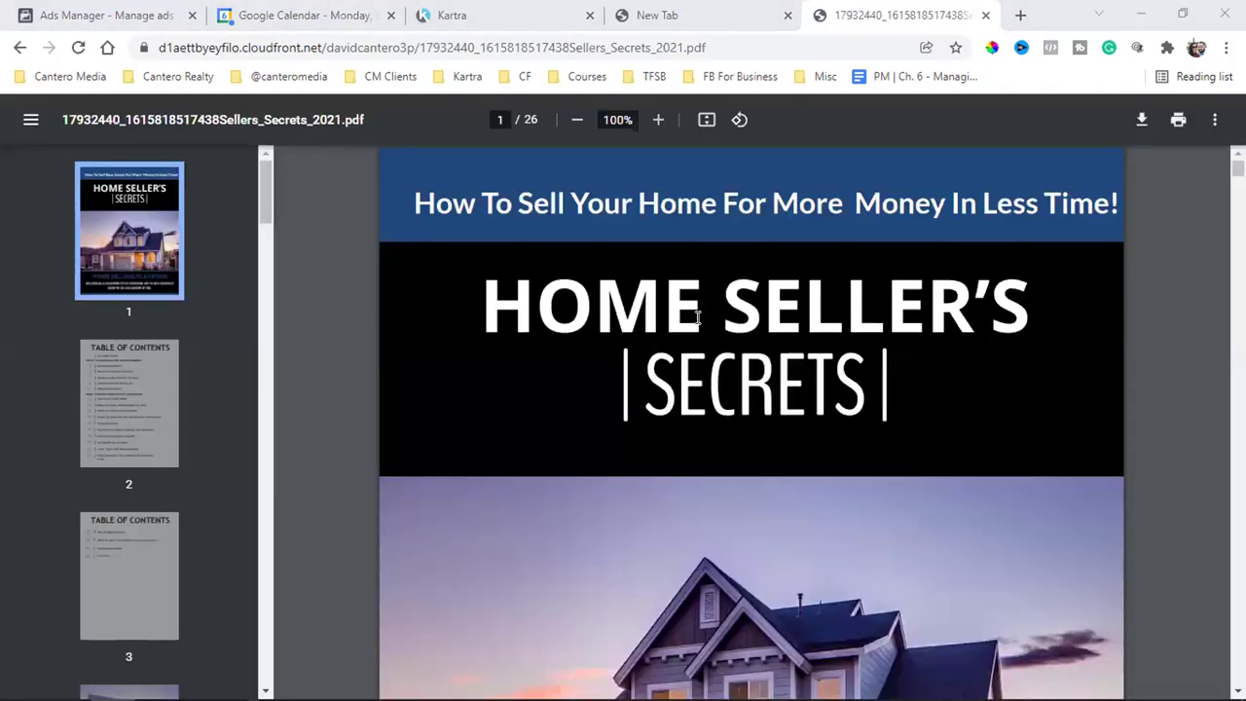
Skim the Home Seller's Secrets guide from its cover through to the closing Contact Me To Talk More page
scroll(699, 322, "down", 4)
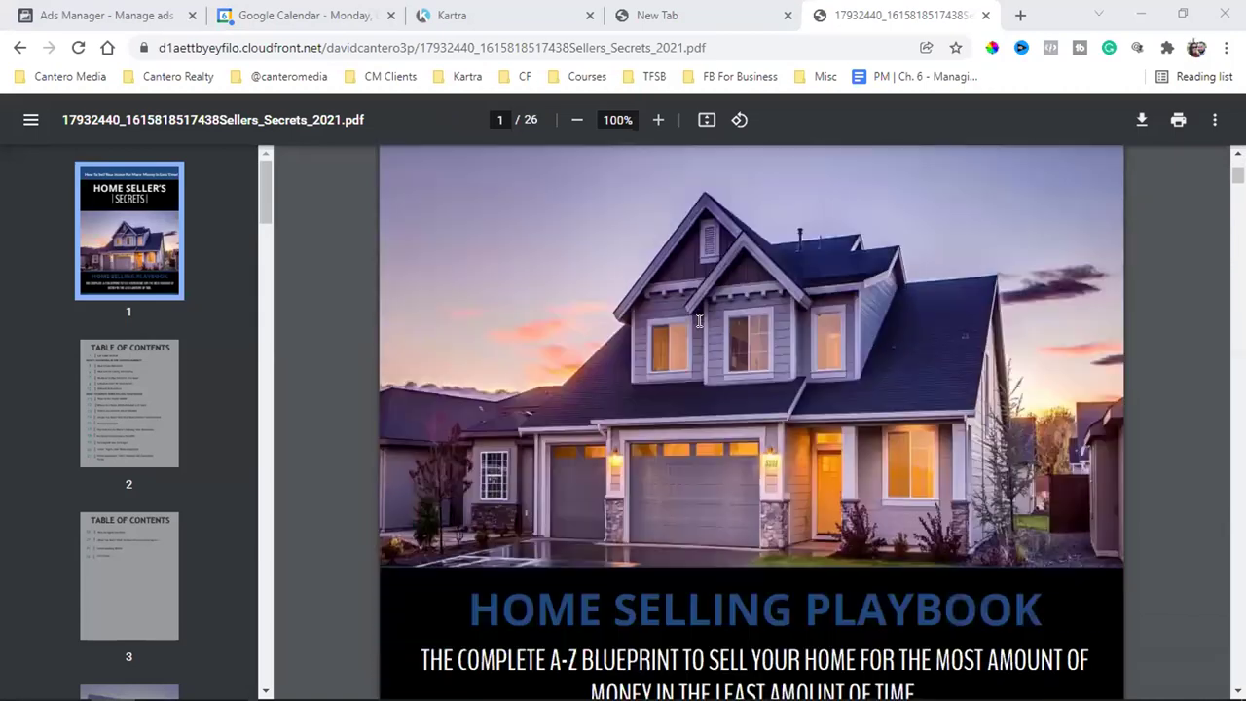
scroll(690, 504, "down", 10)
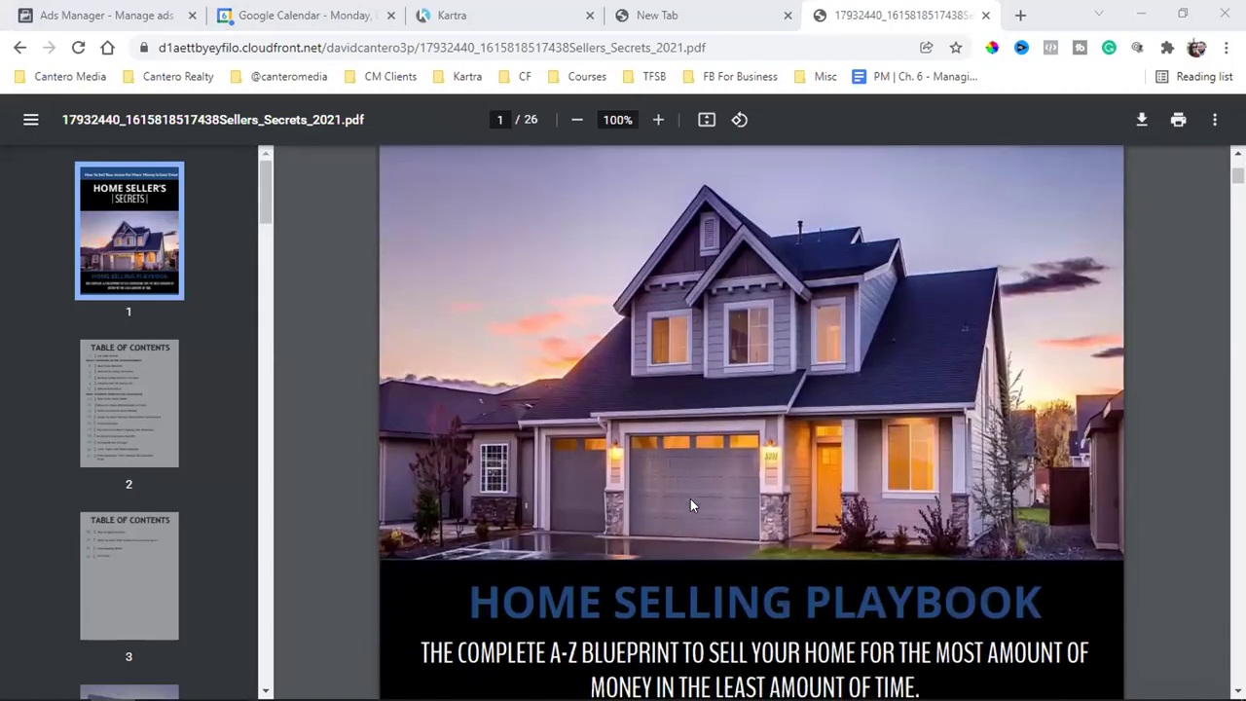
scroll(694, 497, "down", 10)
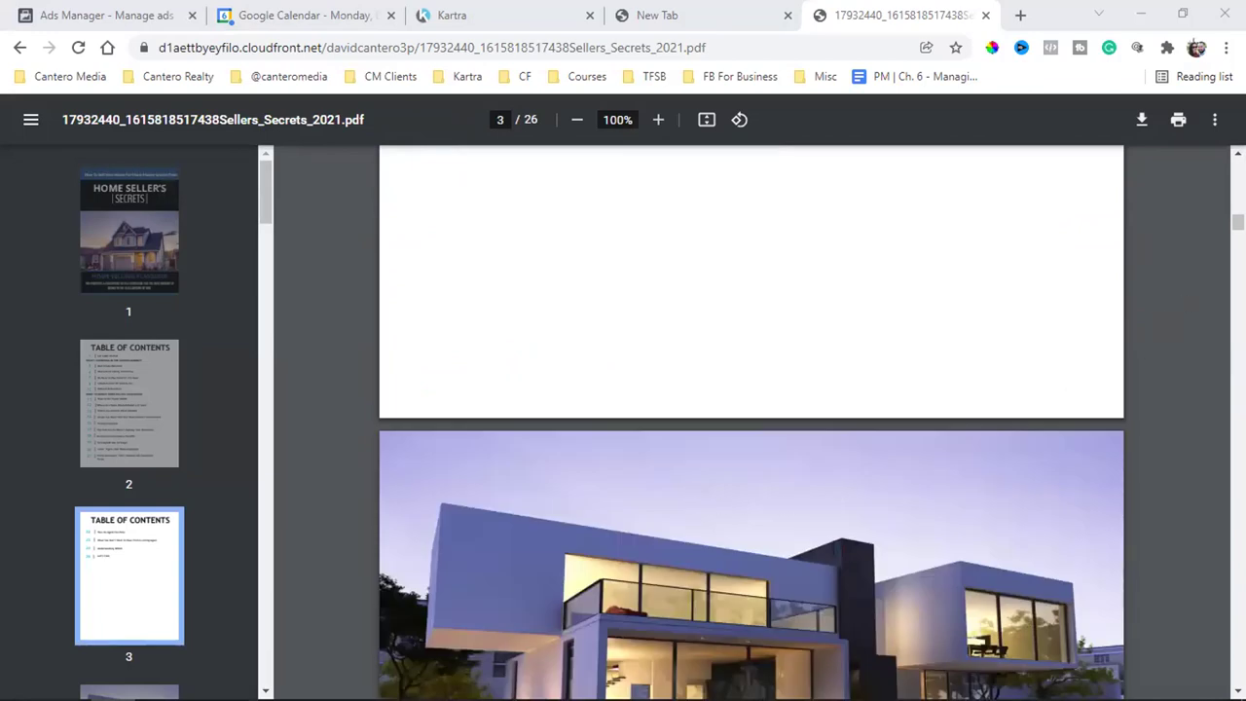
scroll(769, 539, "down", 20)
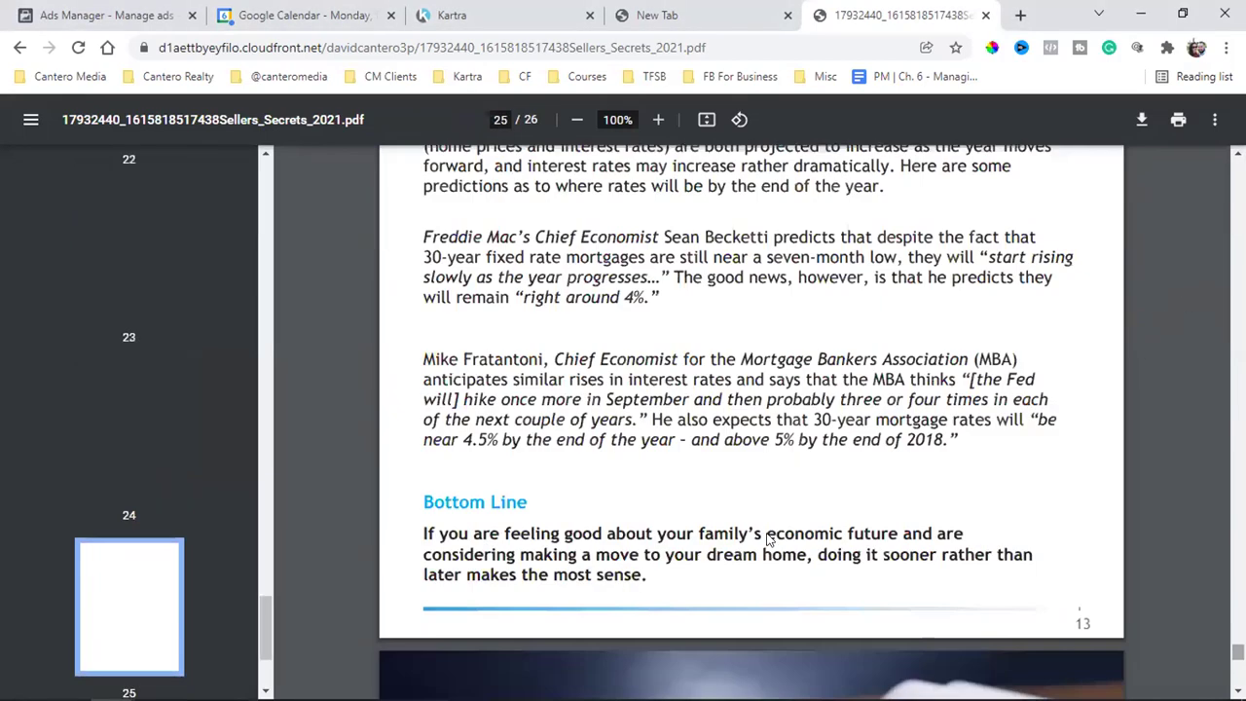
scroll(769, 540, "down", 5)
scroll(724, 542, "up", 6)
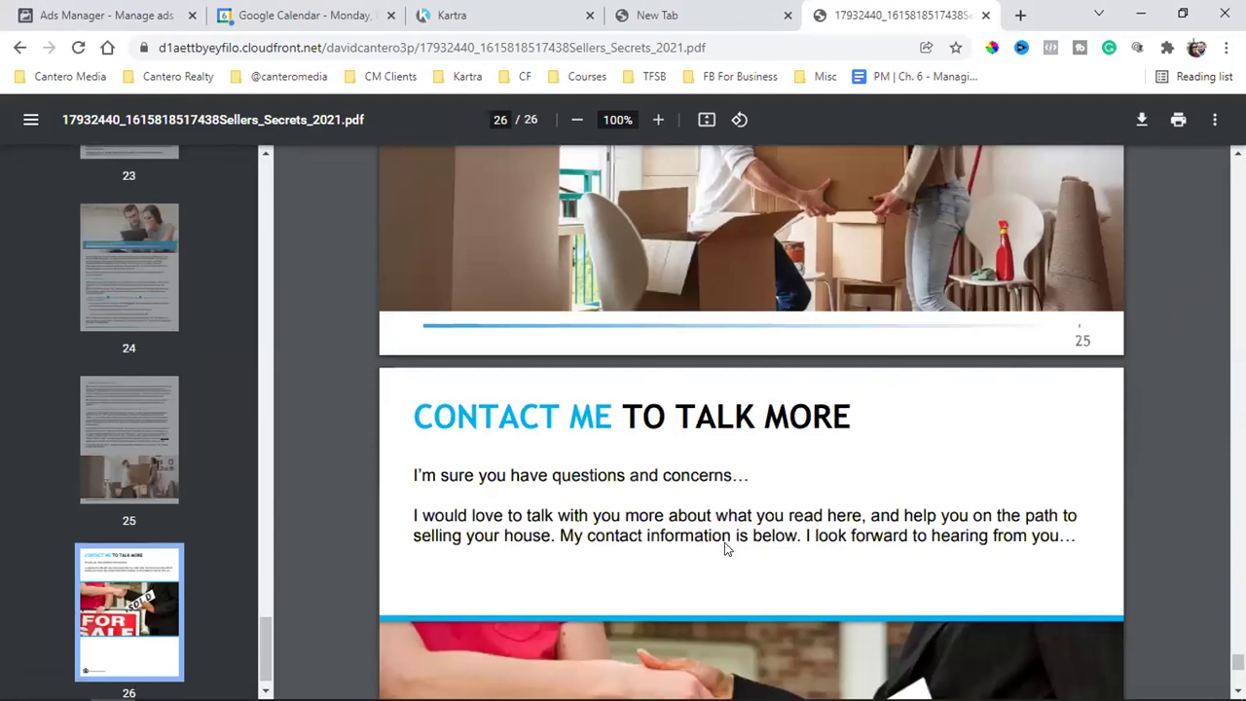
scroll(732, 532, "up", 5)
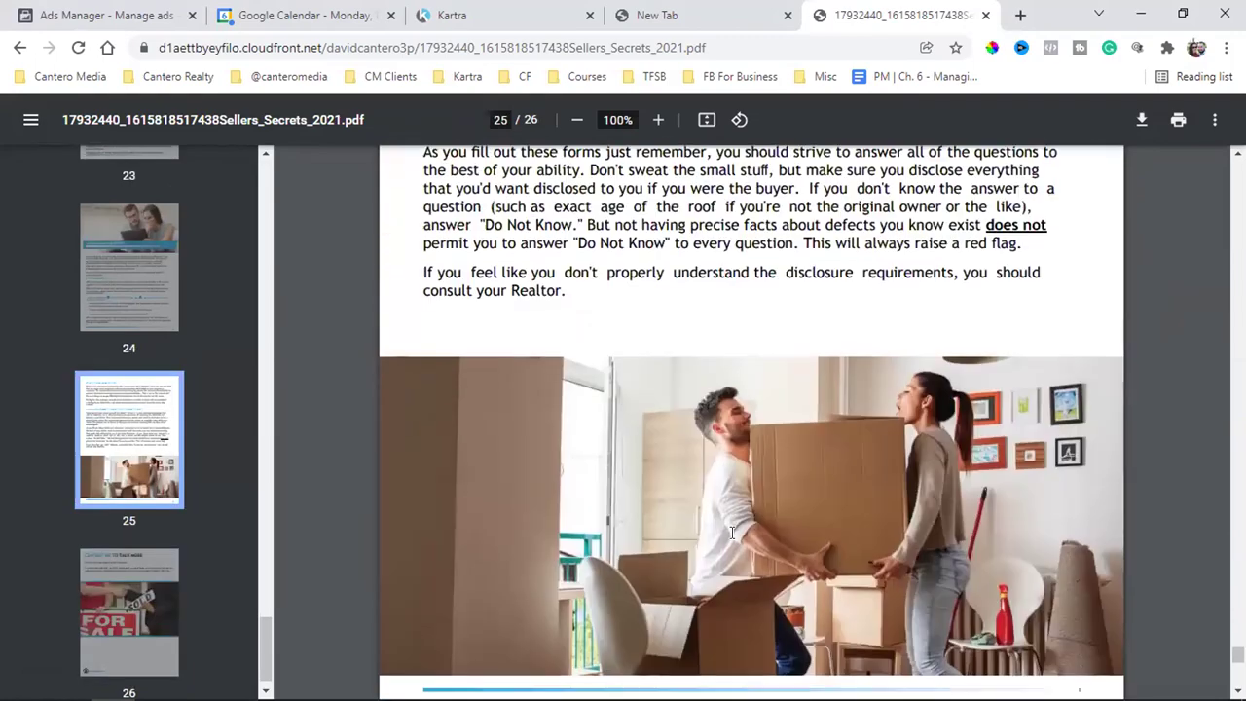
scroll(732, 533, "up", 3)
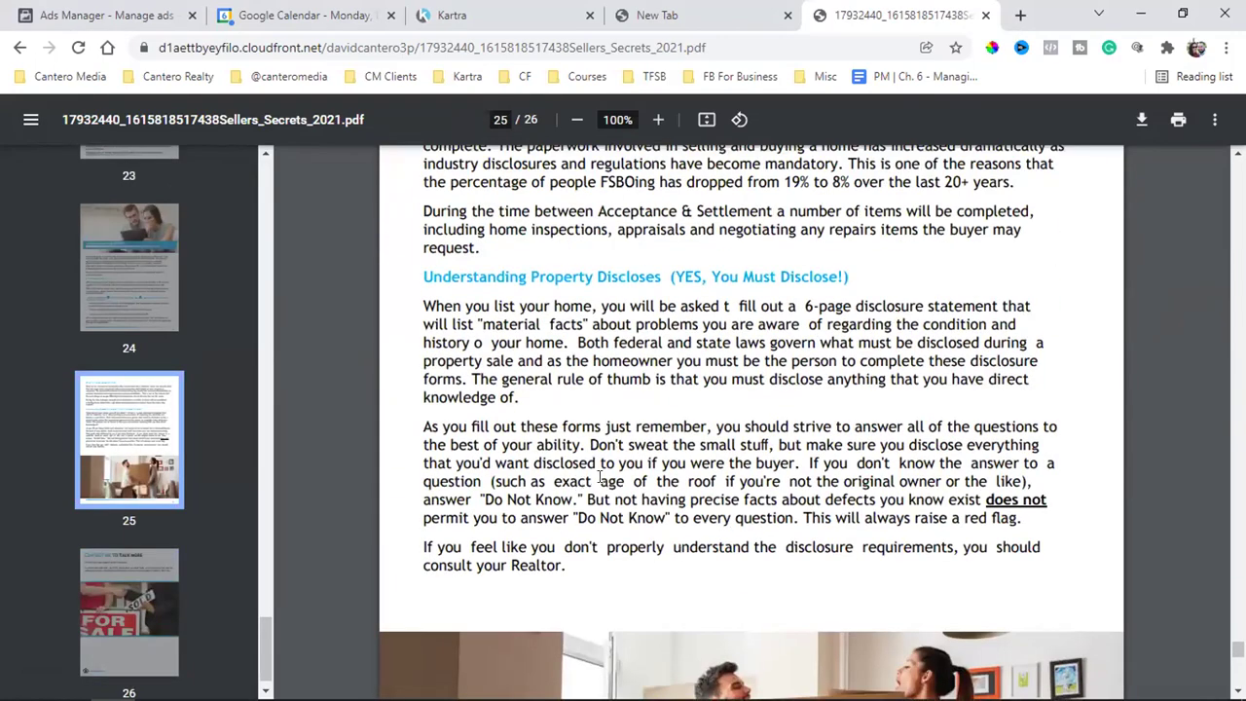
scroll(599, 477, "down", 10)
scroll(598, 477, "up", 3)
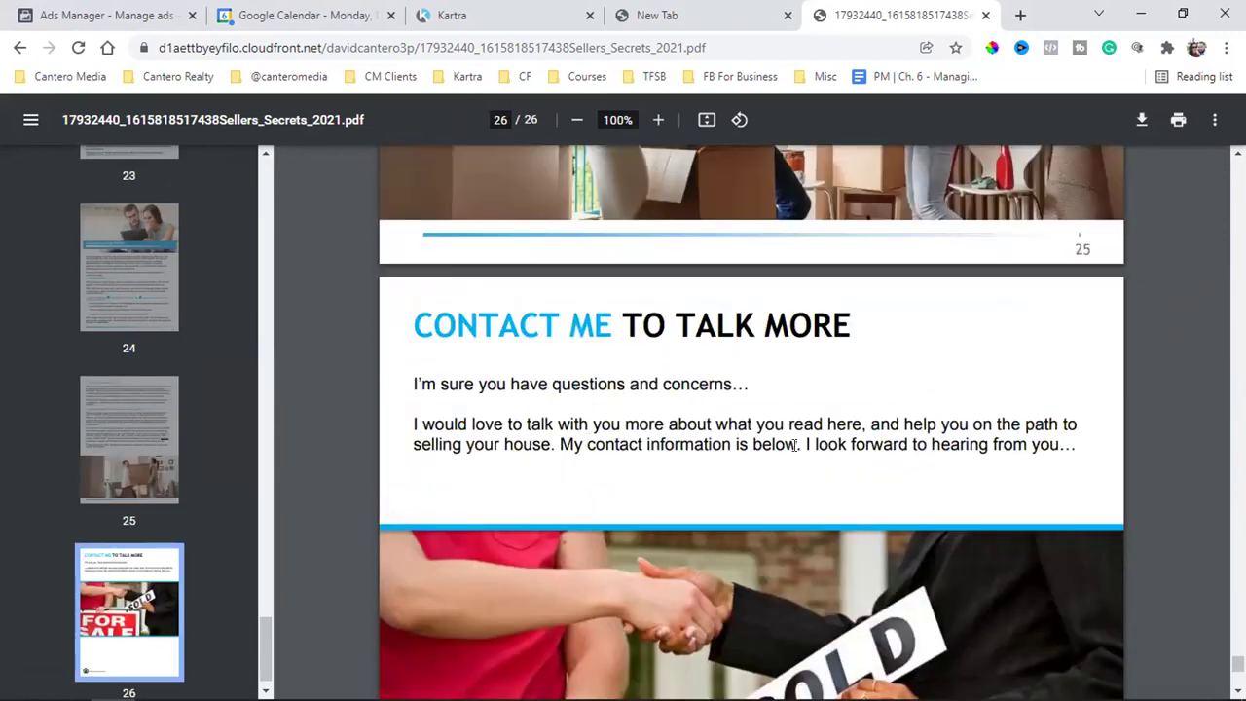
scroll(795, 445, "down", 5)
scroll(795, 444, "up", 9)
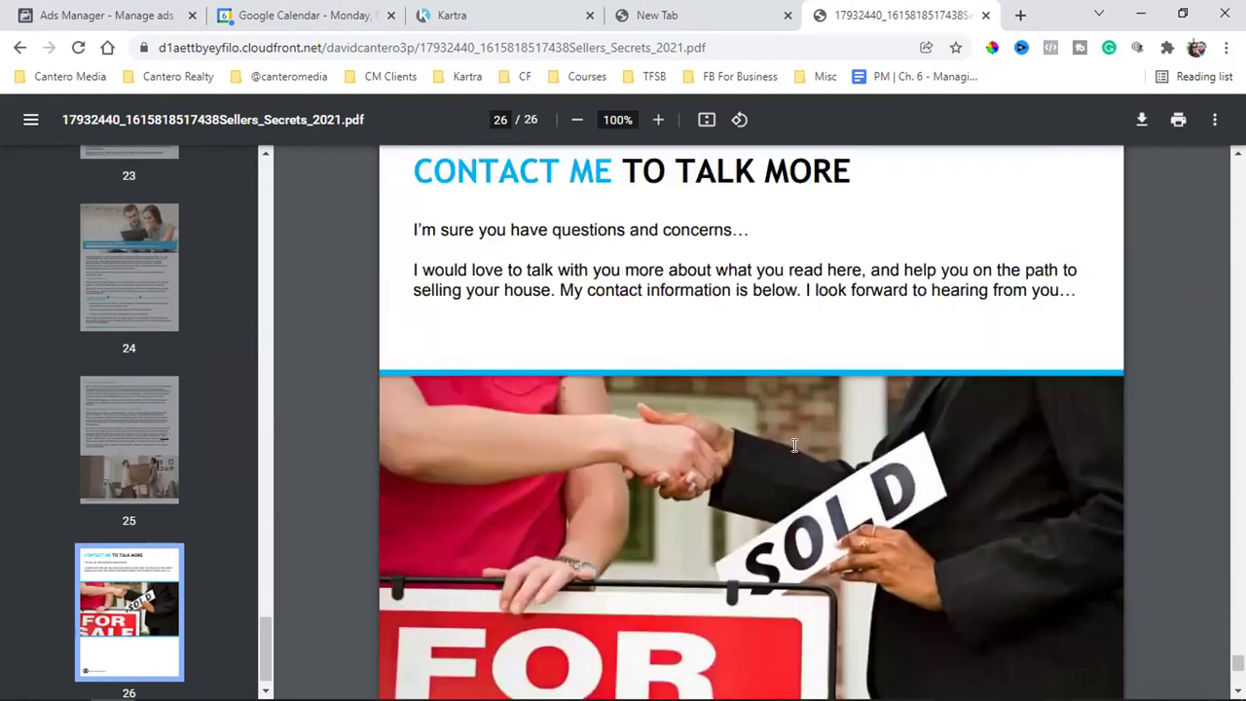
Look back through the guide's sections on accepted offers, property disclosures, listing agents, home inspections and appraisers
scroll(795, 445, "up", 4)
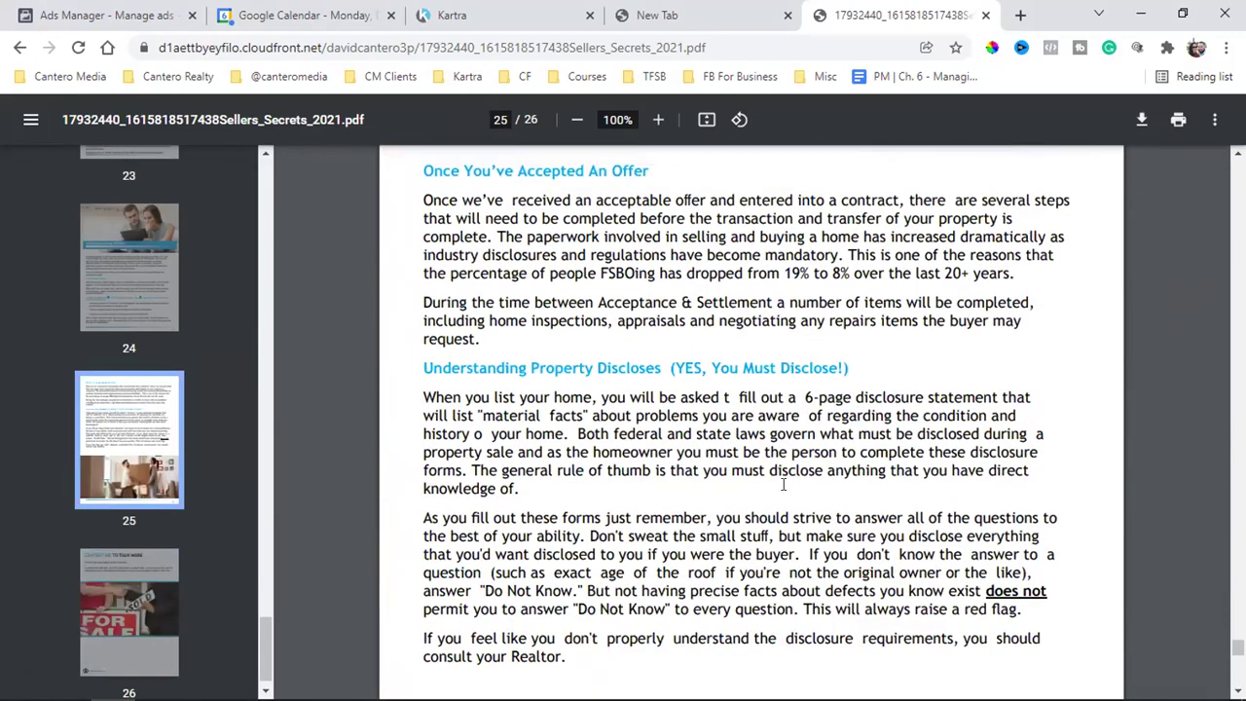
scroll(782, 484, "up", 5)
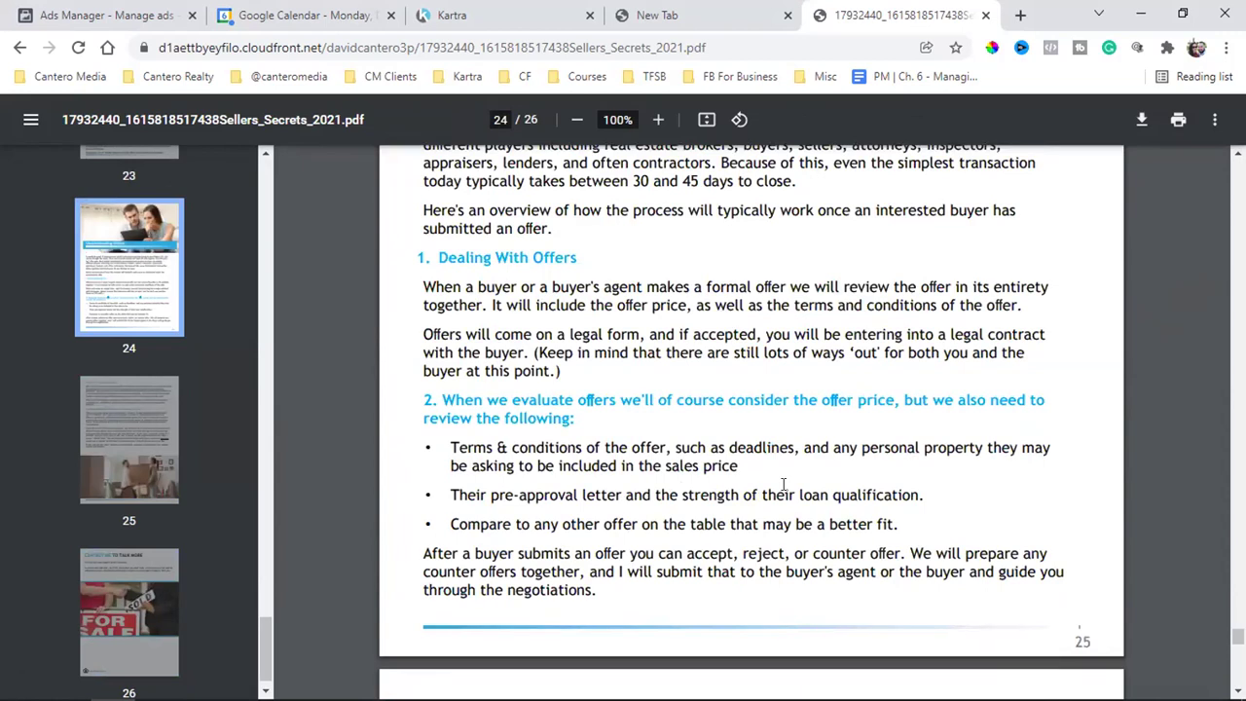
scroll(783, 484, "up", 15)
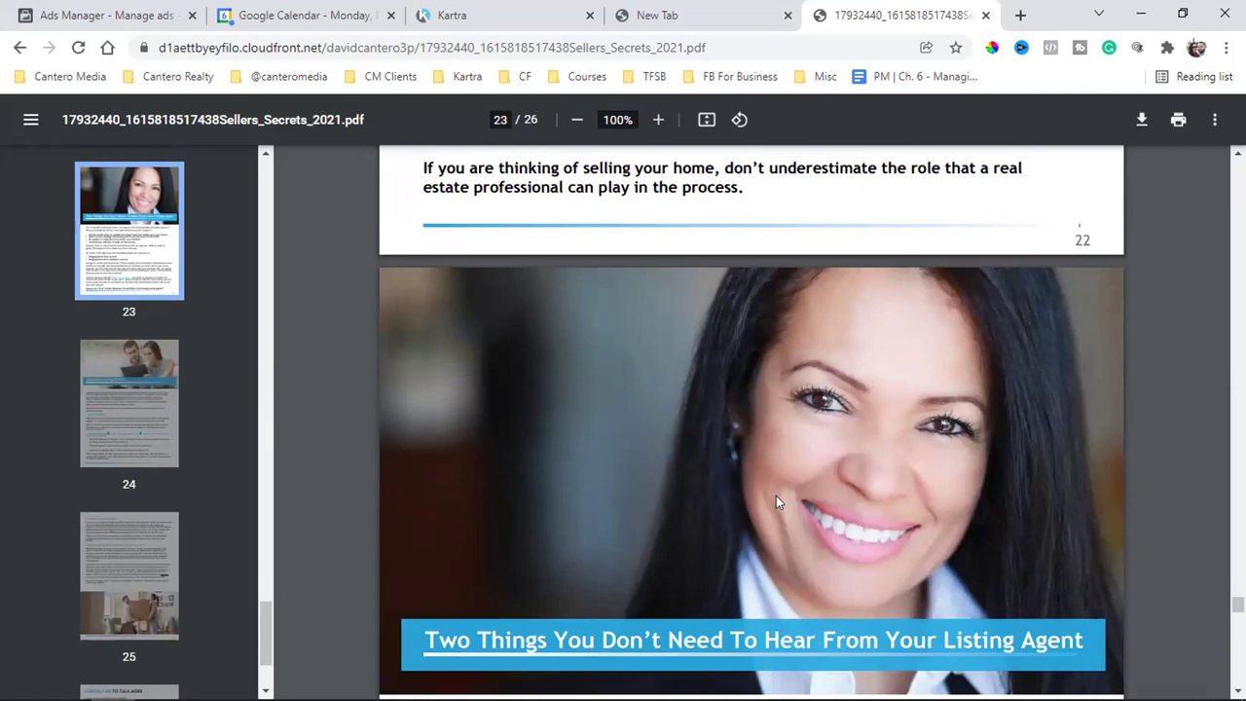
scroll(634, 501, "up", 20)
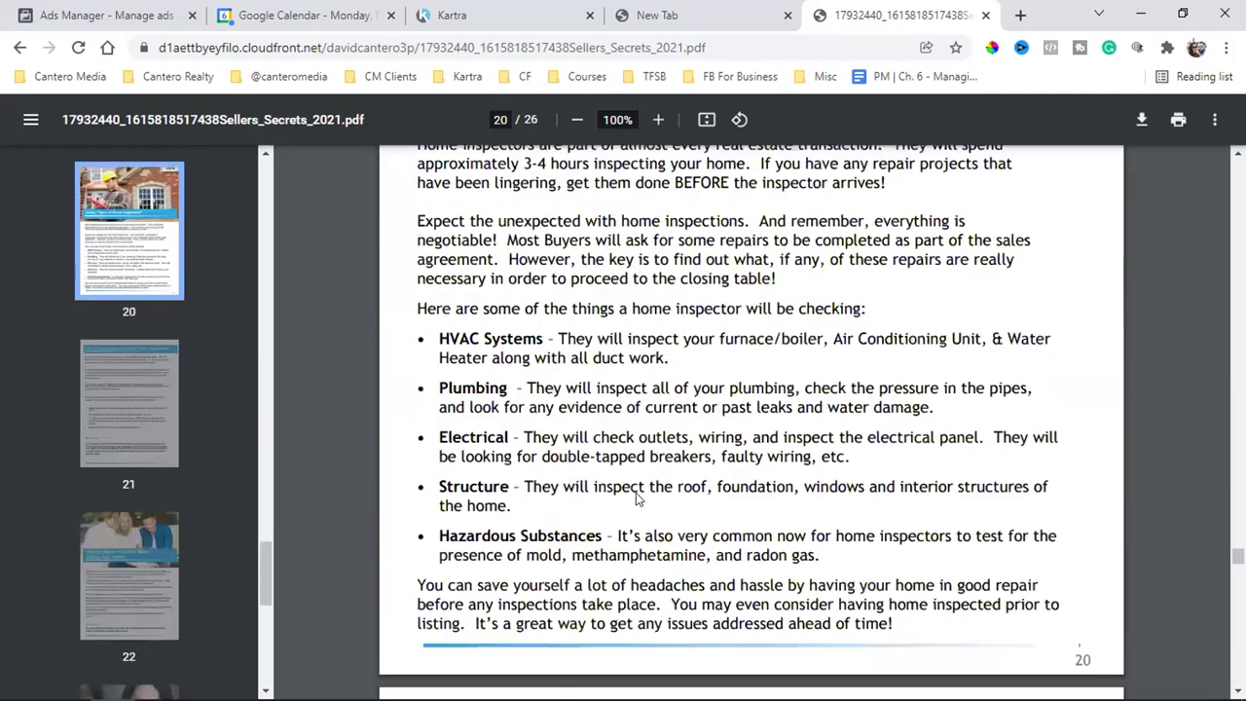
scroll(638, 499, "down", 5)
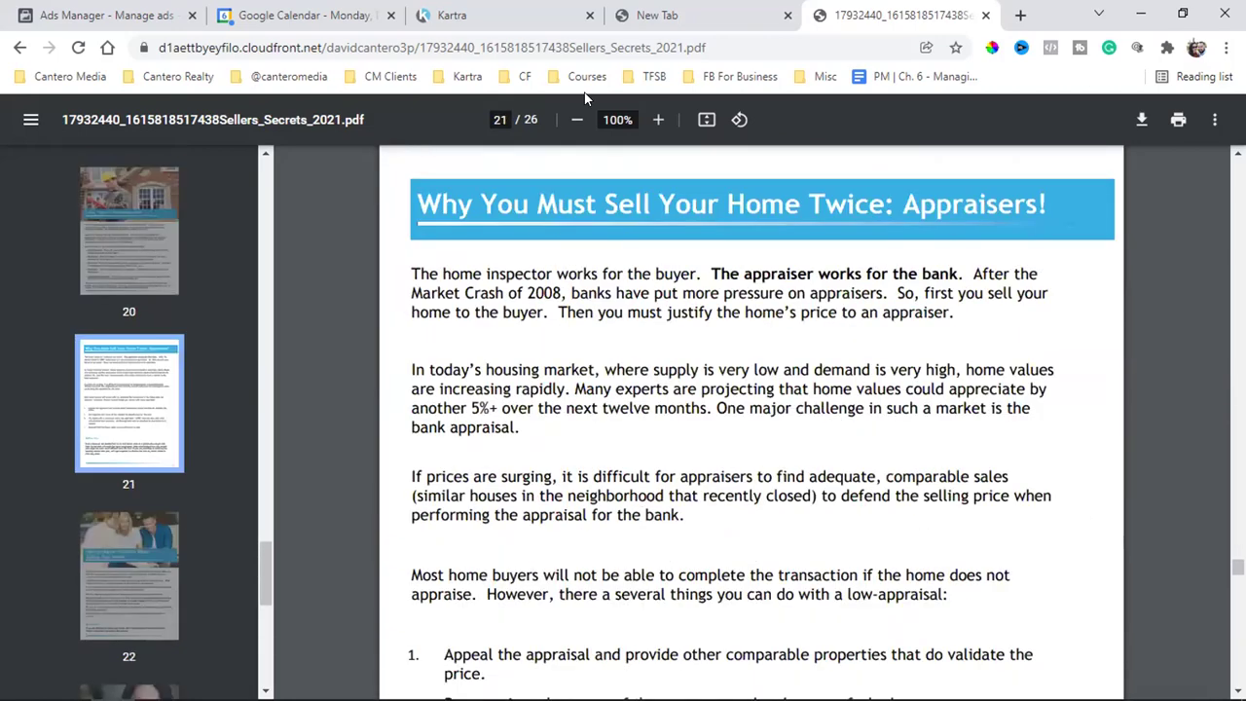
Return to the Kartra hosted files list and close the file link dialog
left_click(503, 8)
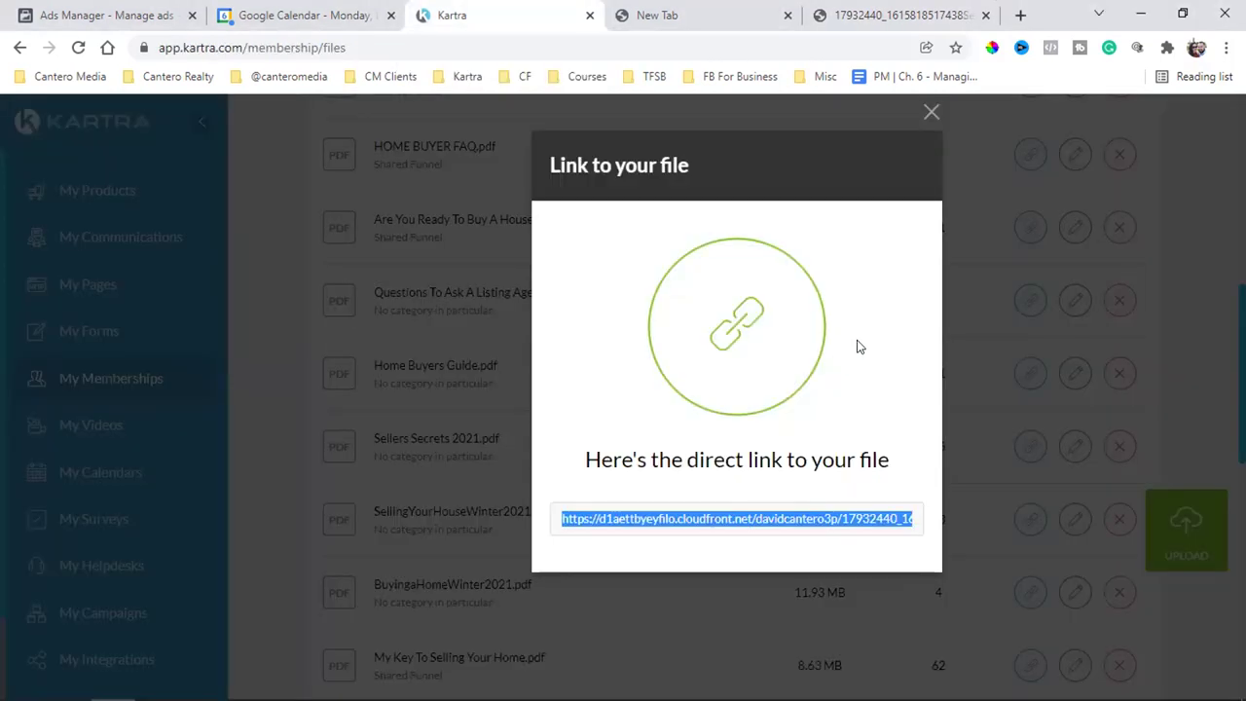
left_click(931, 113)
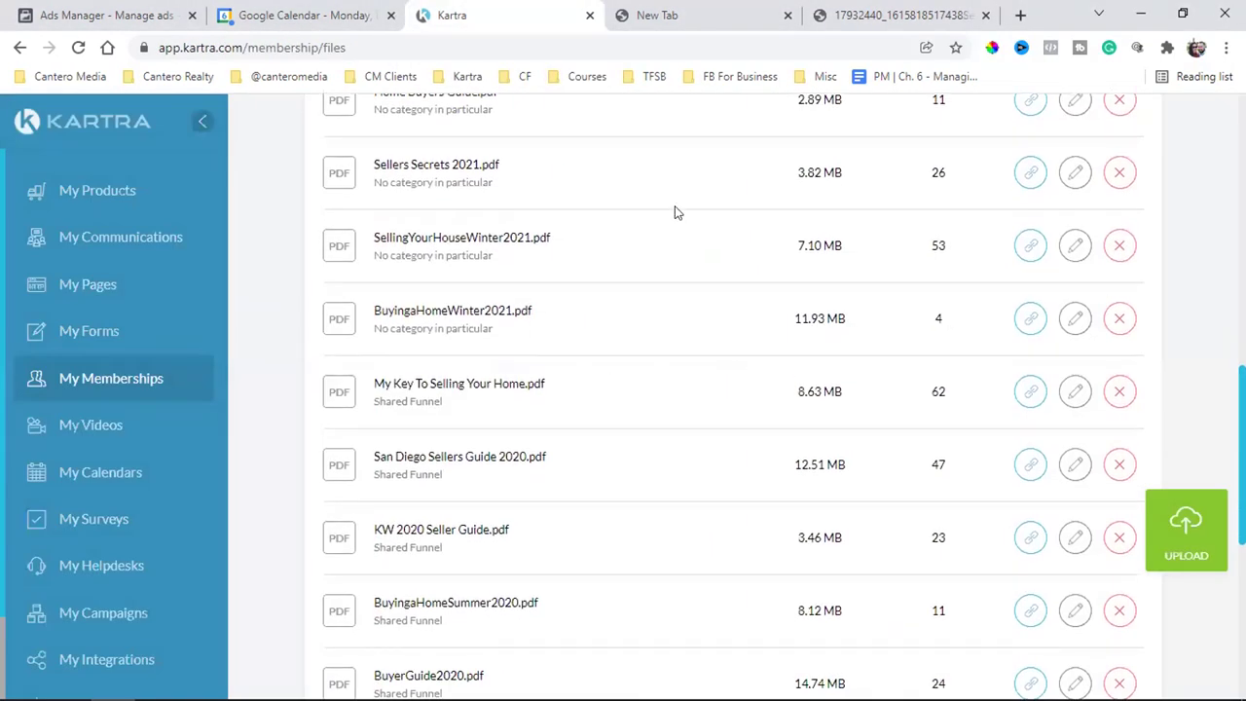